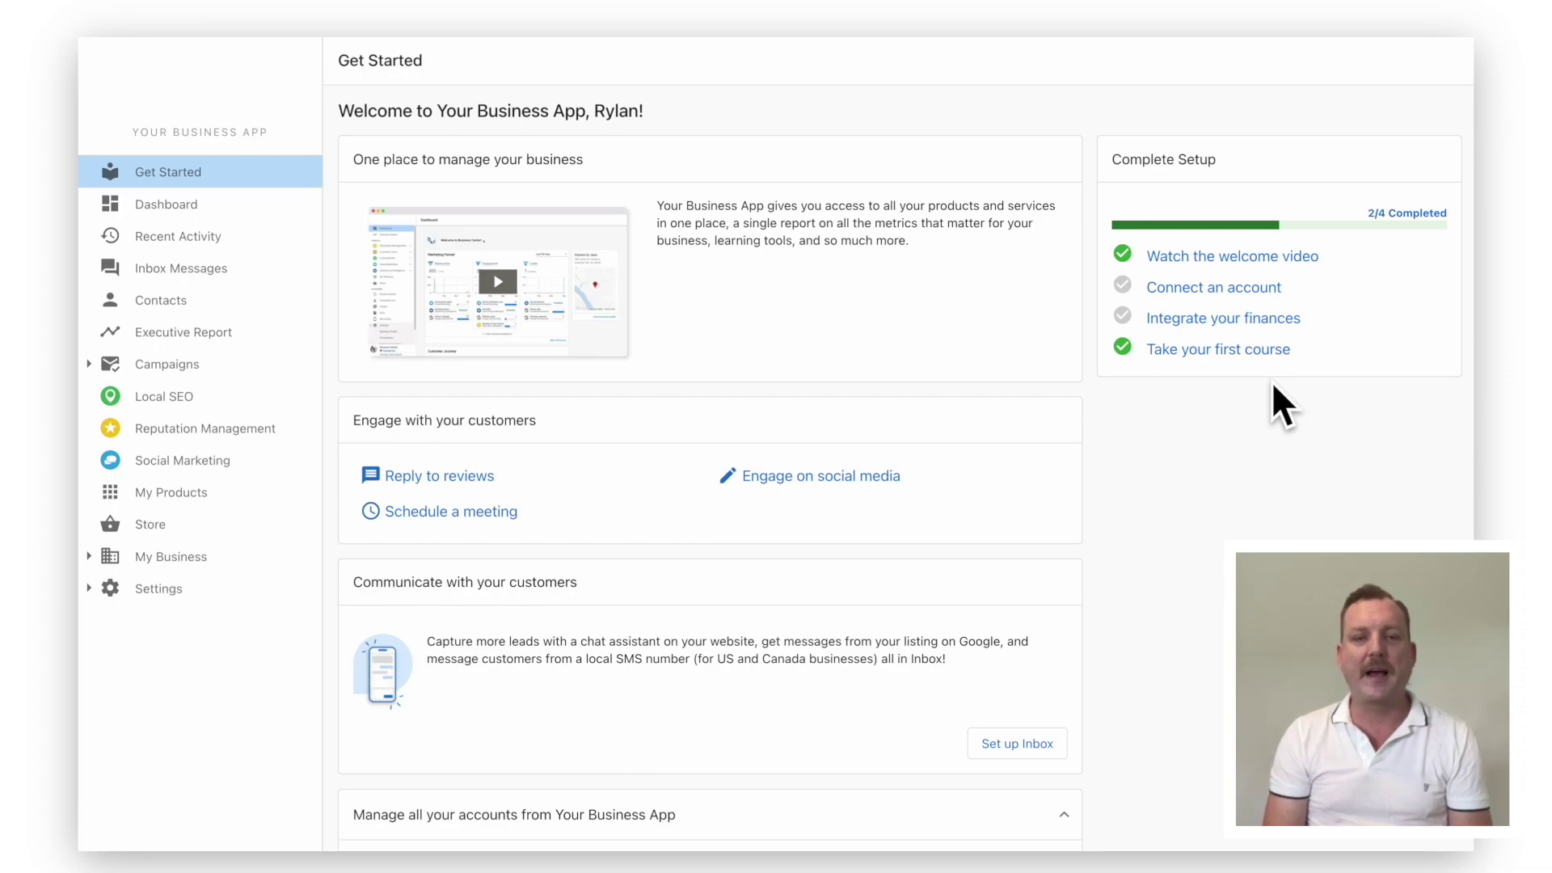
# Open Settings > Connections, glance at the Dashboard, then return to Connections
pyautogui.click(190, 576)
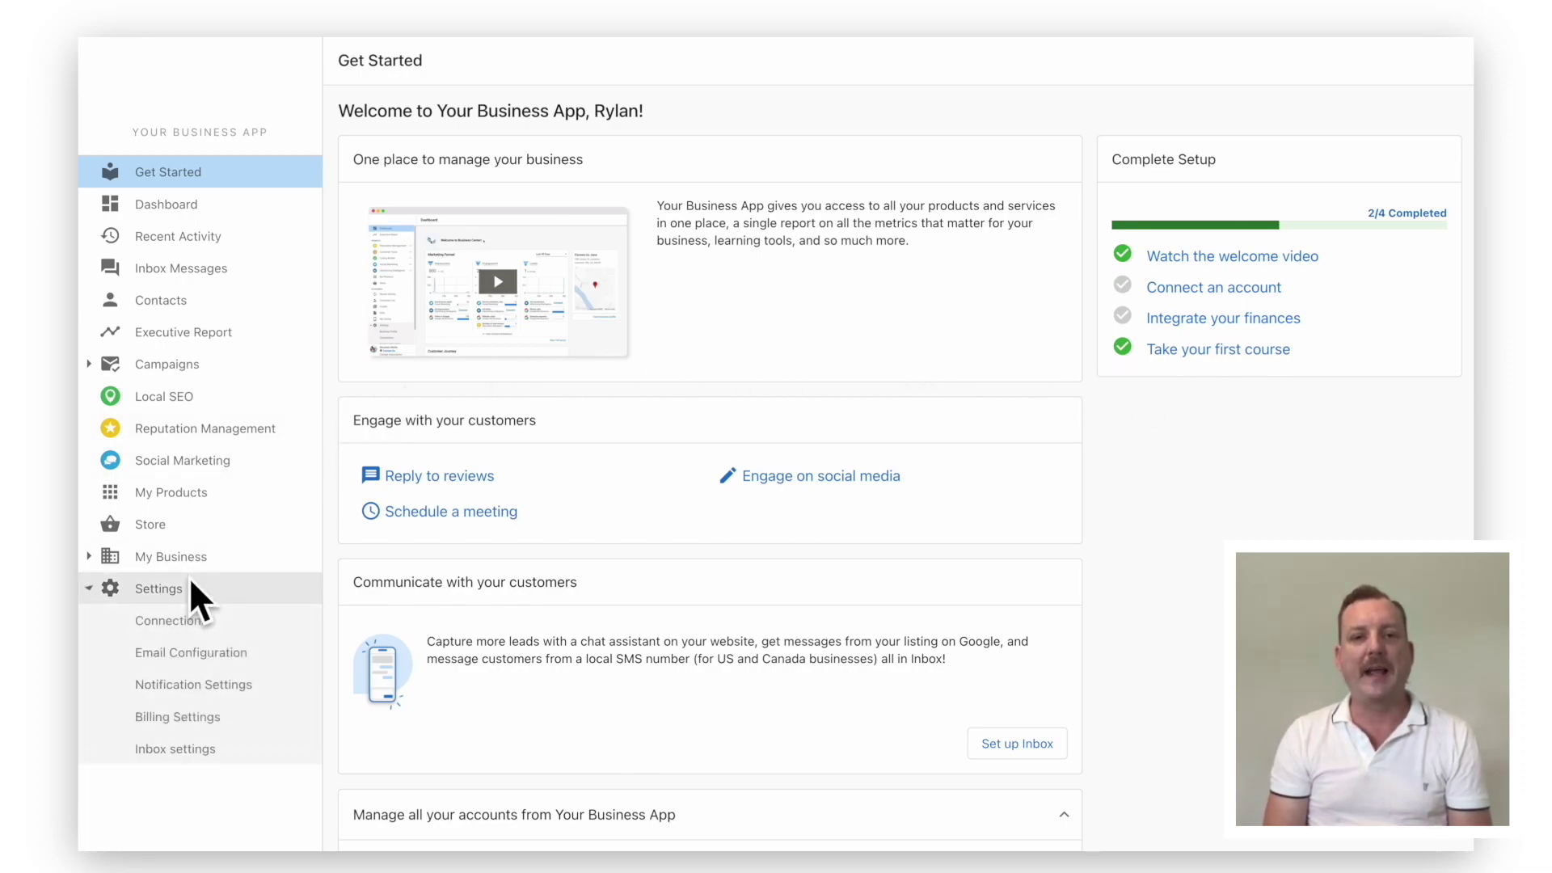
pyautogui.click(191, 617)
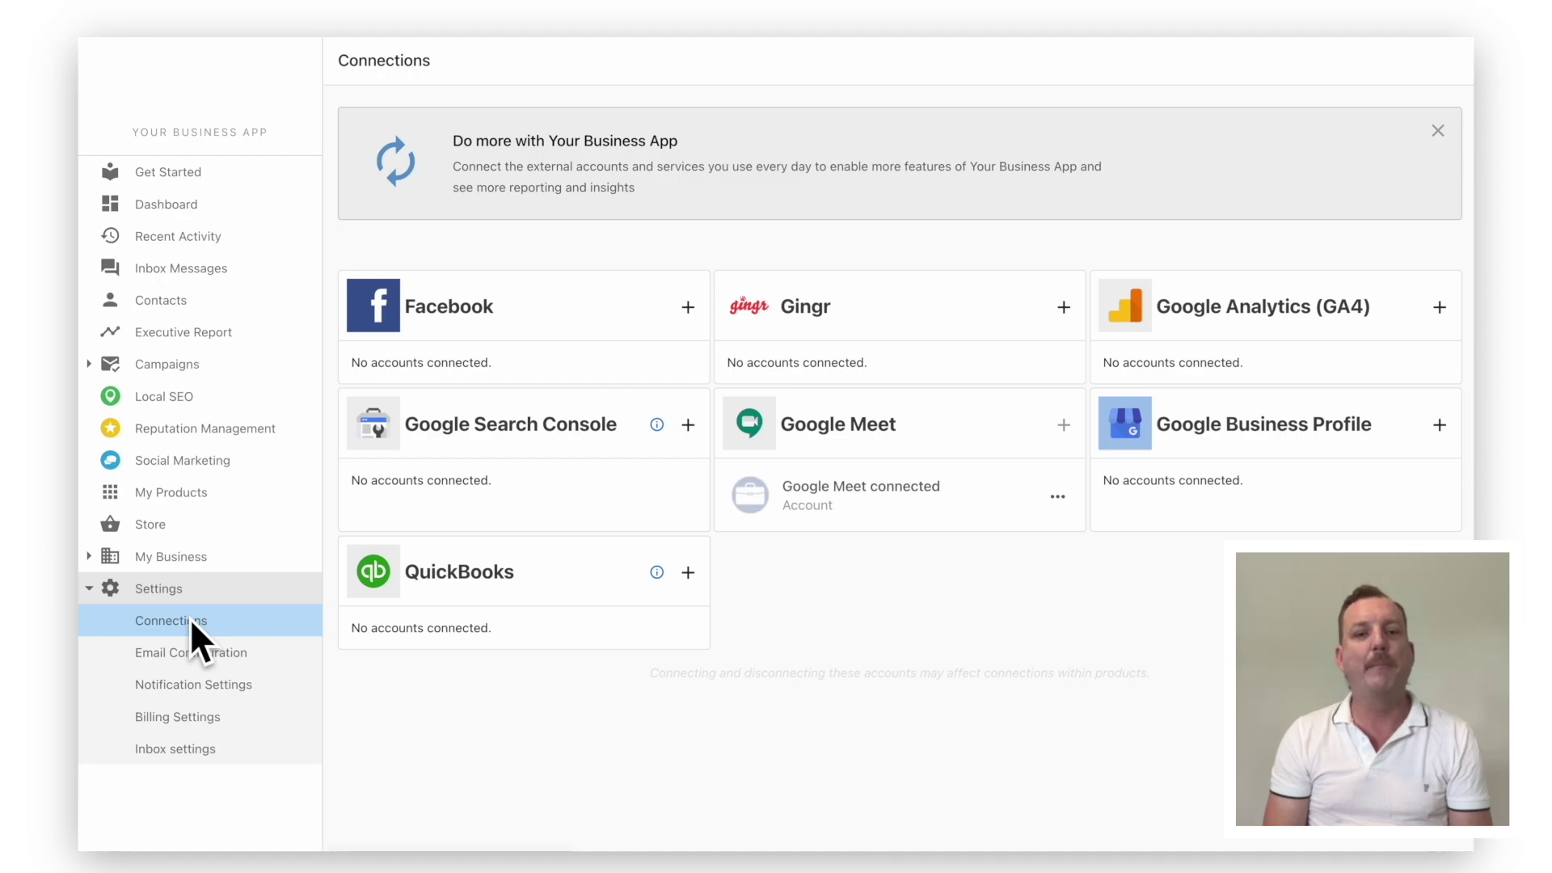
pyautogui.click(208, 192)
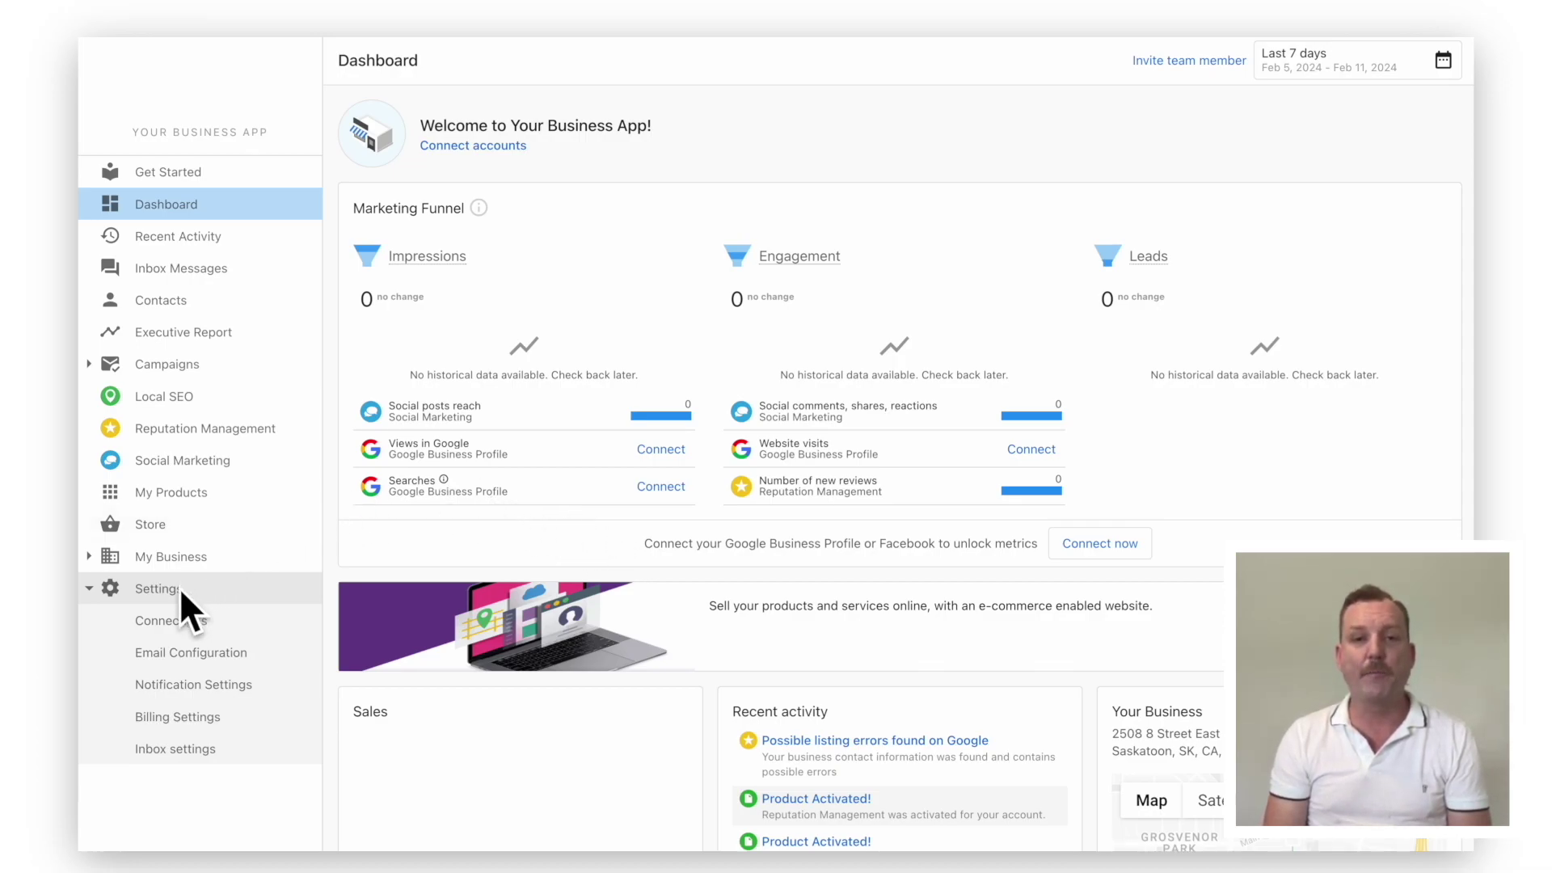
pyautogui.click(176, 622)
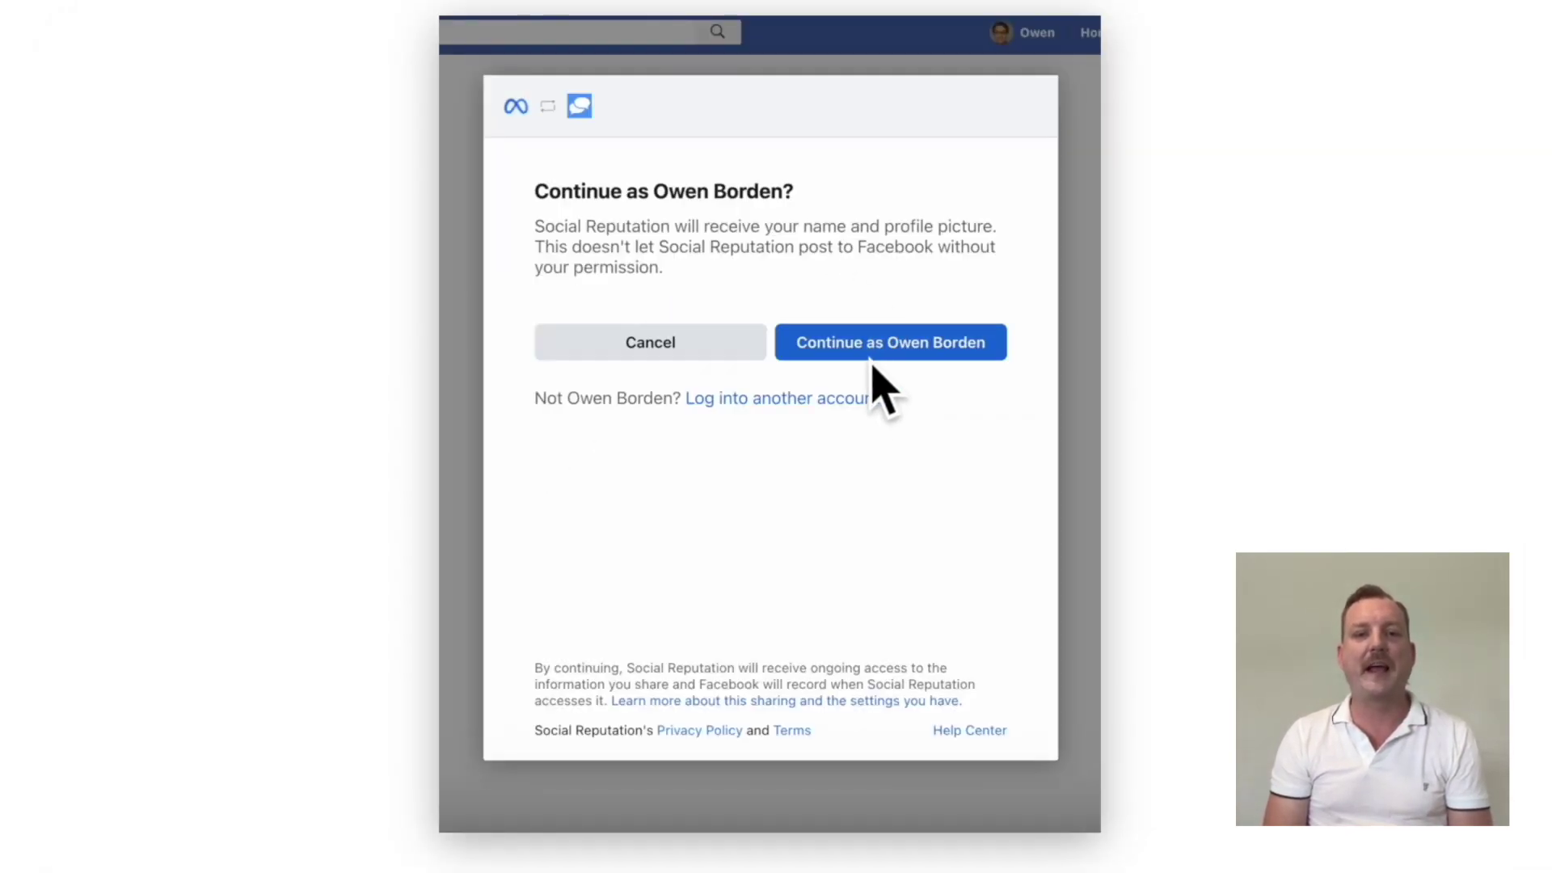
# Grant Social Reputation access to both Facebook Pages, keeping all permission toggles on
pyautogui.click(890, 352)
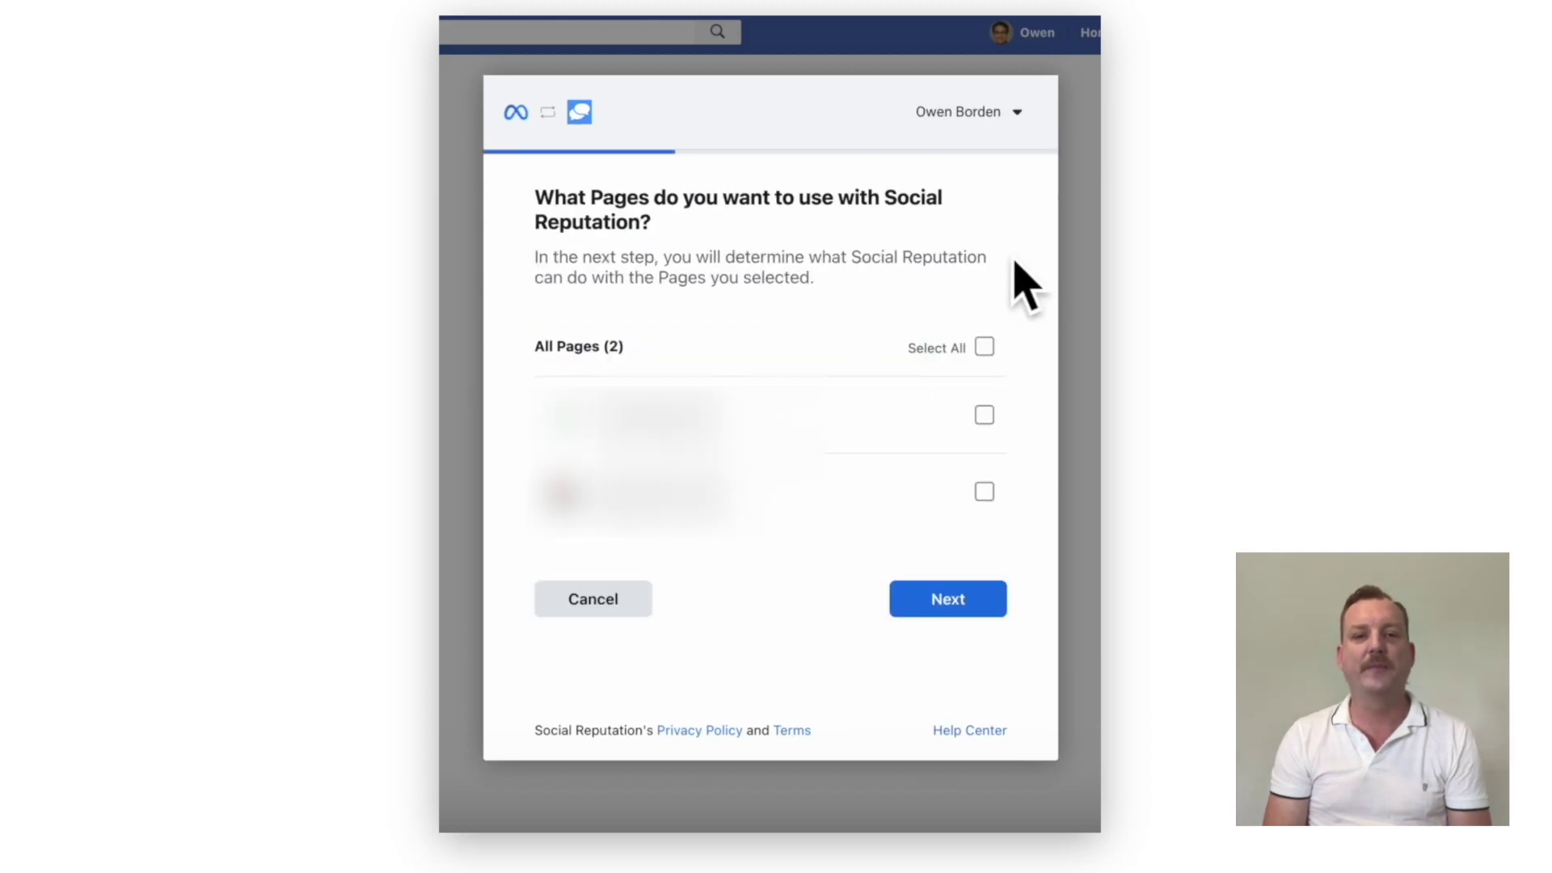
pyautogui.click(984, 349)
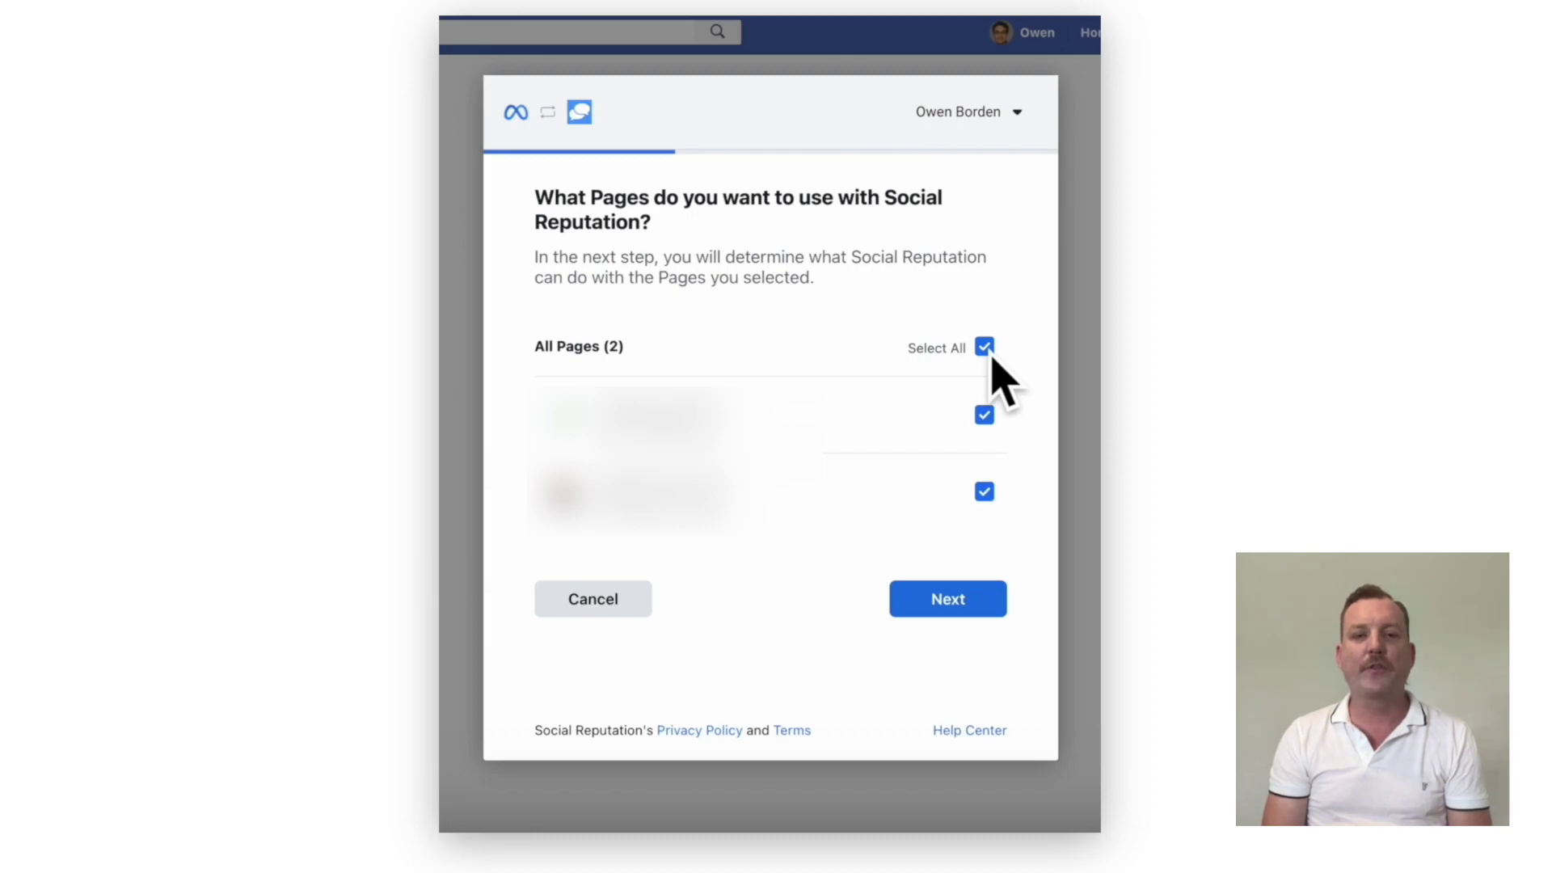
pyautogui.click(947, 599)
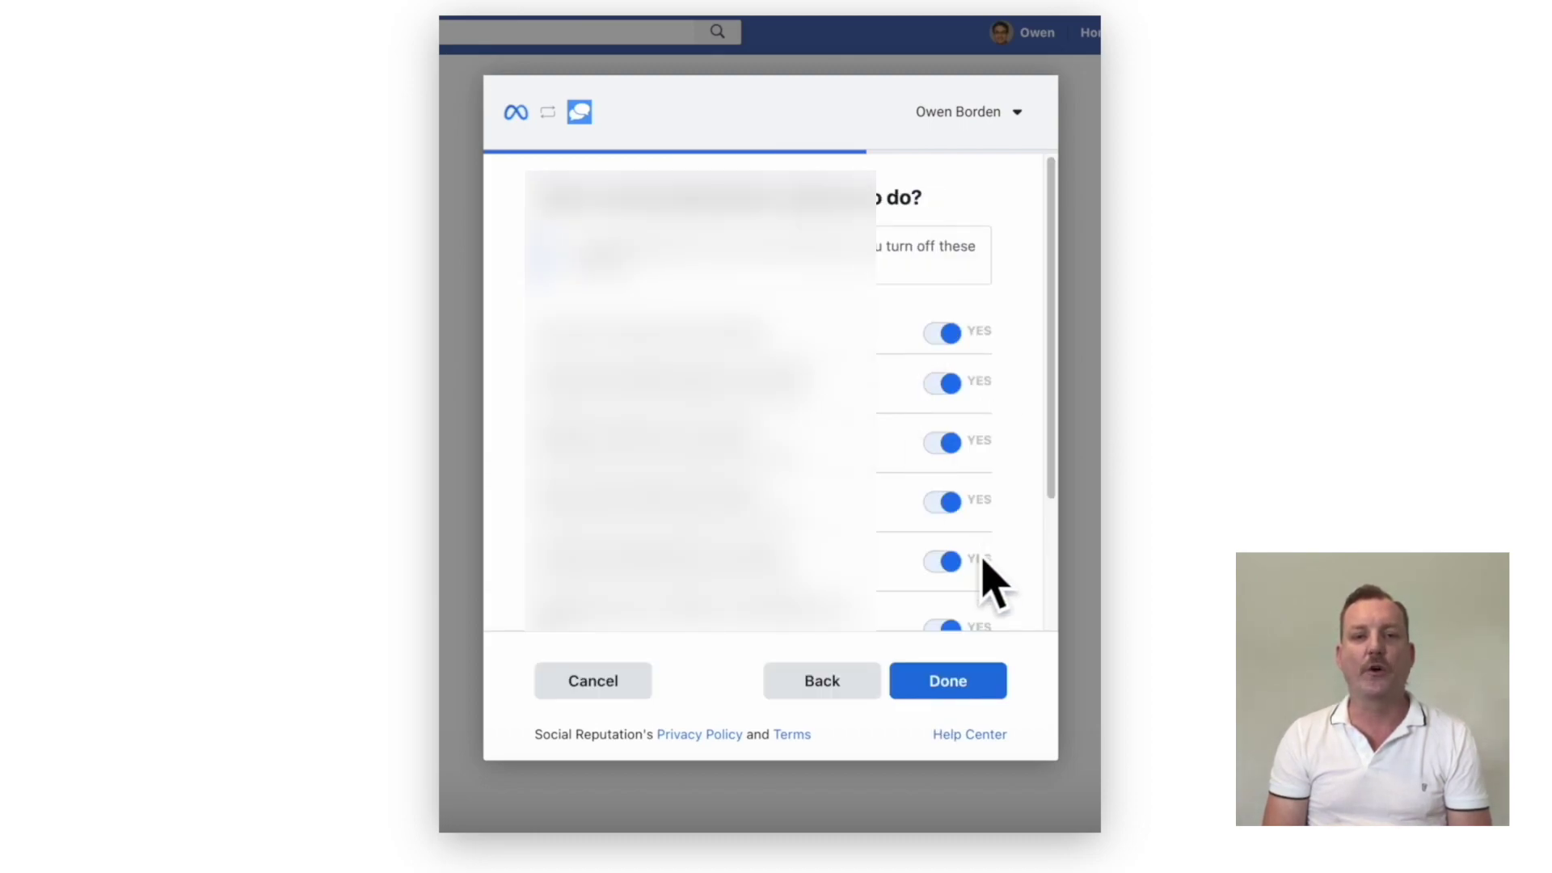
pyautogui.scroll(-2, 1000, 558)
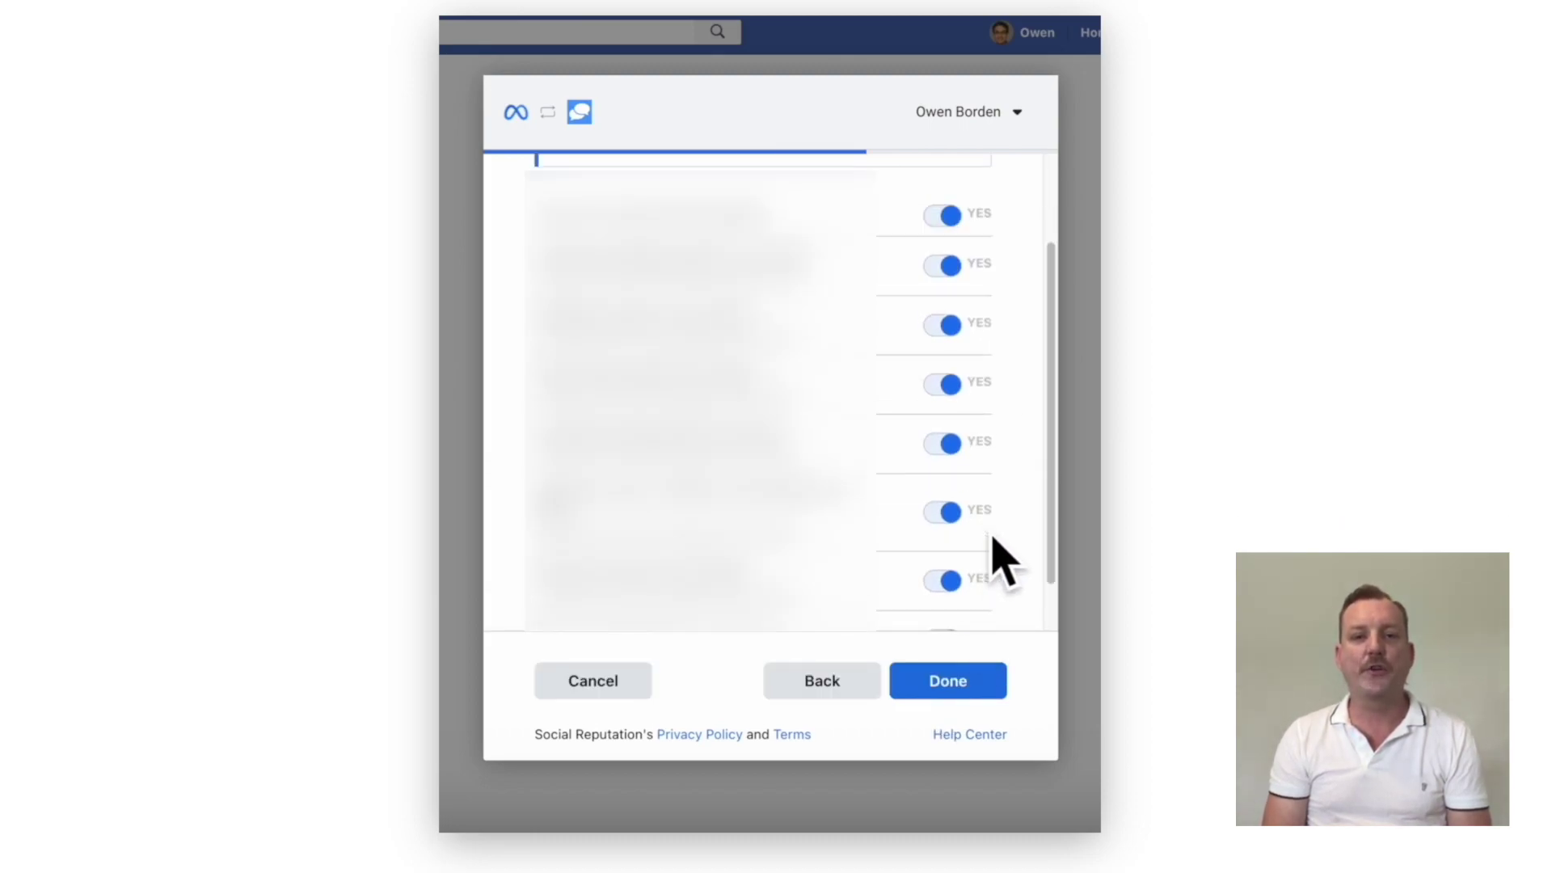
pyautogui.click(947, 681)
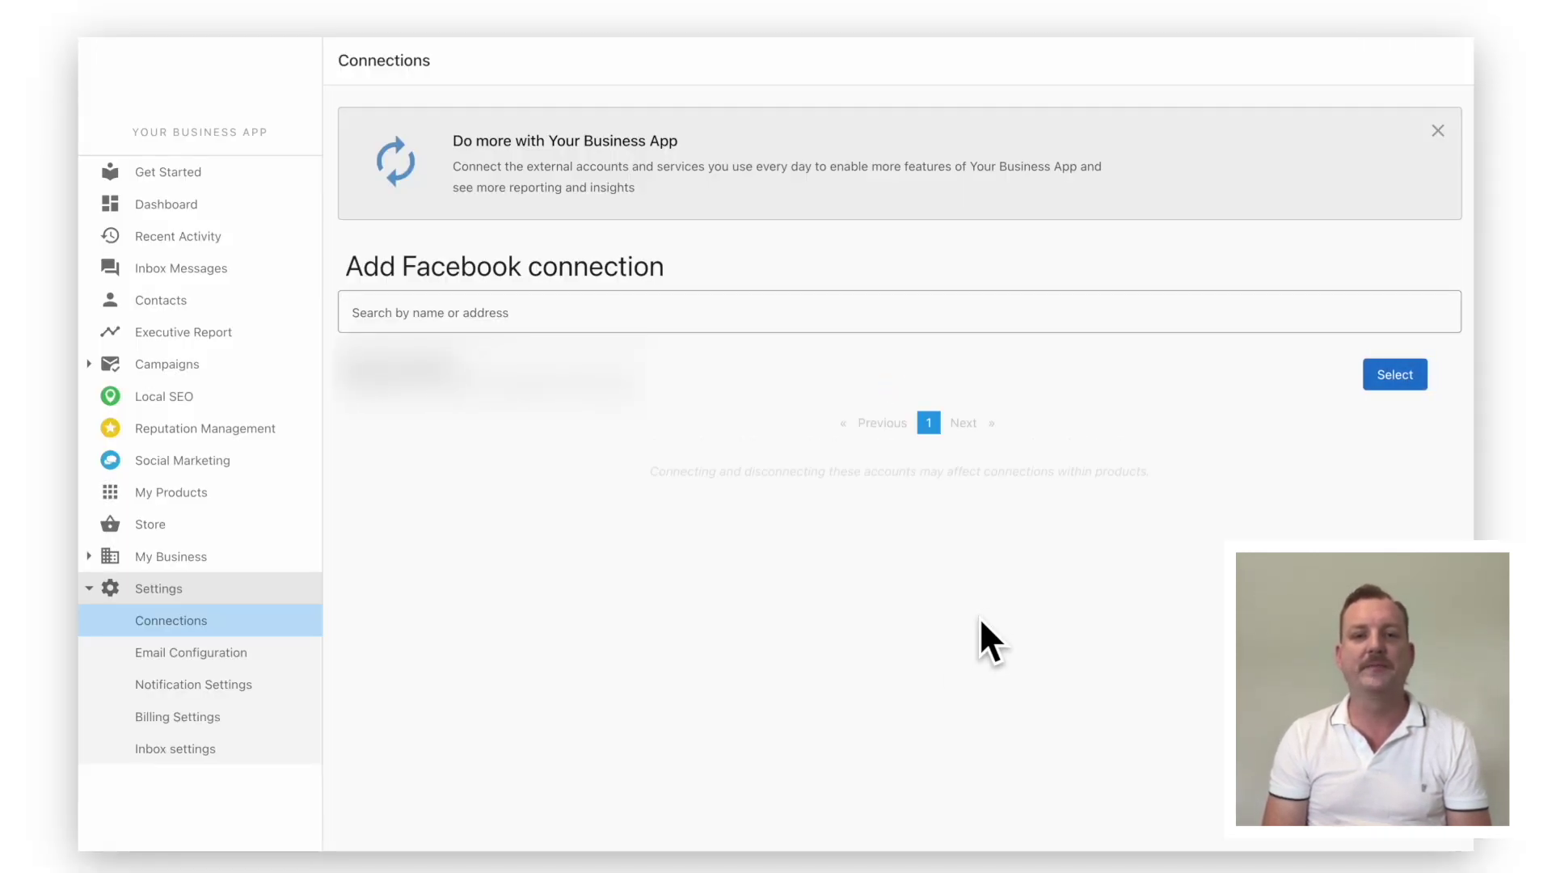
# Connect the found Facebook page and the Google Business Profile business location
pyautogui.click(1426, 375)
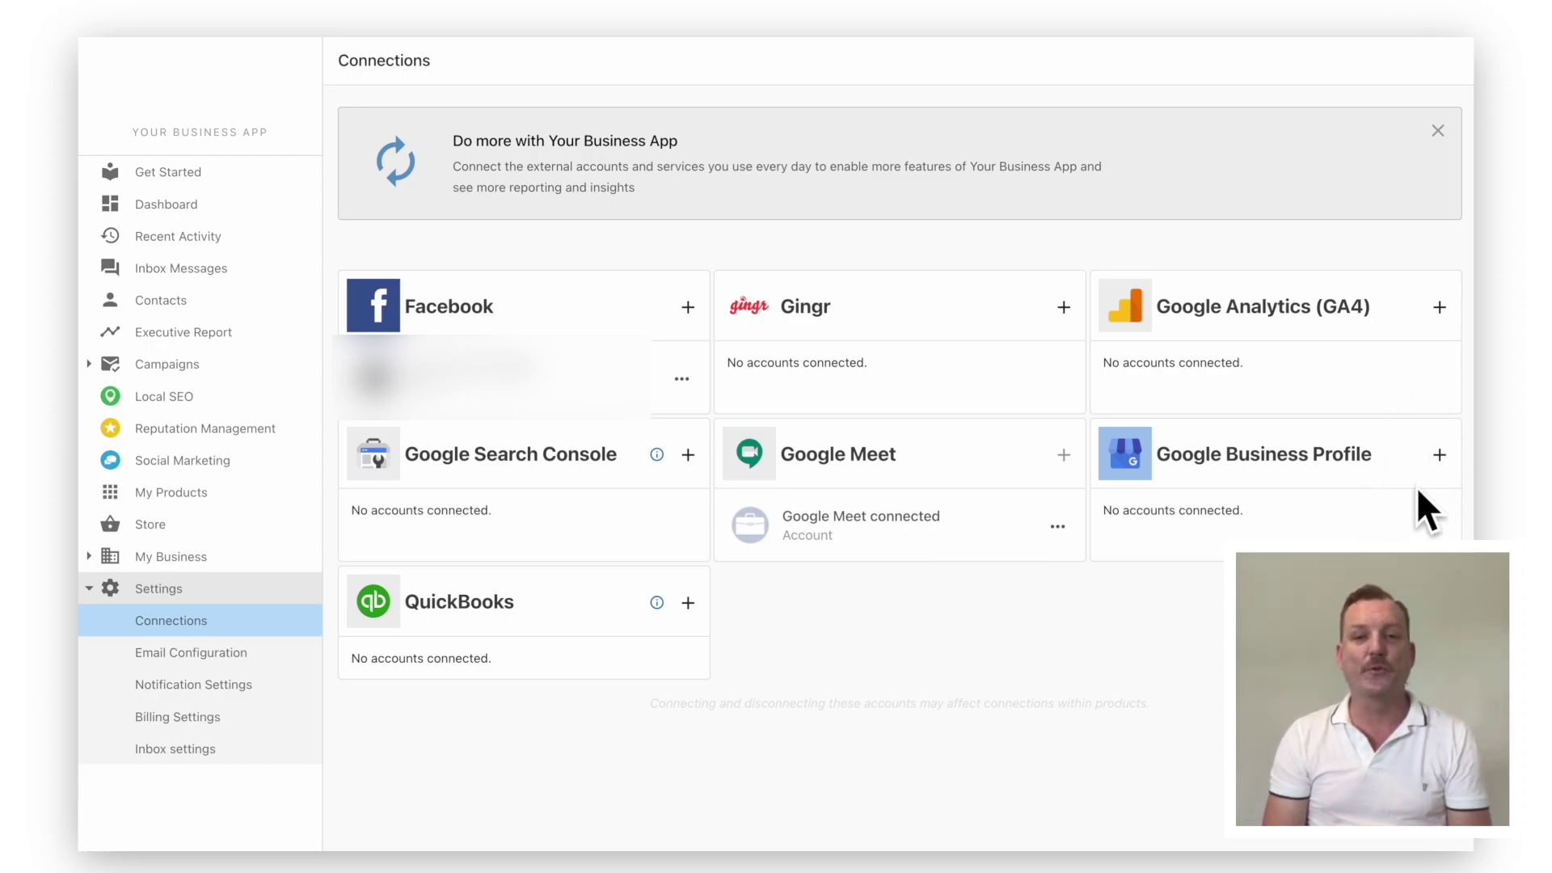
pyautogui.click(1440, 454)
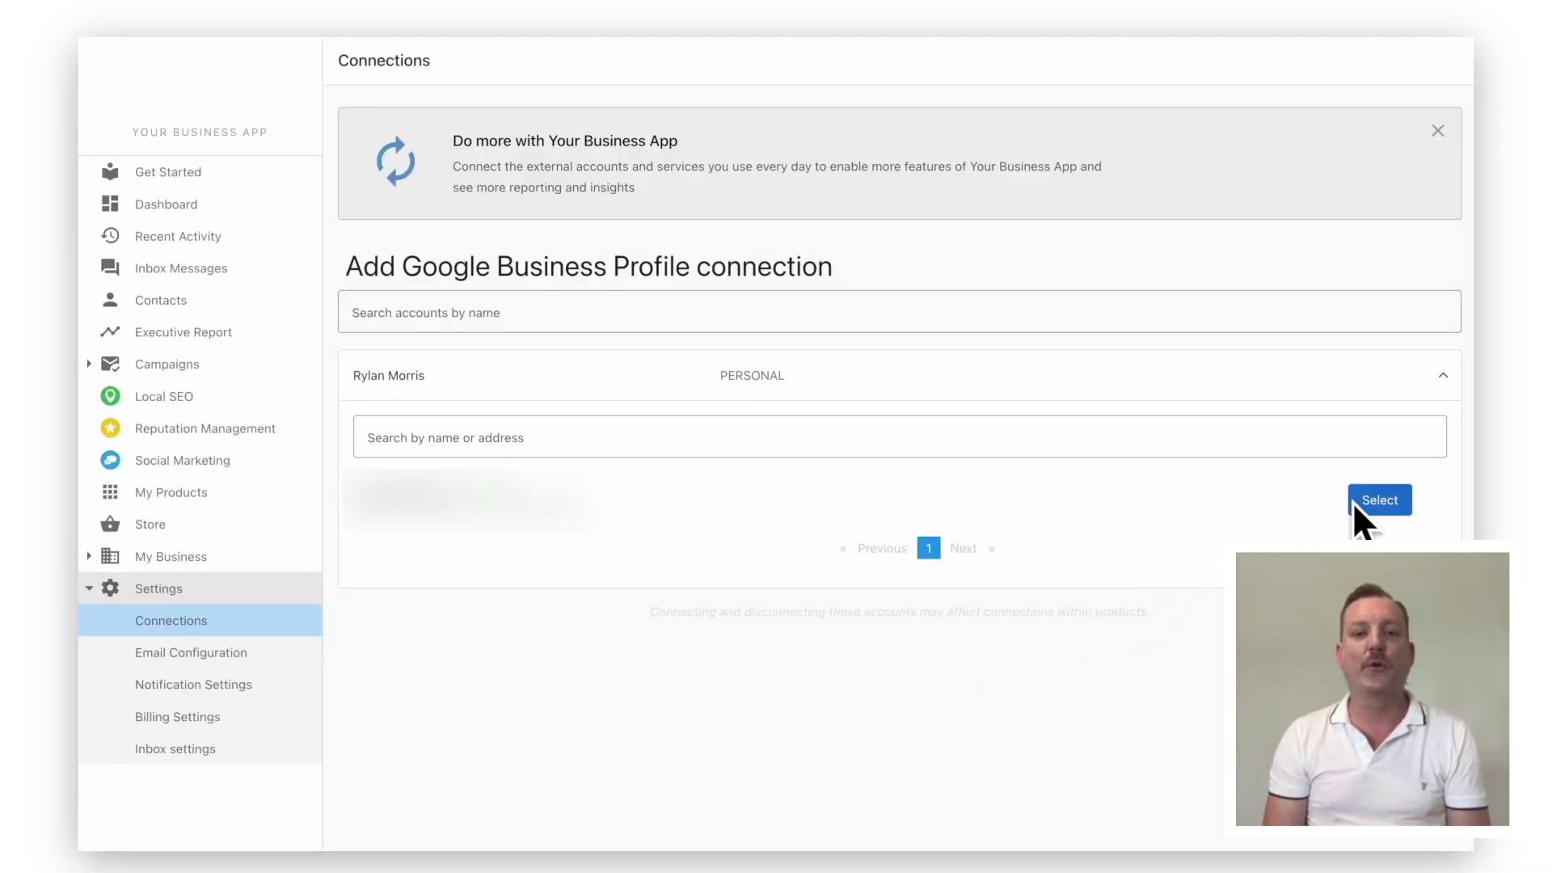
pyautogui.click(1384, 498)
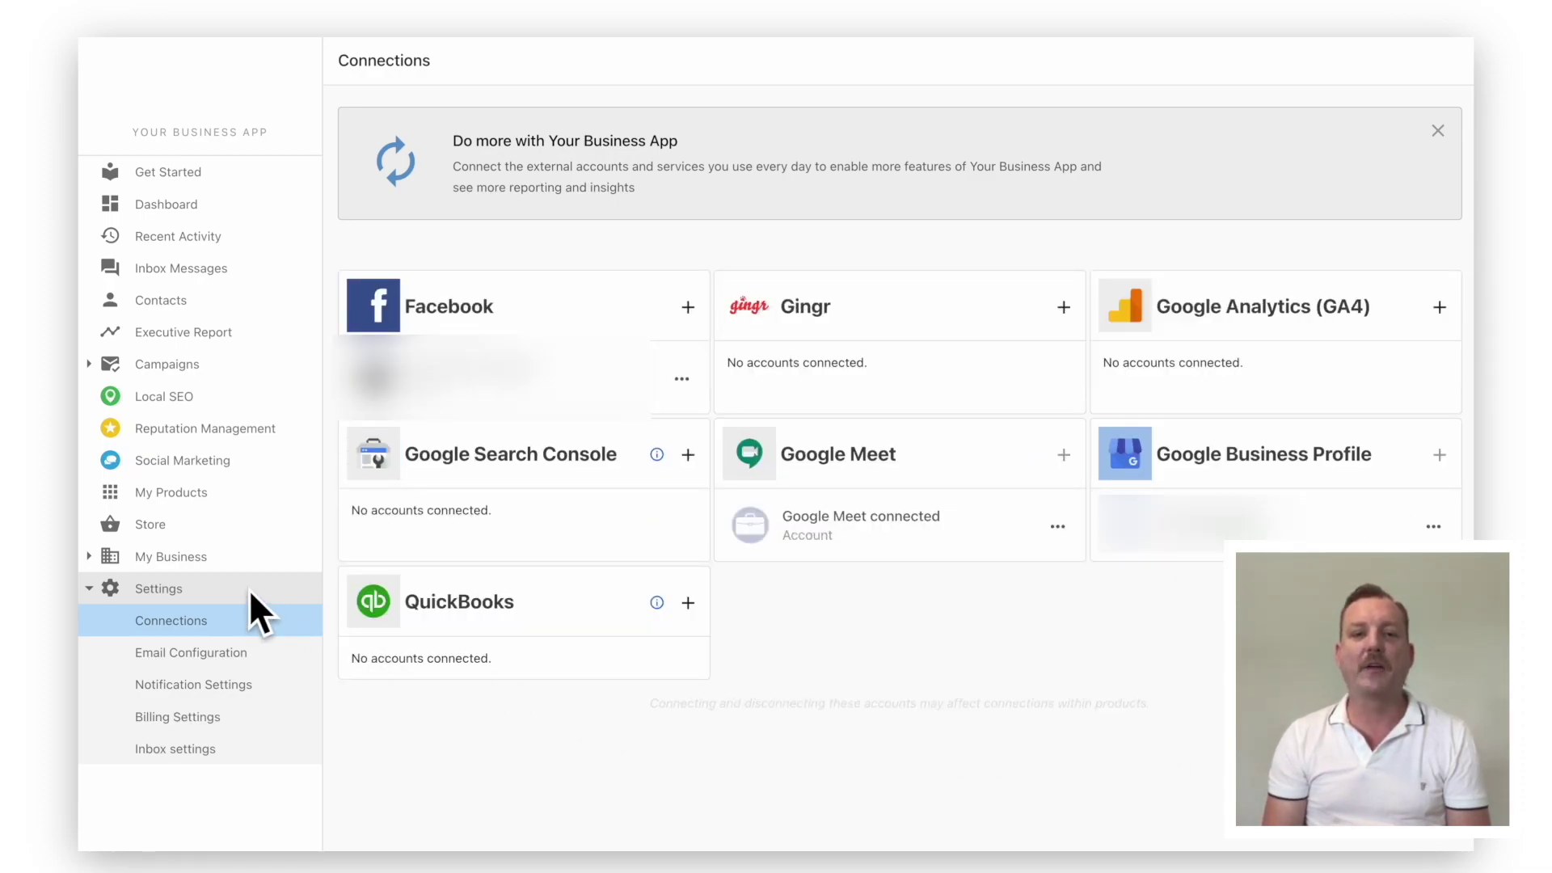
# Open My Business > Business Profile and review its Hours, Descriptions and Images tabs
pyautogui.click(188, 557)
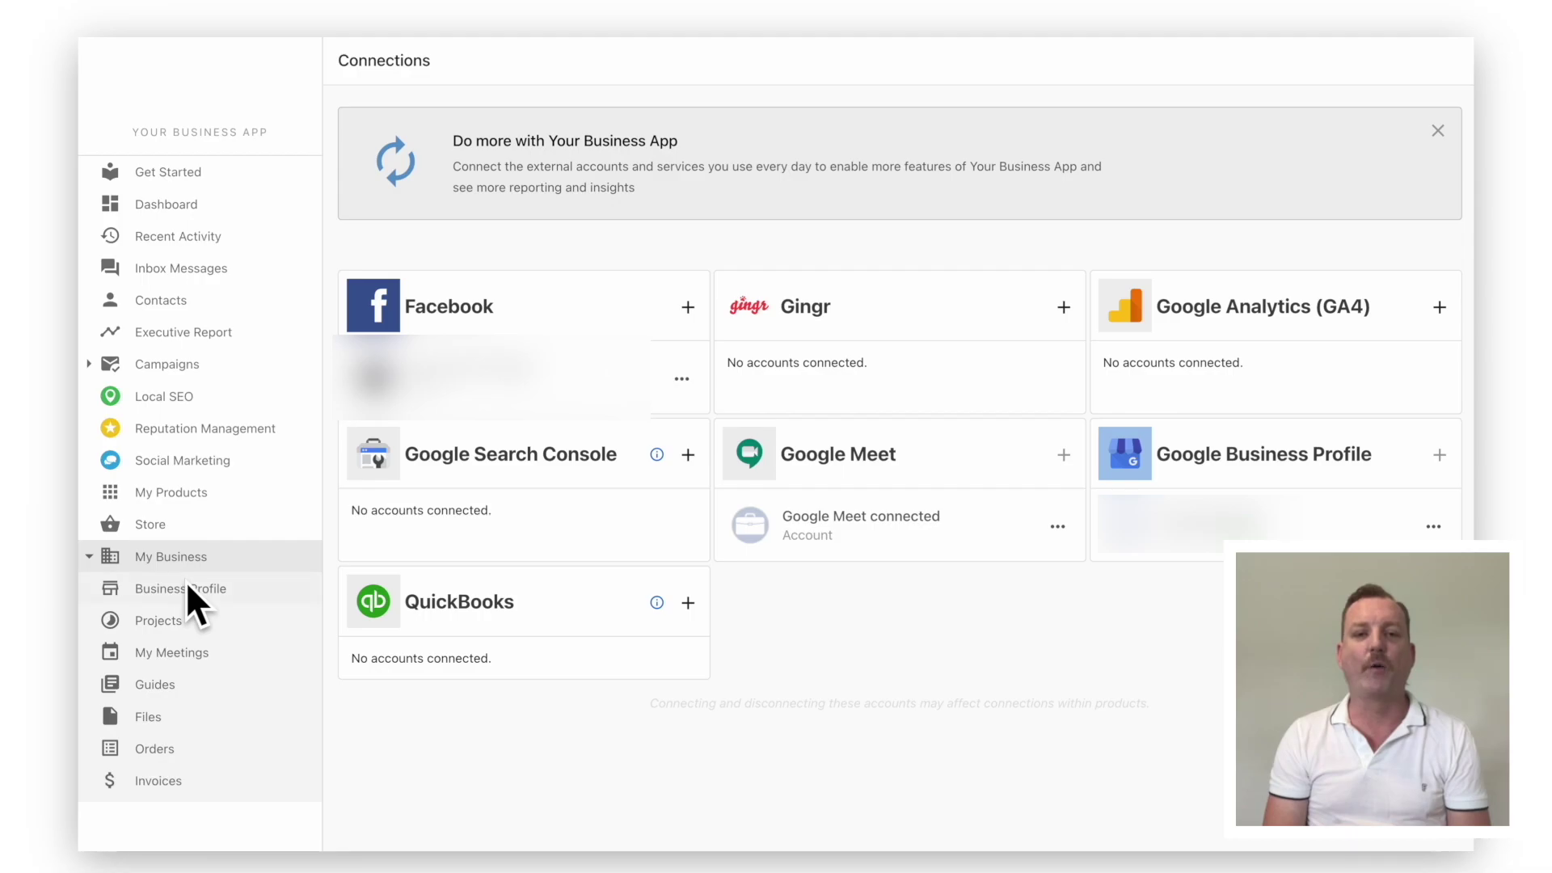
pyautogui.click(185, 586)
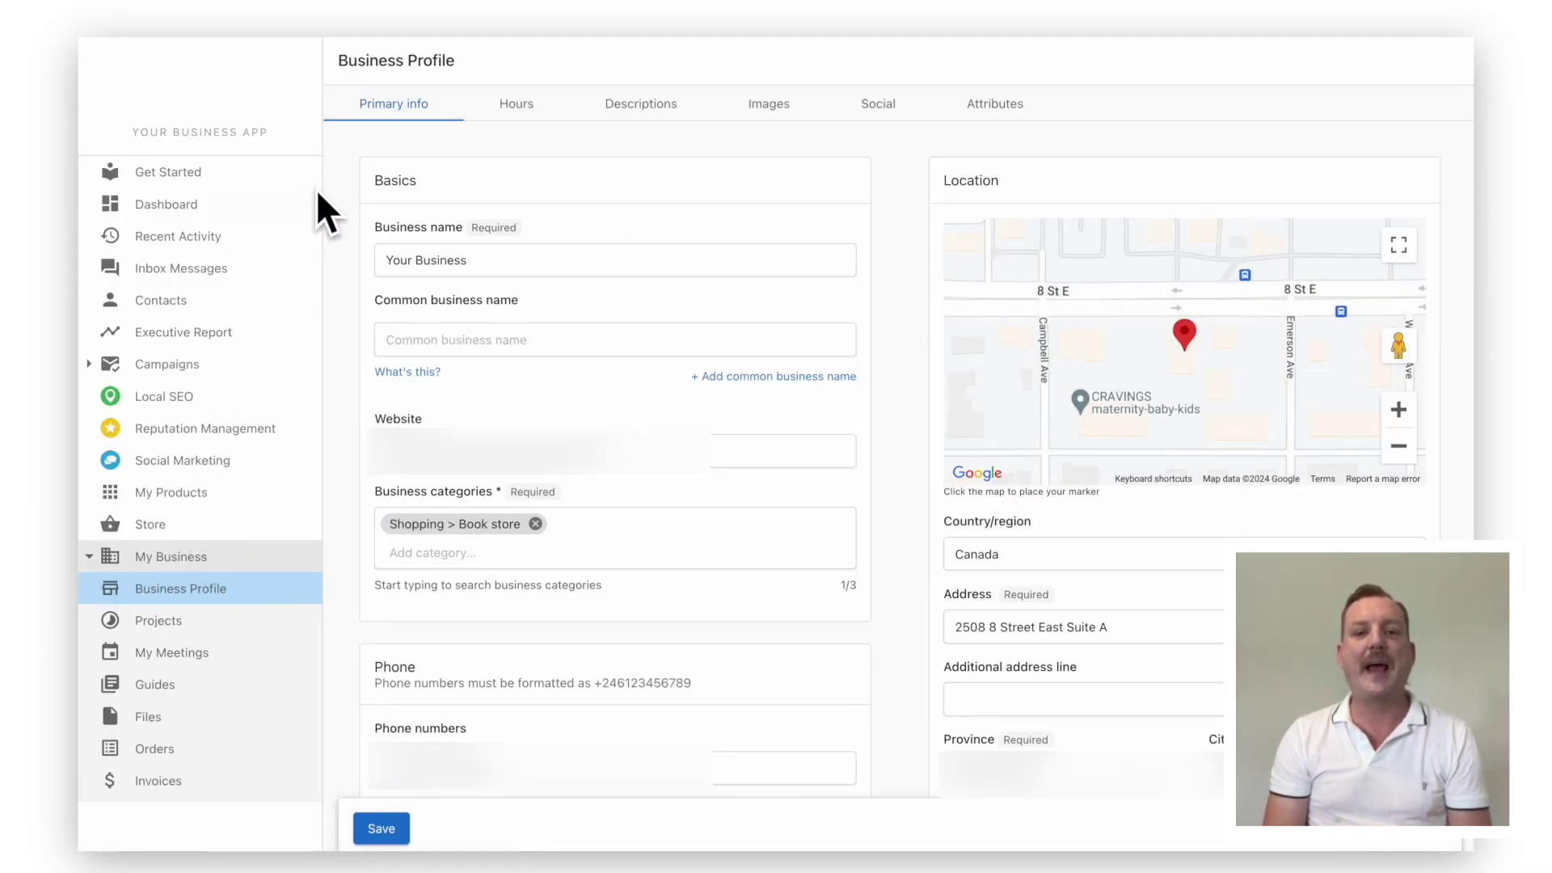
pyautogui.click(553, 111)
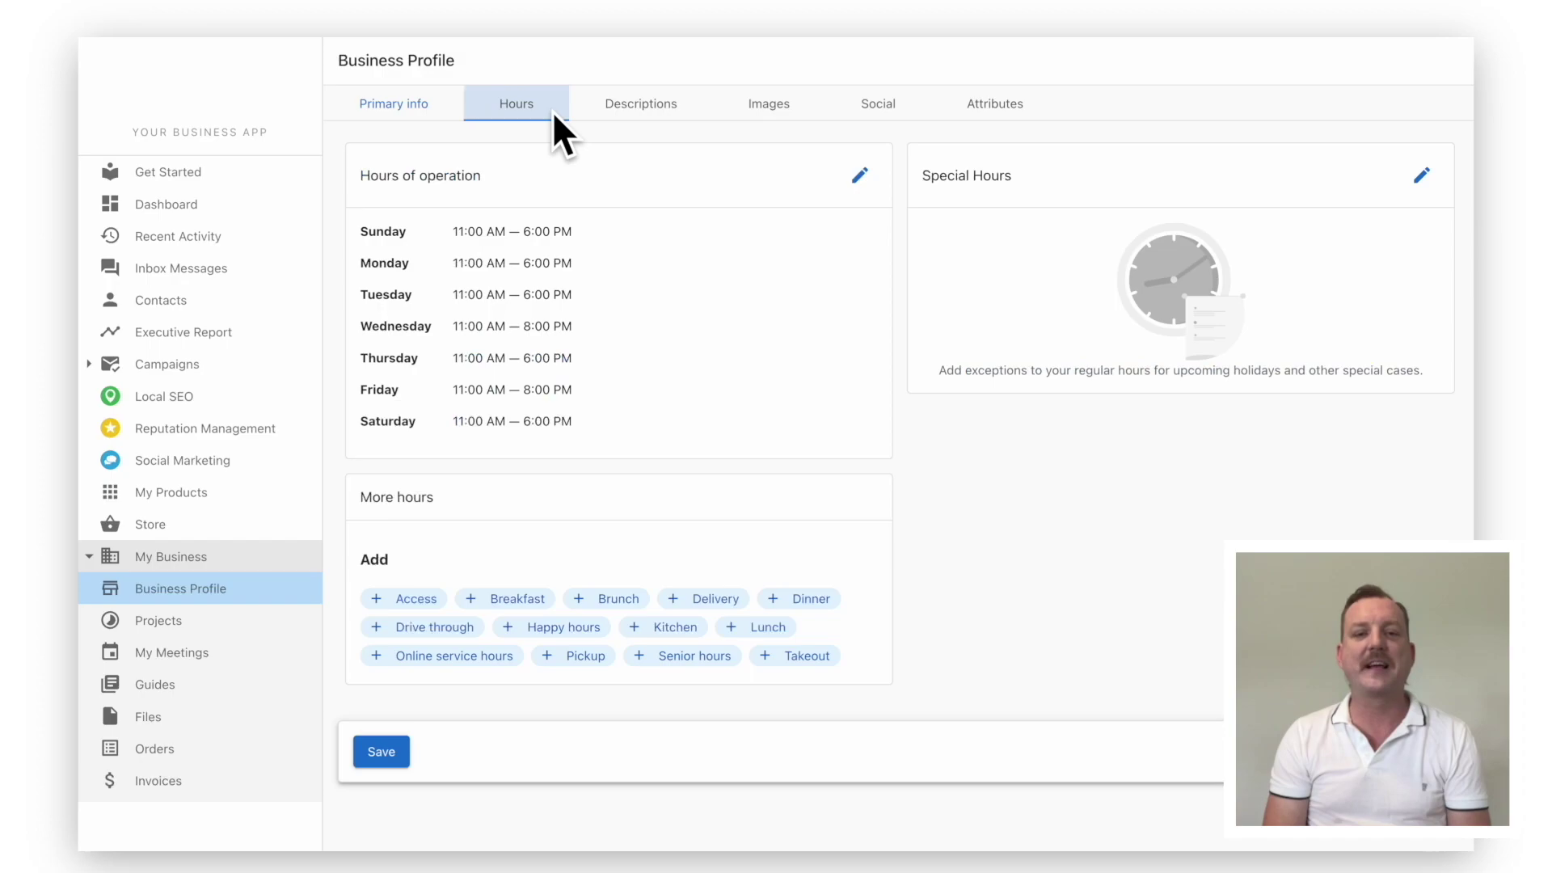
pyautogui.click(685, 105)
pyautogui.click(809, 117)
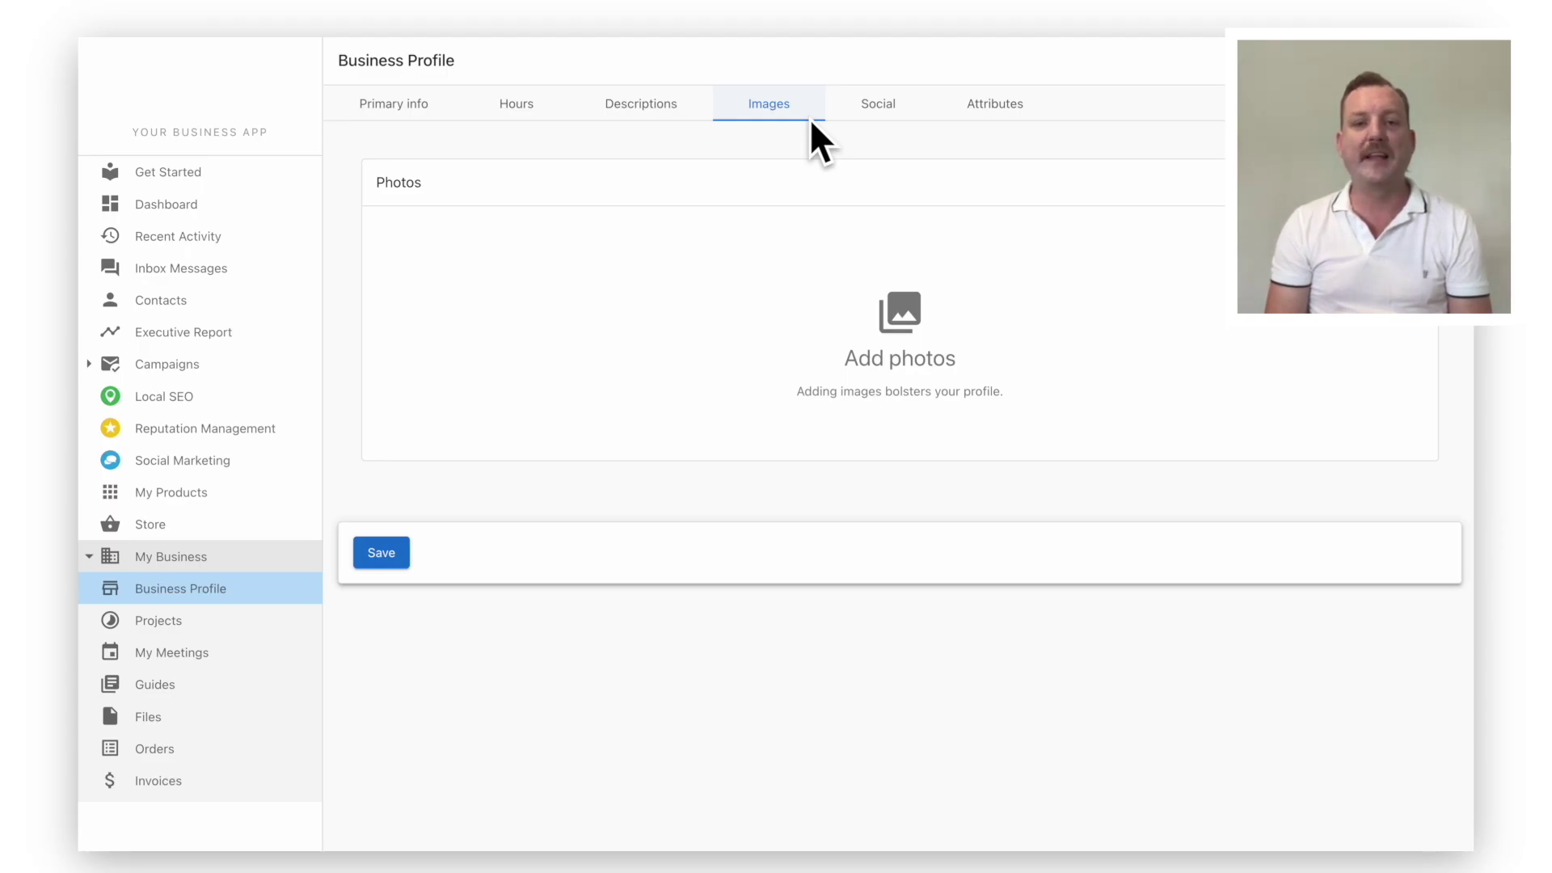
pyautogui.click(1265, 762)
pyautogui.write('Hello! ')
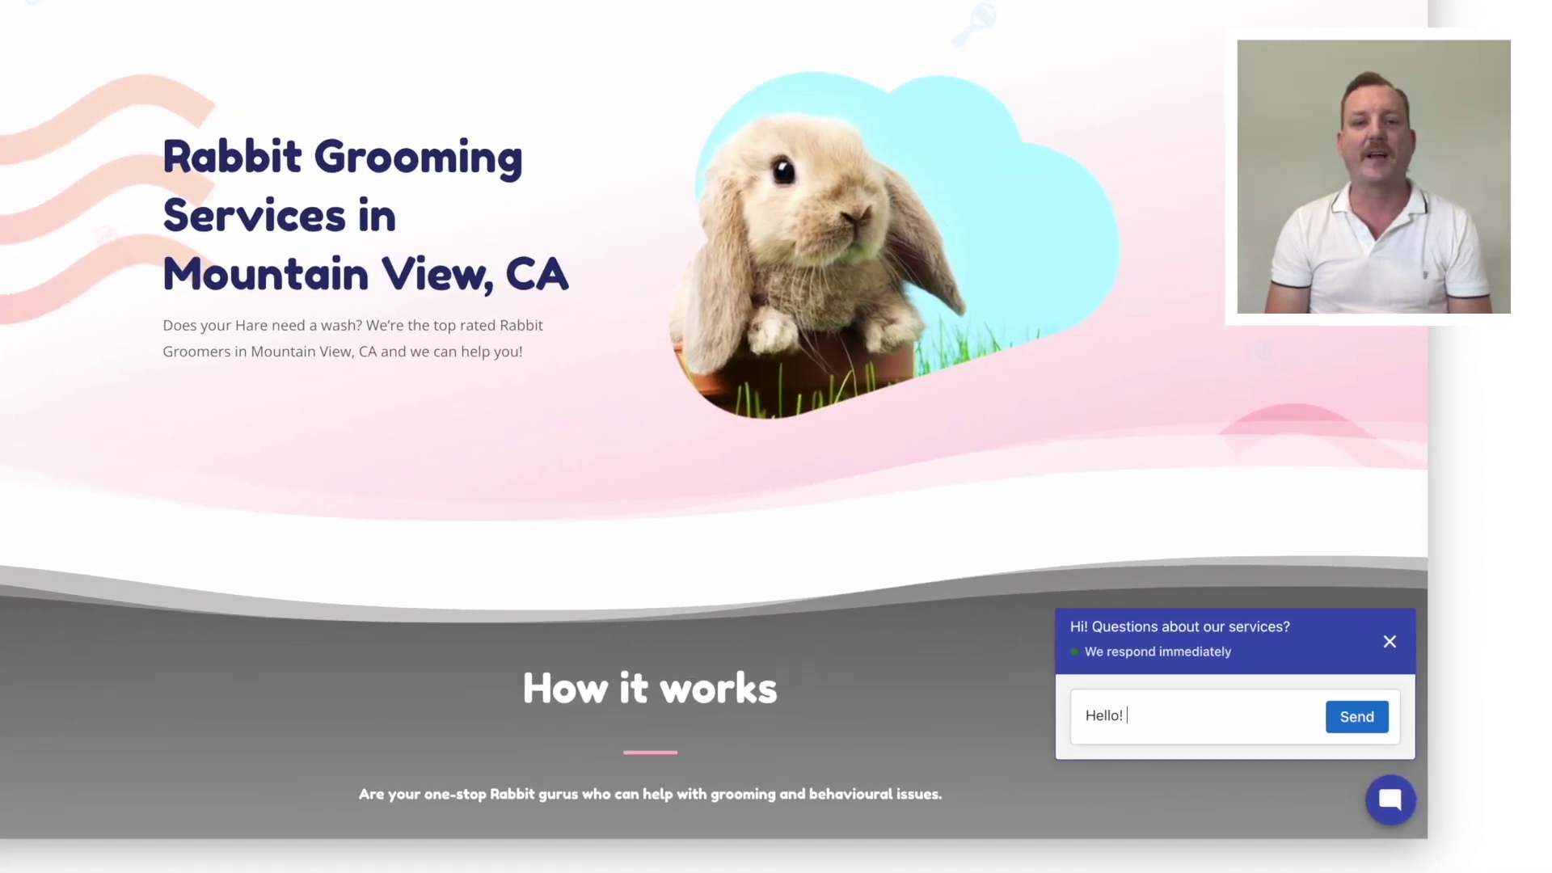
pyautogui.write('Can you help me?')
# Send the website chat assistant a greeting, then ask what time the business is open until
pyautogui.press('Return')
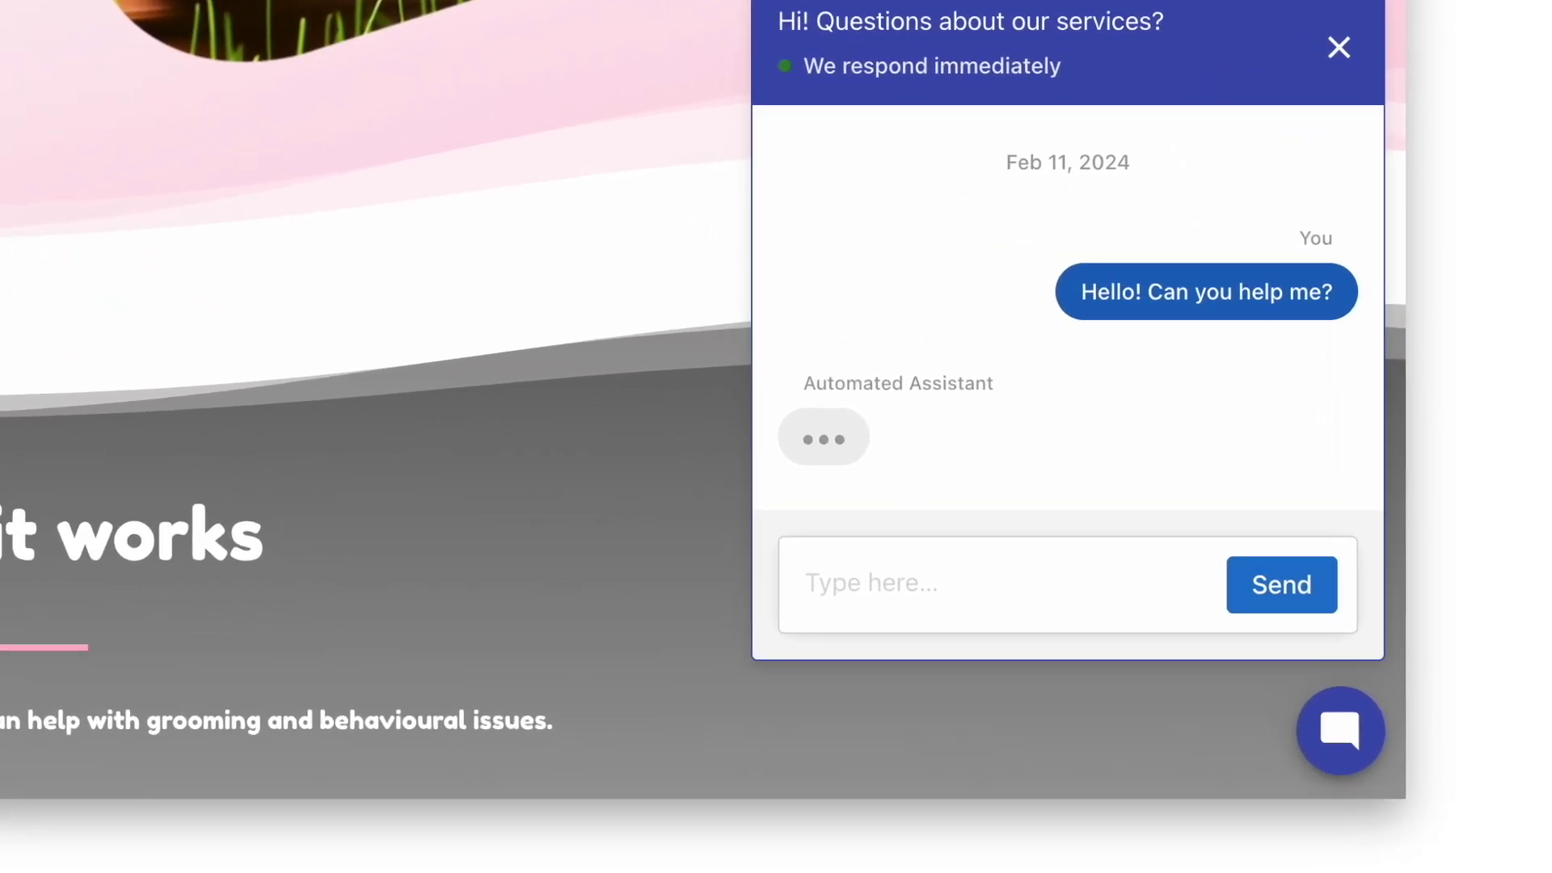
pyautogui.write('What time are you open until?')
pyautogui.press('Return')
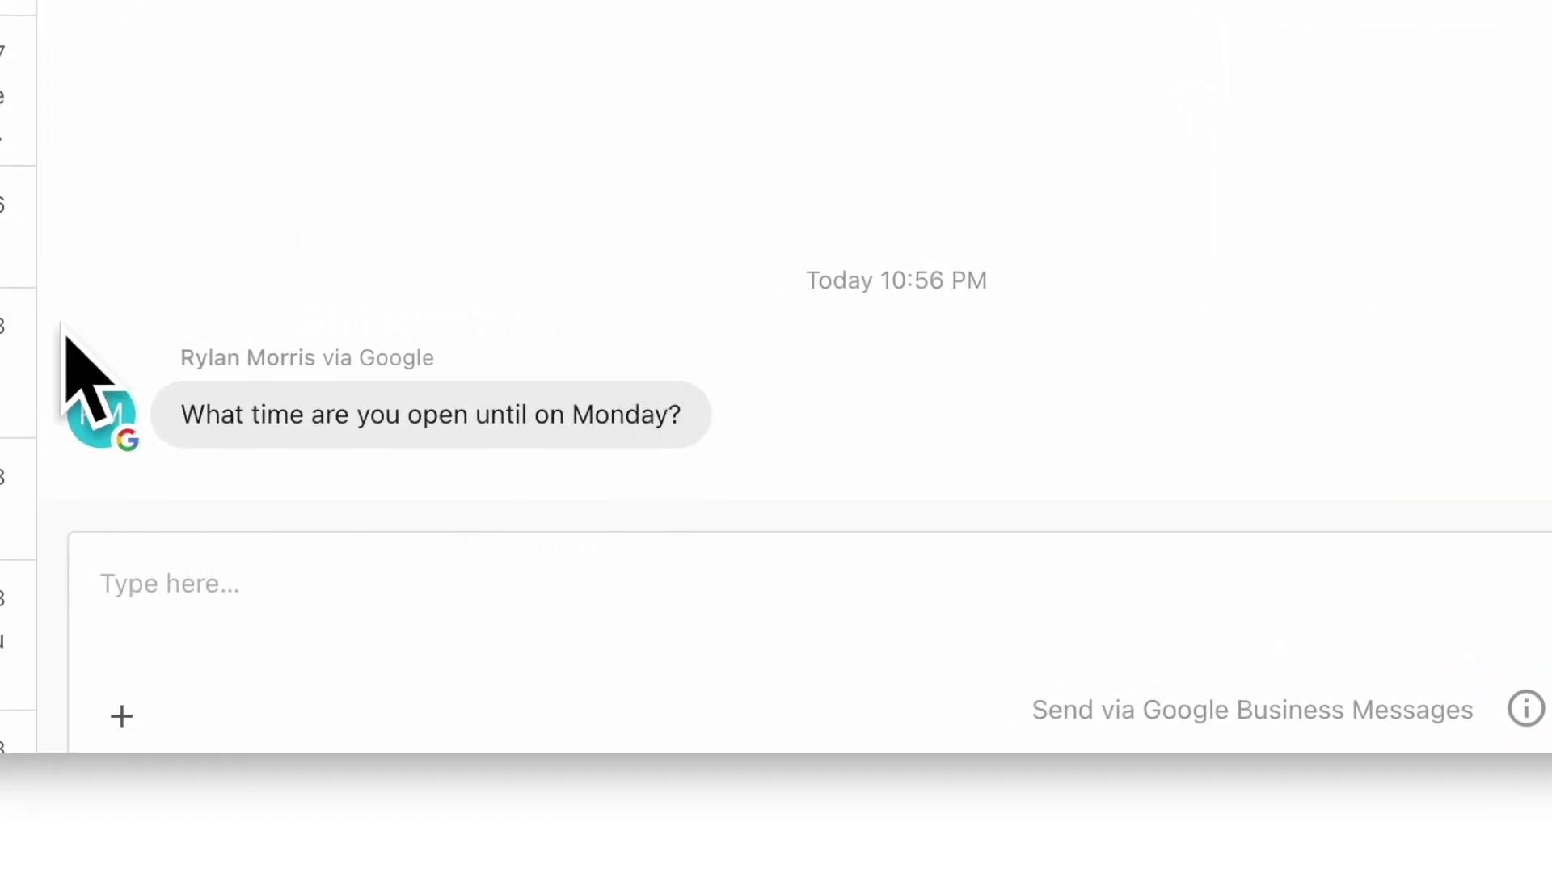
# Start a reply in the newest Google conversation asking about Monday closing time
pyautogui.click(435, 590)
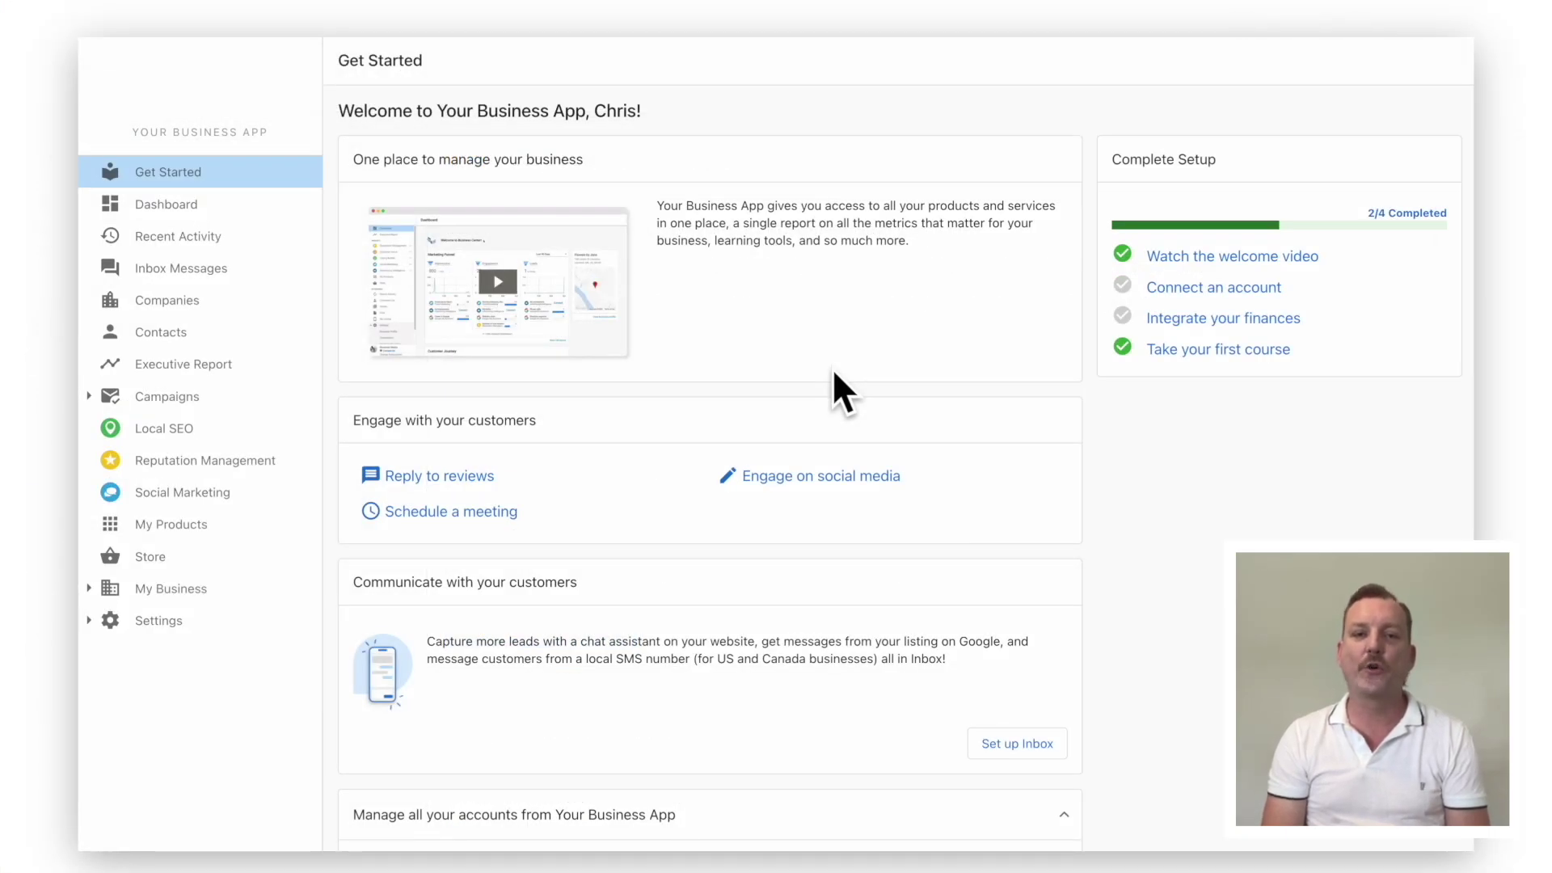
# Open Settings > Email Configuration and begin entering the business name as sender name
pyautogui.click(206, 621)
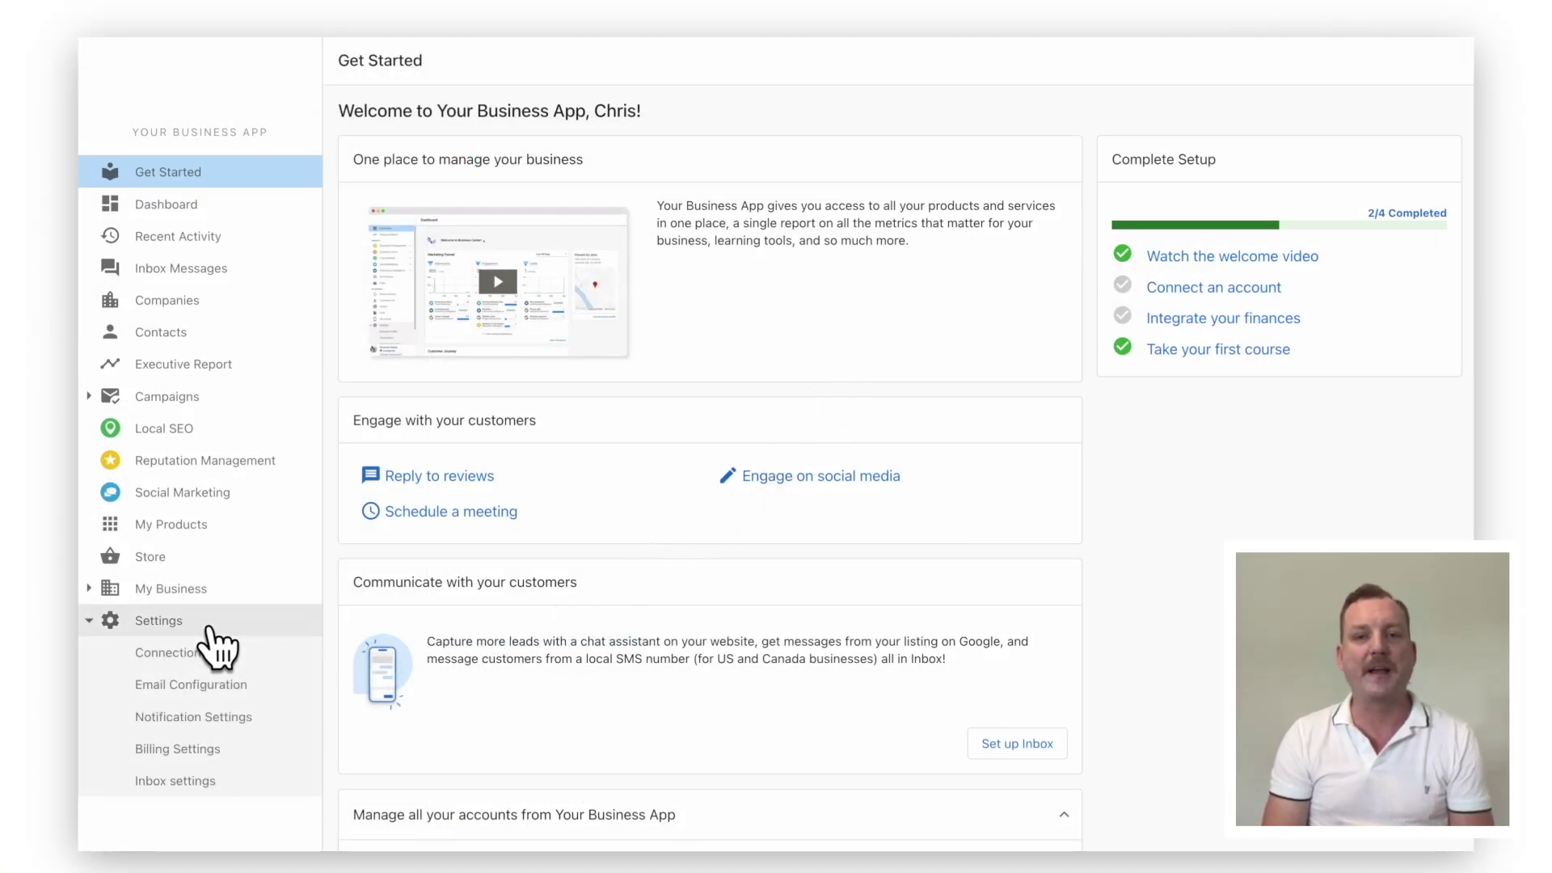
pyautogui.click(206, 687)
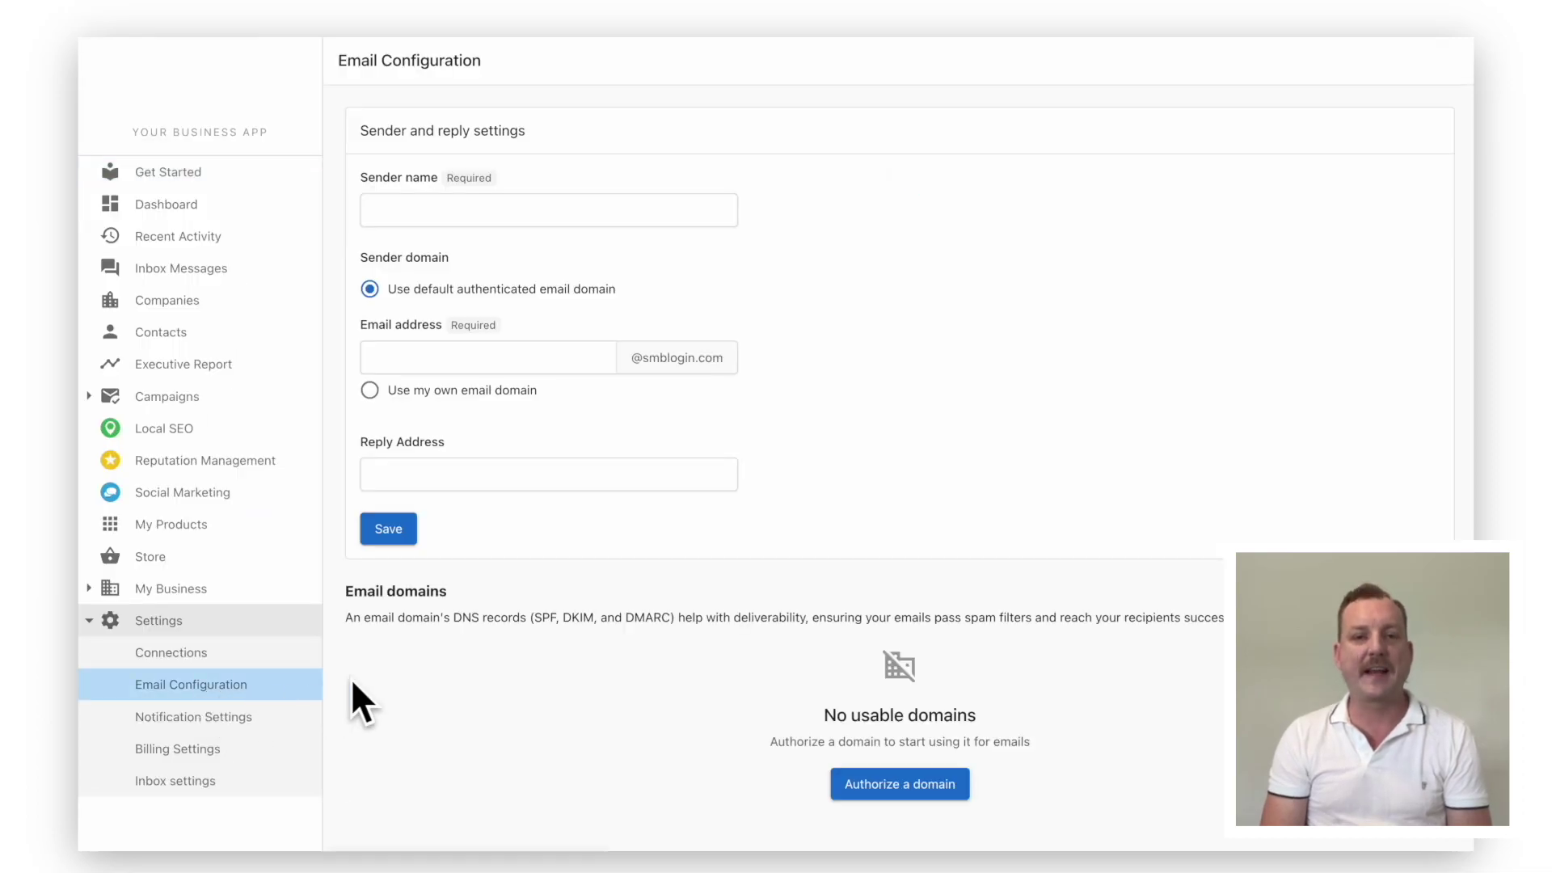
pyautogui.click(548, 209)
pyautogui.write('My Busine')
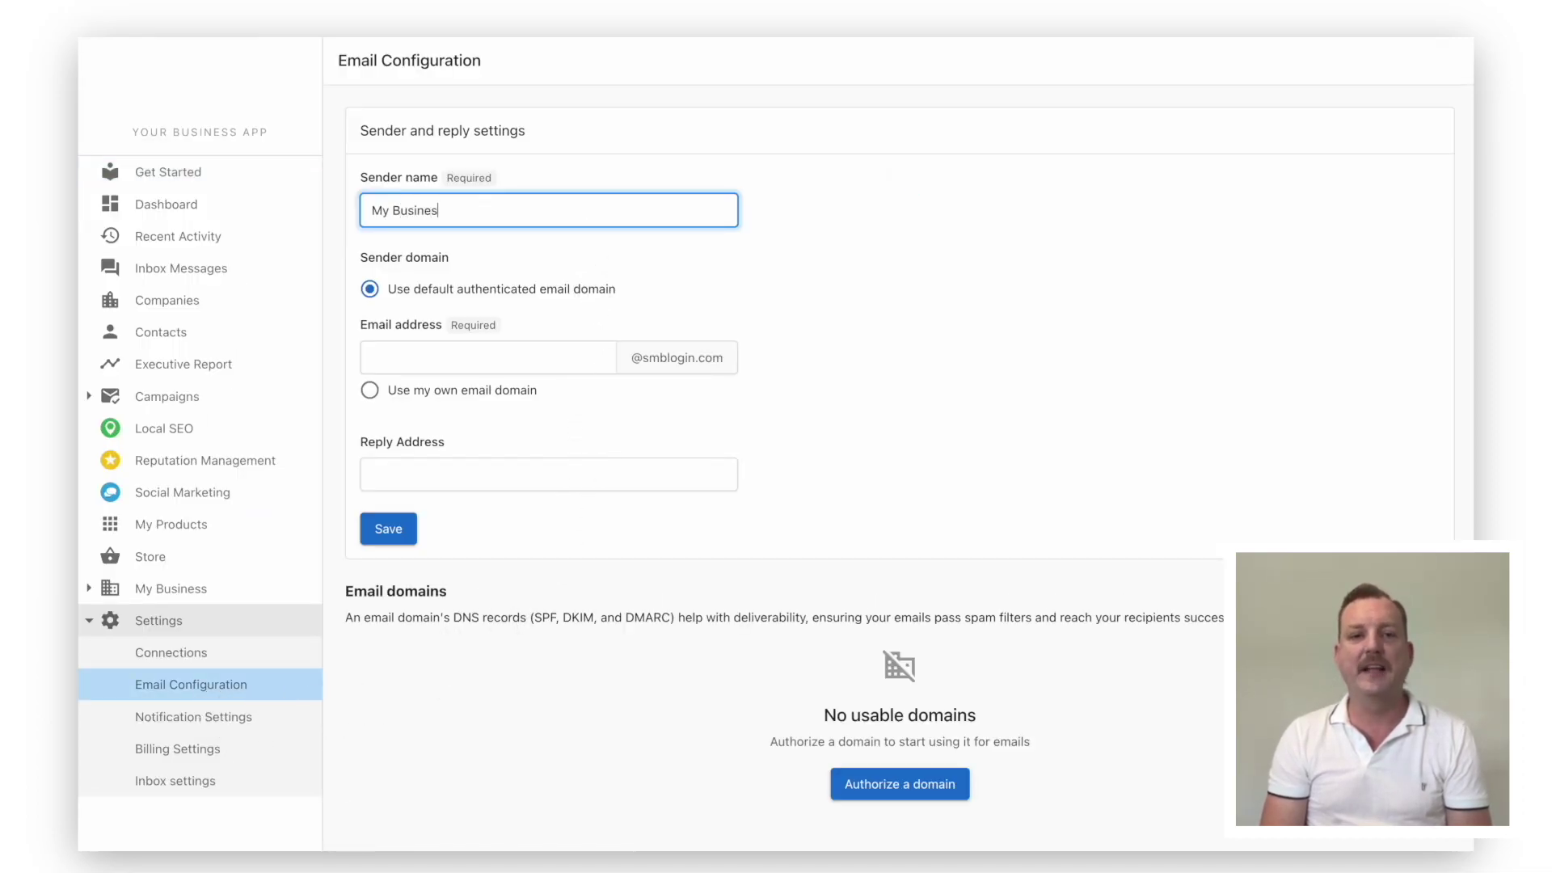
pyautogui.write('s')
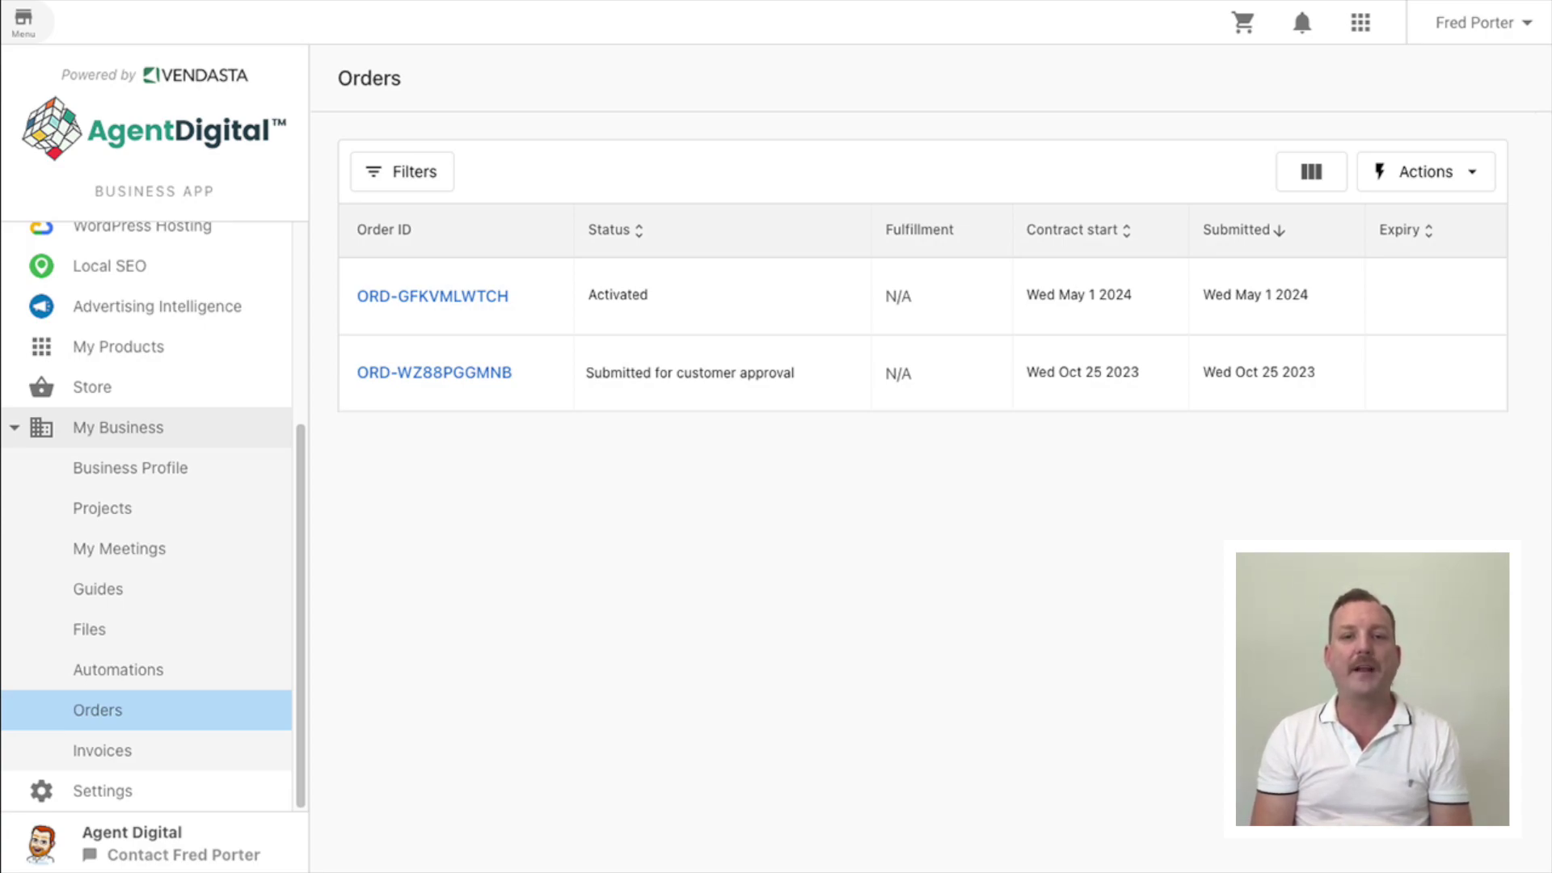
# Move from the two-order Orders list to the Invoices list
pyautogui.click(103, 750)
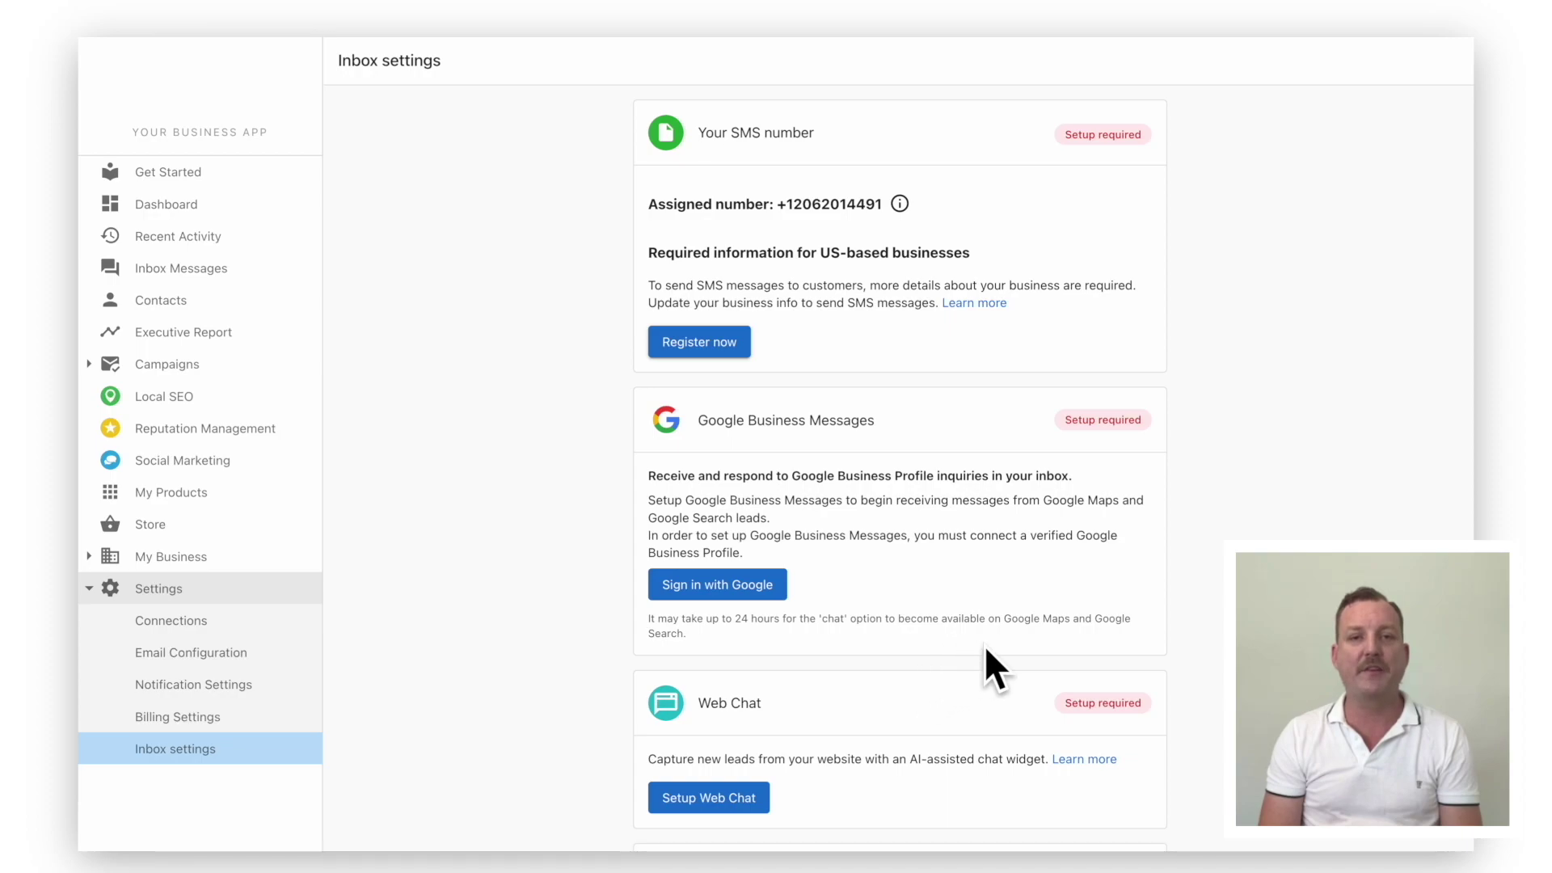
pyautogui.scroll(-3, 523, 448)
pyautogui.scroll(-2, 523, 449)
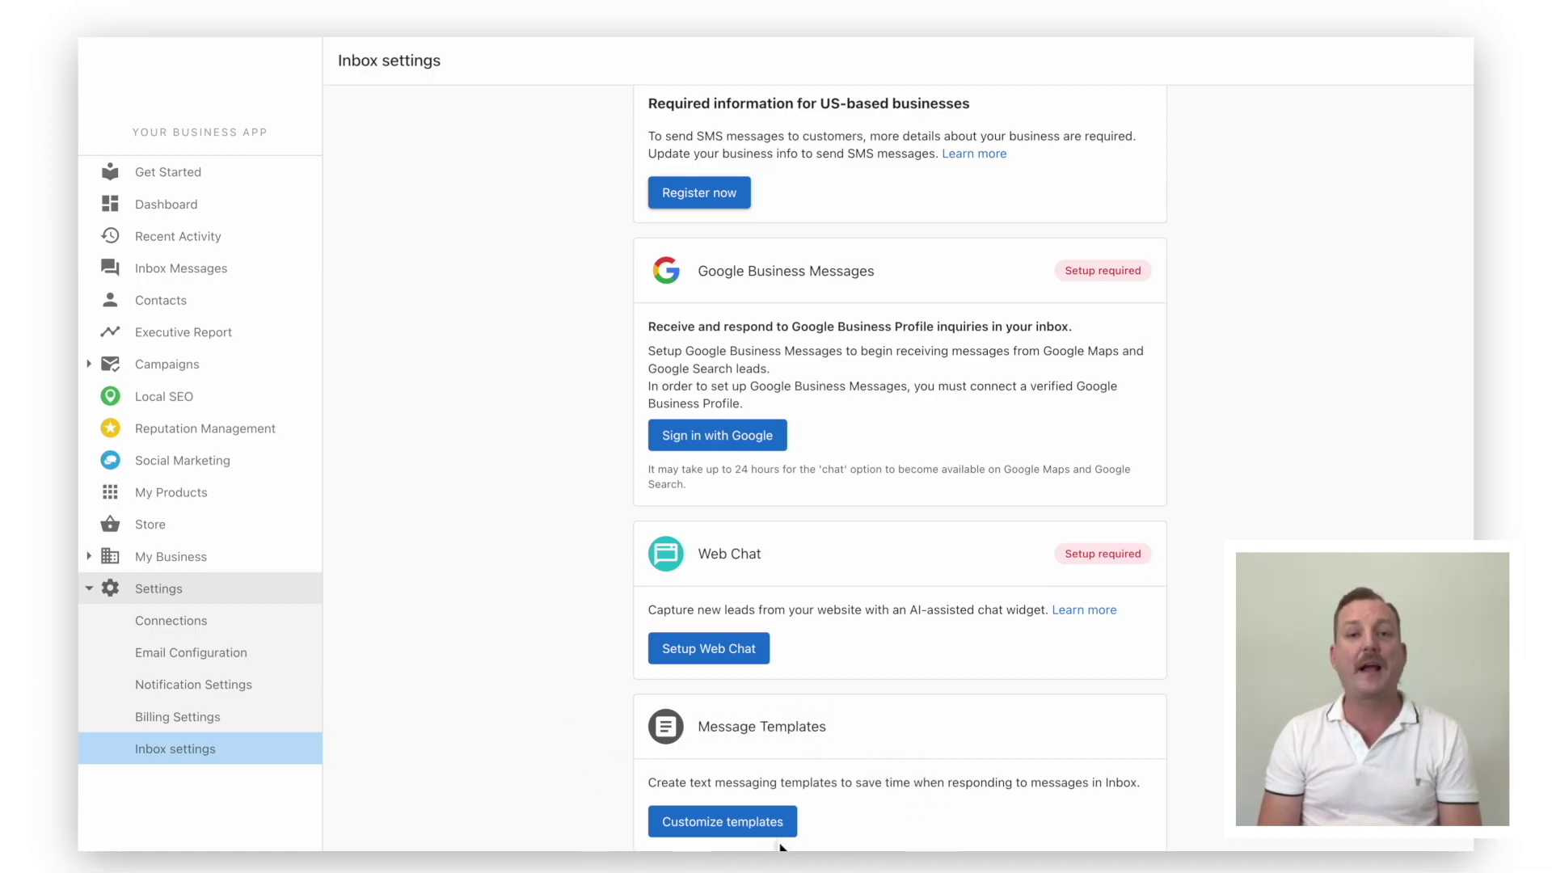
# Edit the 'Thanks for the review' template, enlarging its message box to show the full text
pyautogui.click(751, 822)
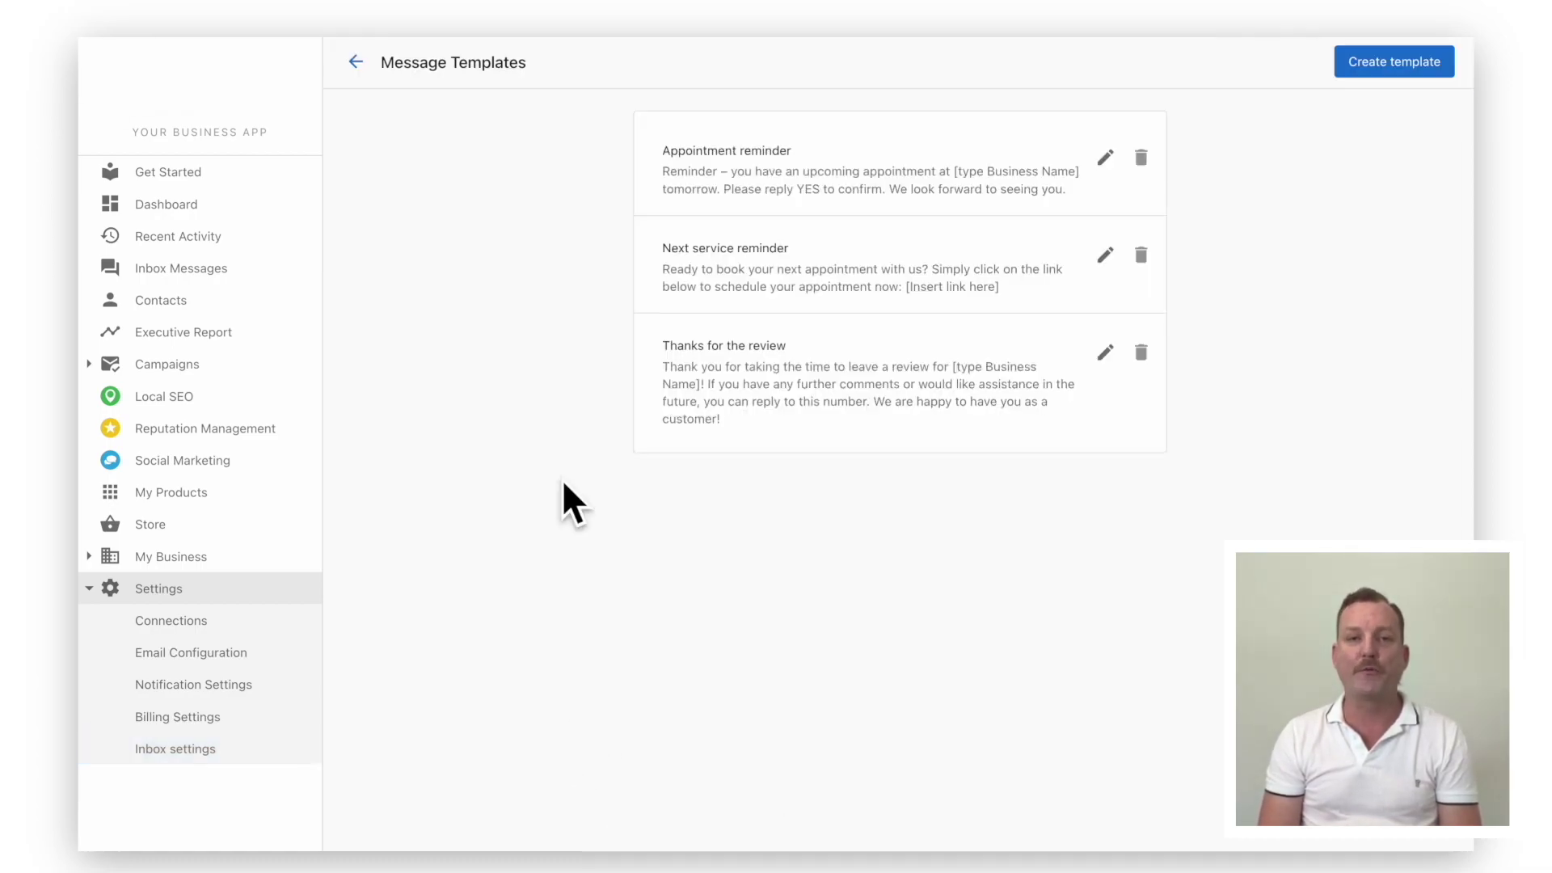
pyautogui.click(1105, 353)
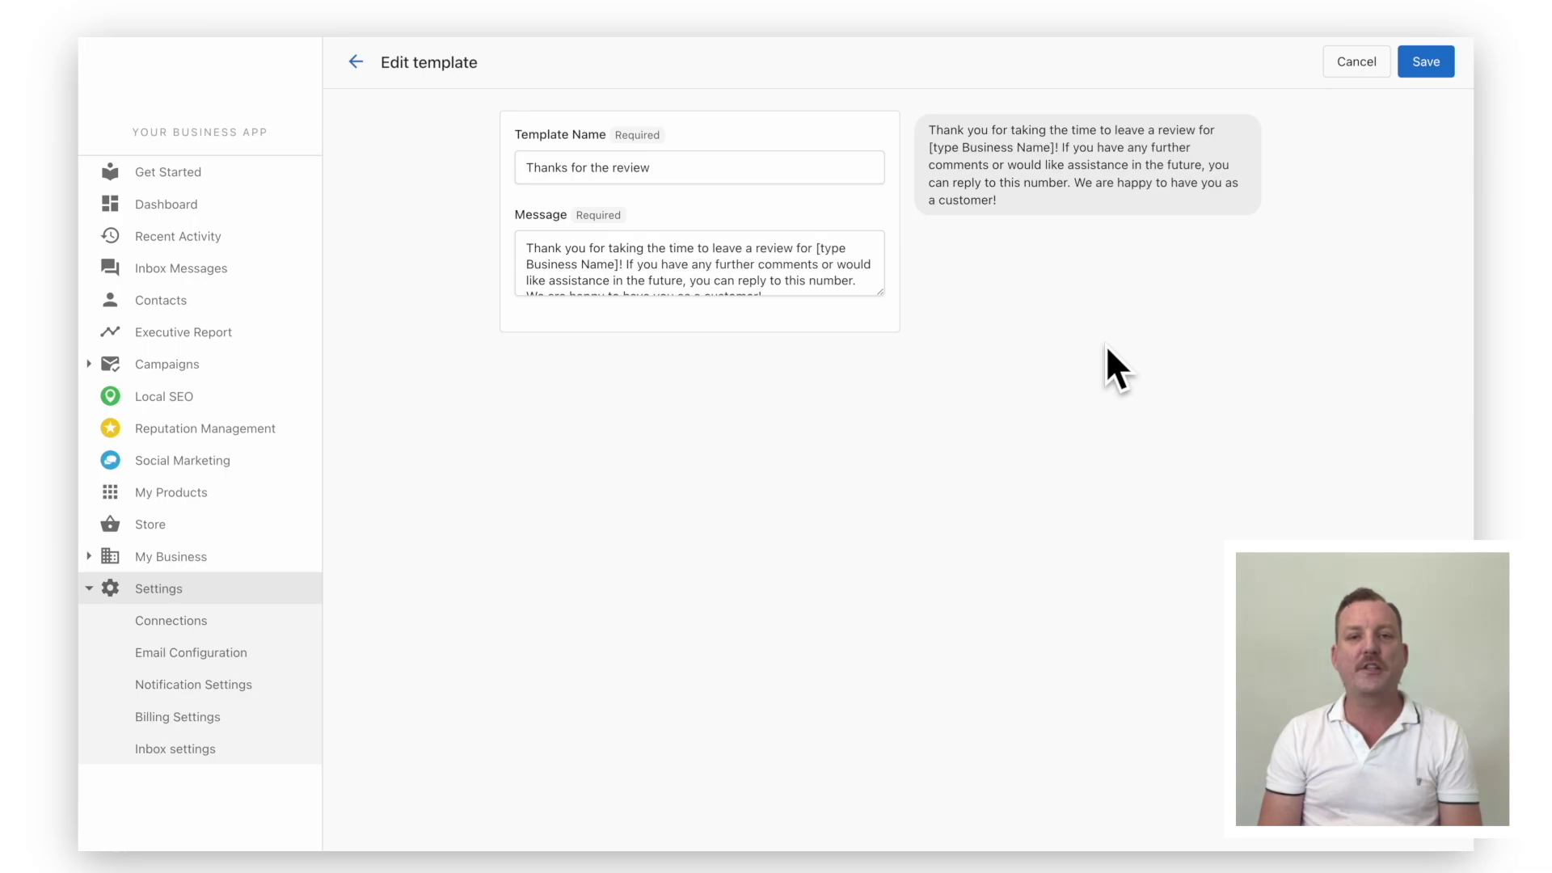
pyautogui.moveTo(882, 295); pyautogui.dragTo(880, 405)
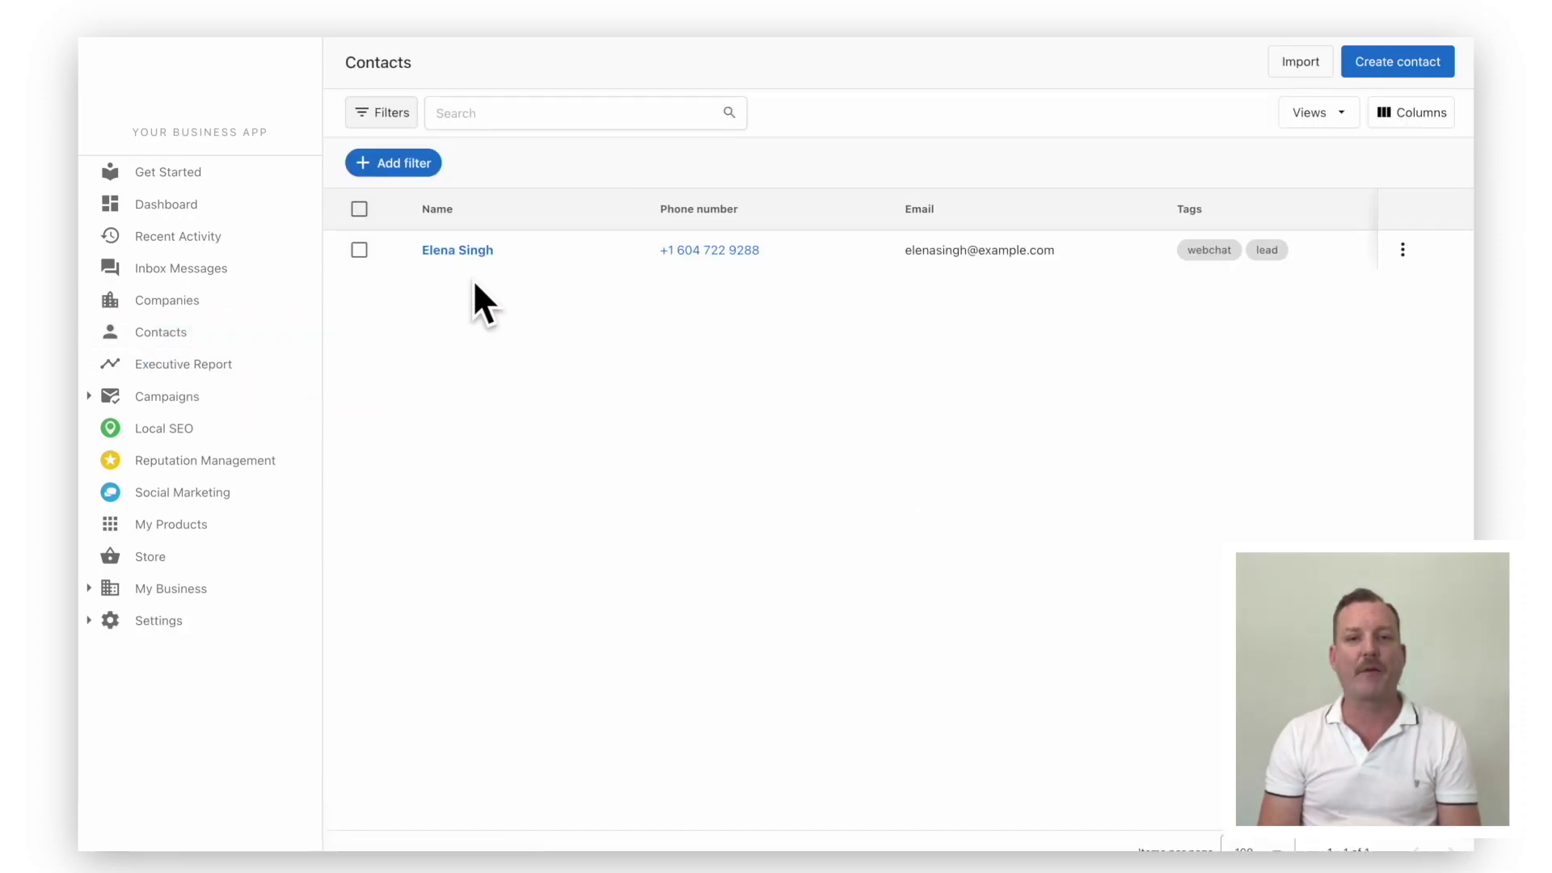
pyautogui.click(456, 250)
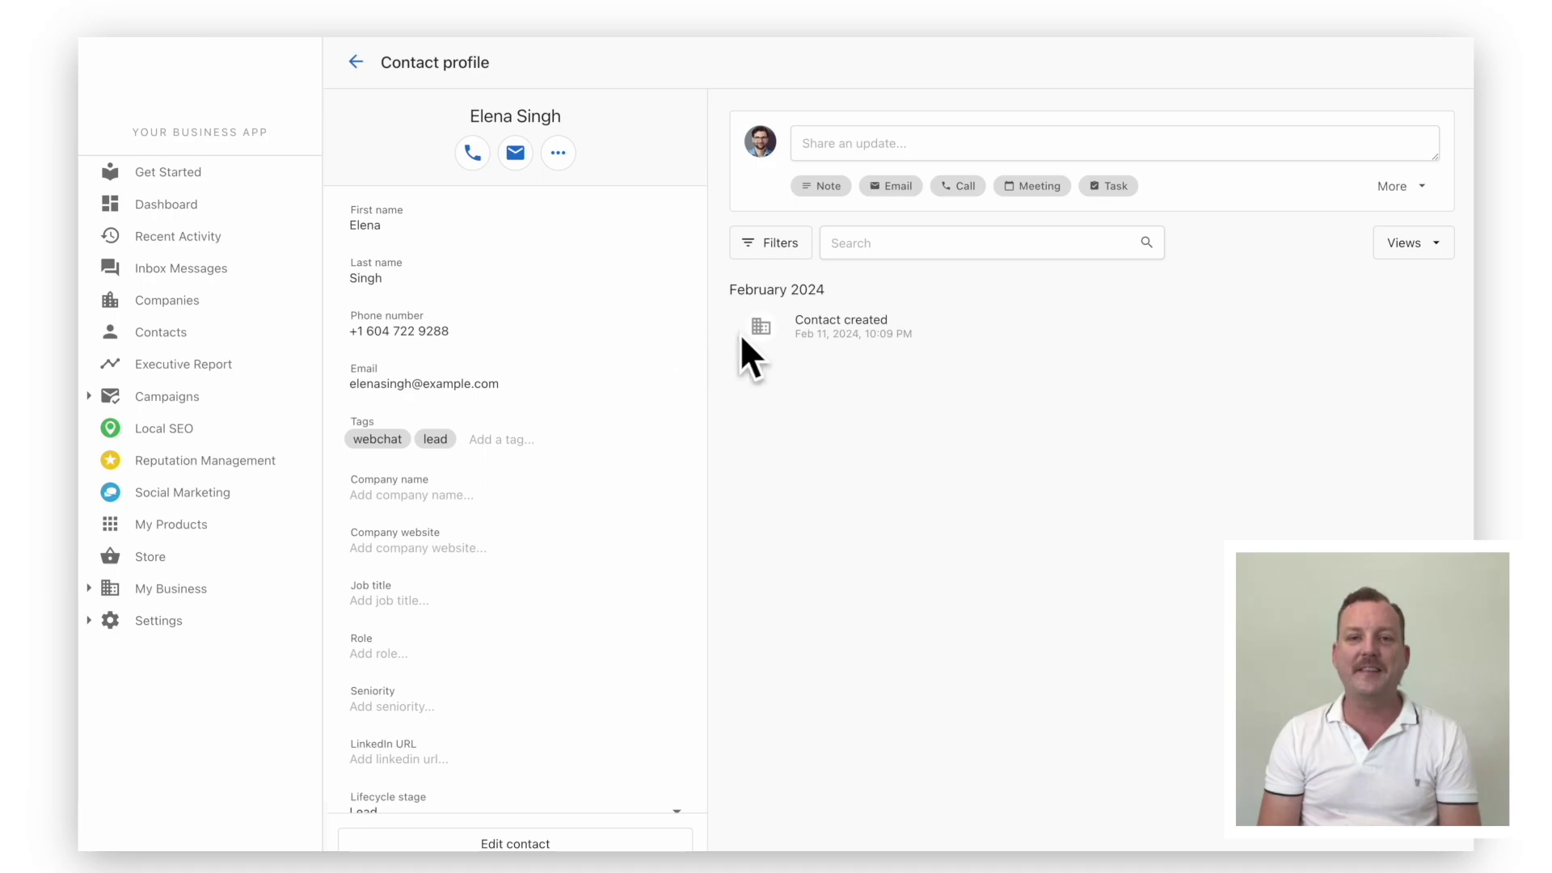
pyautogui.click(891, 186)
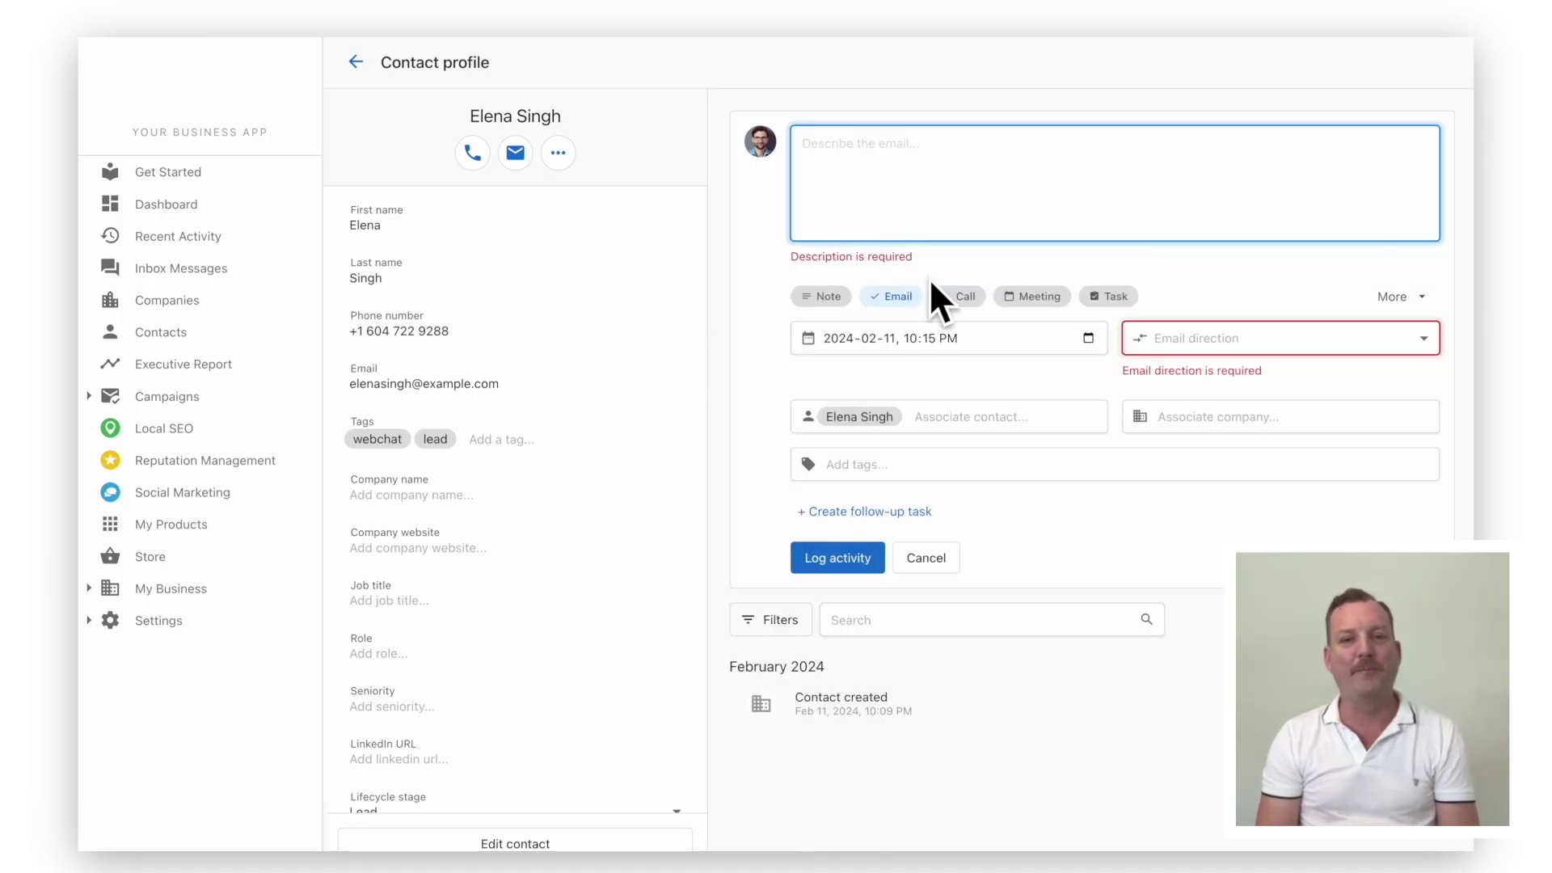
pyautogui.click(964, 296)
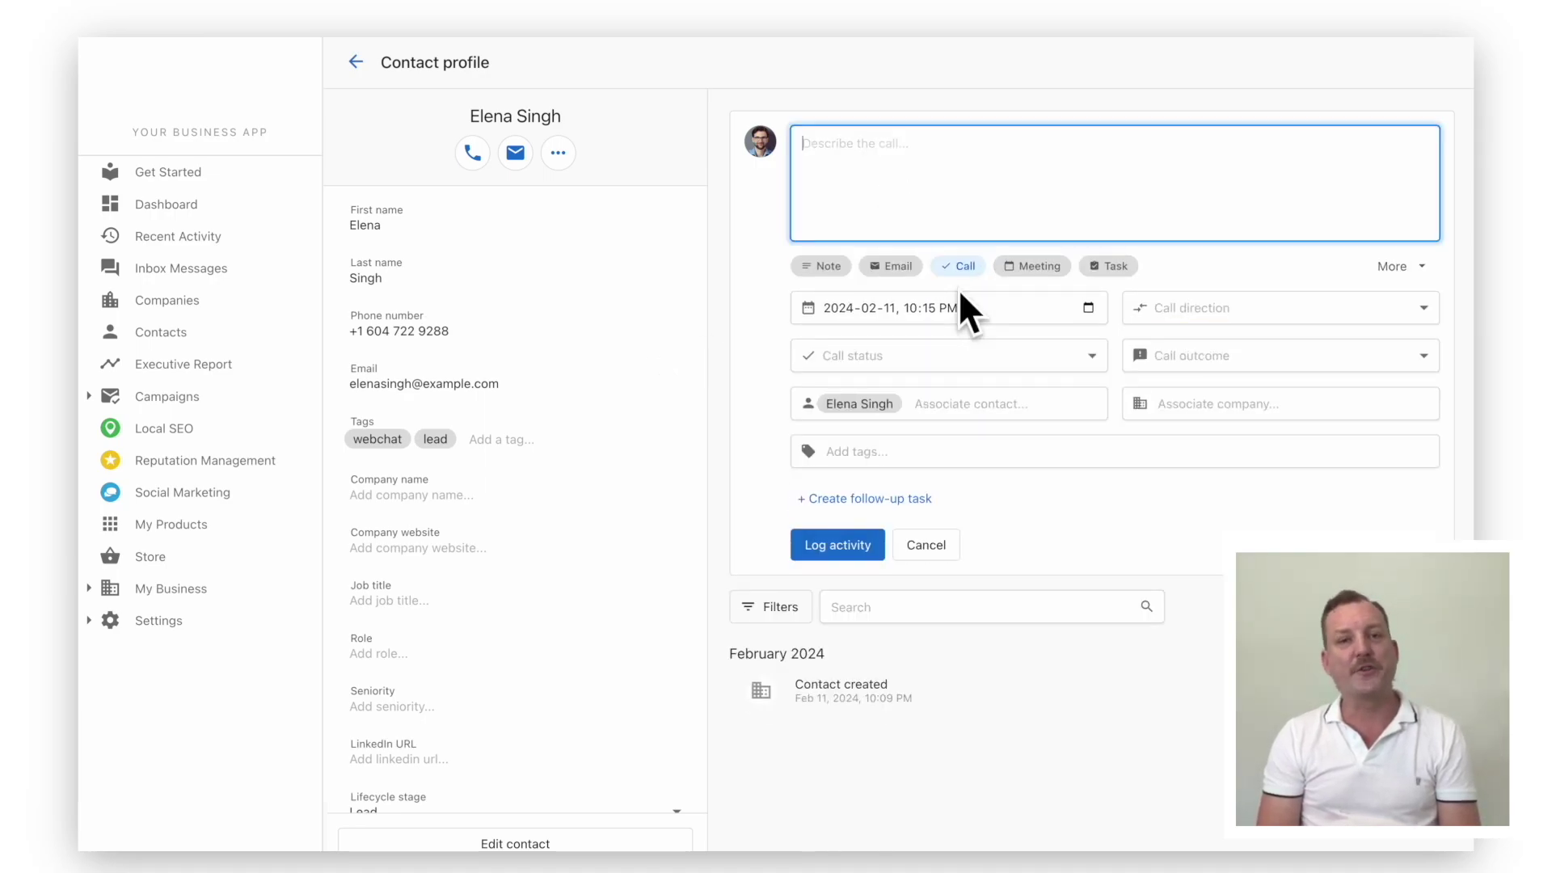
pyautogui.click(1033, 266)
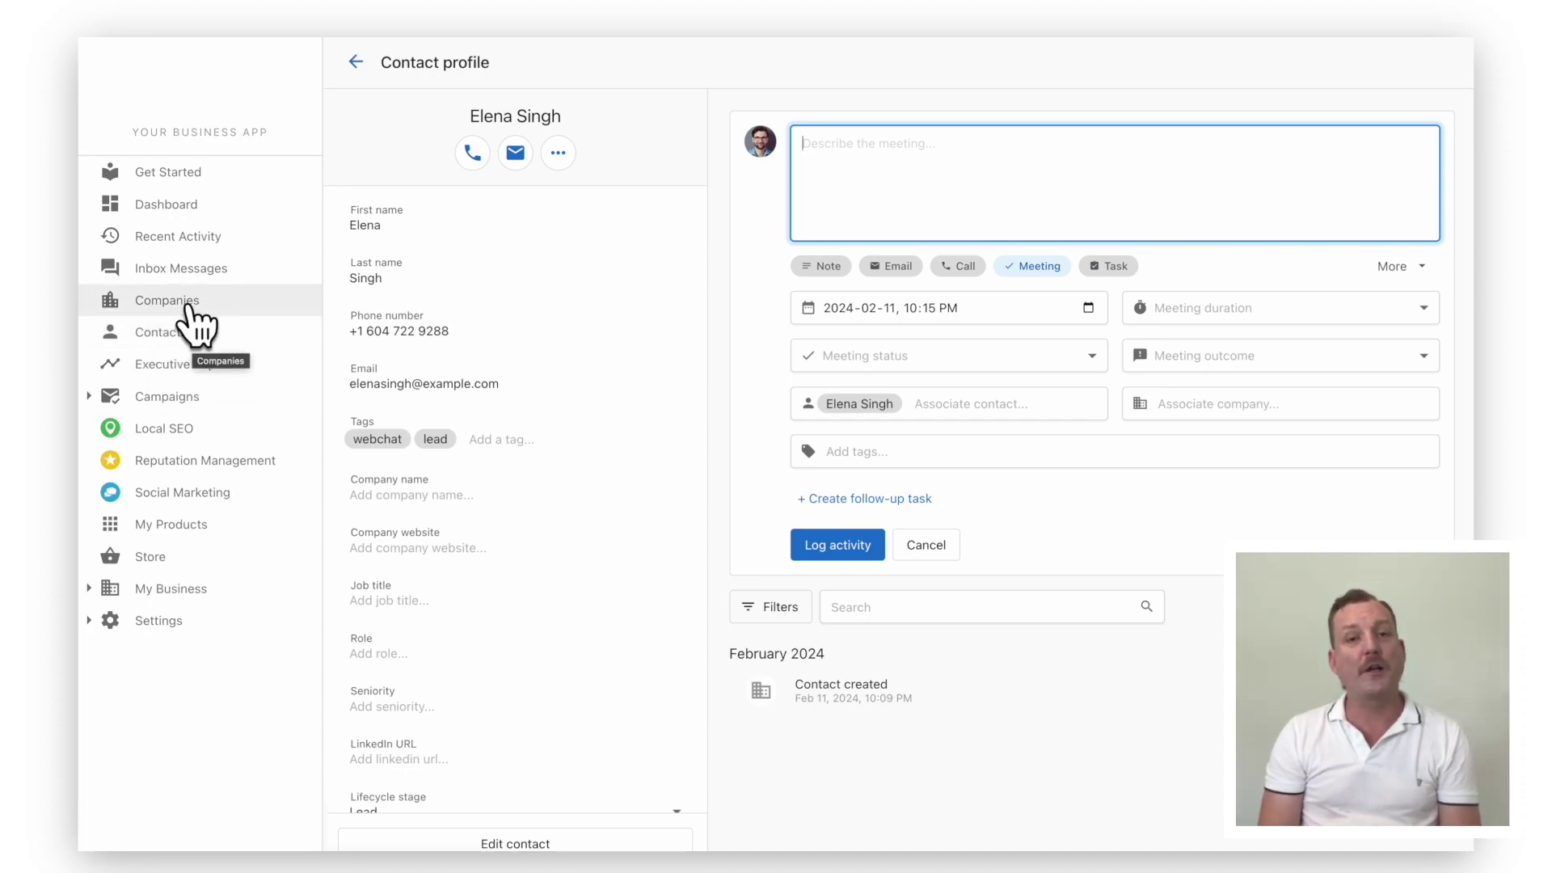
pyautogui.click(183, 303)
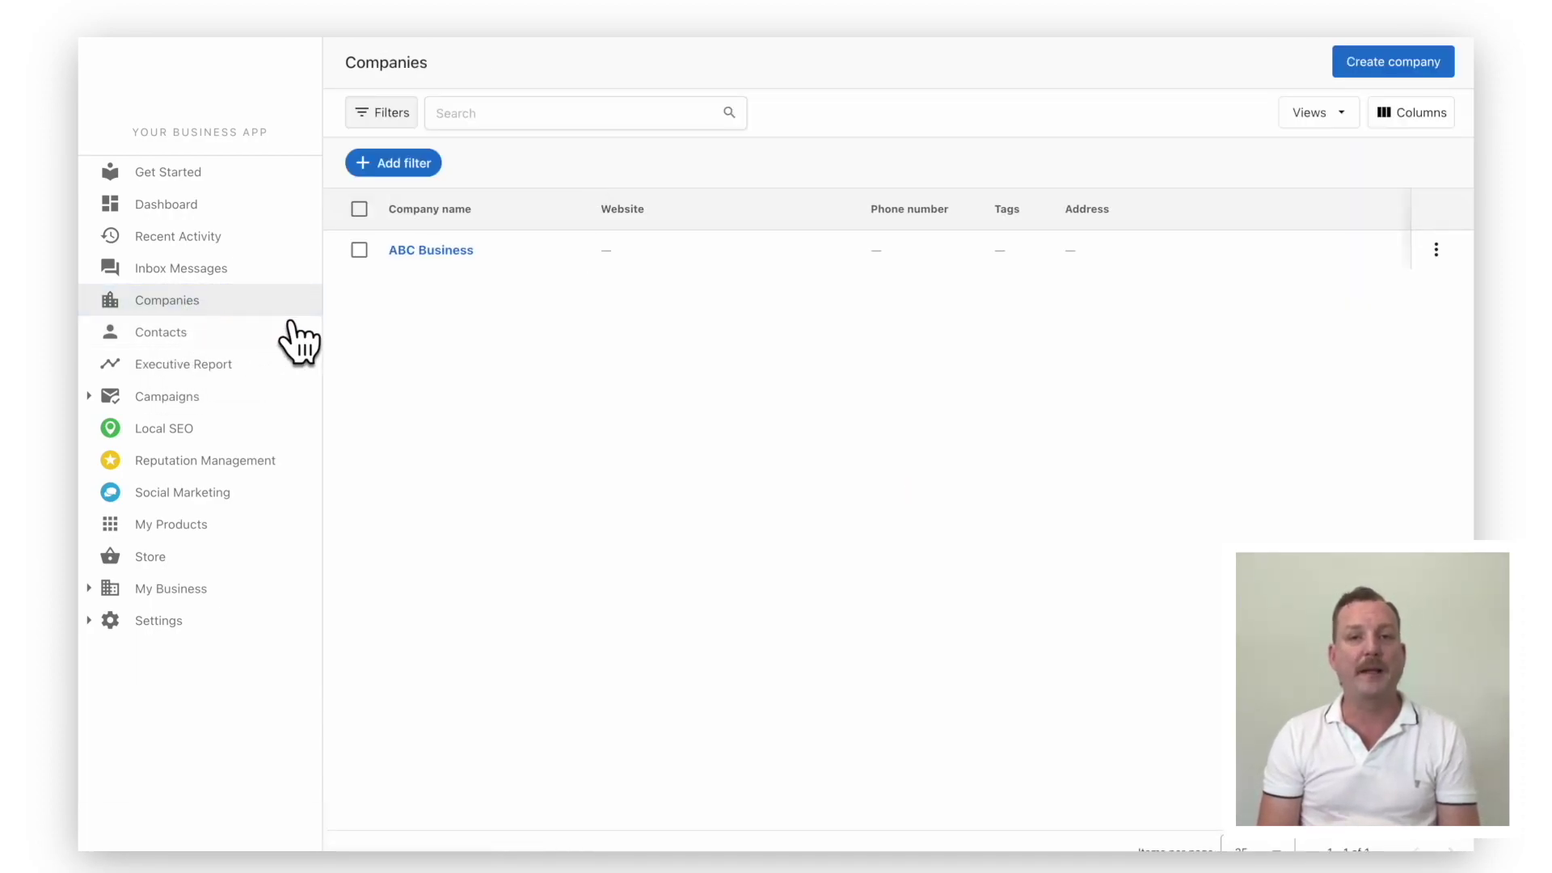
# View ABC Business's parent and child company associations, then return to Contacts
pyautogui.click(461, 255)
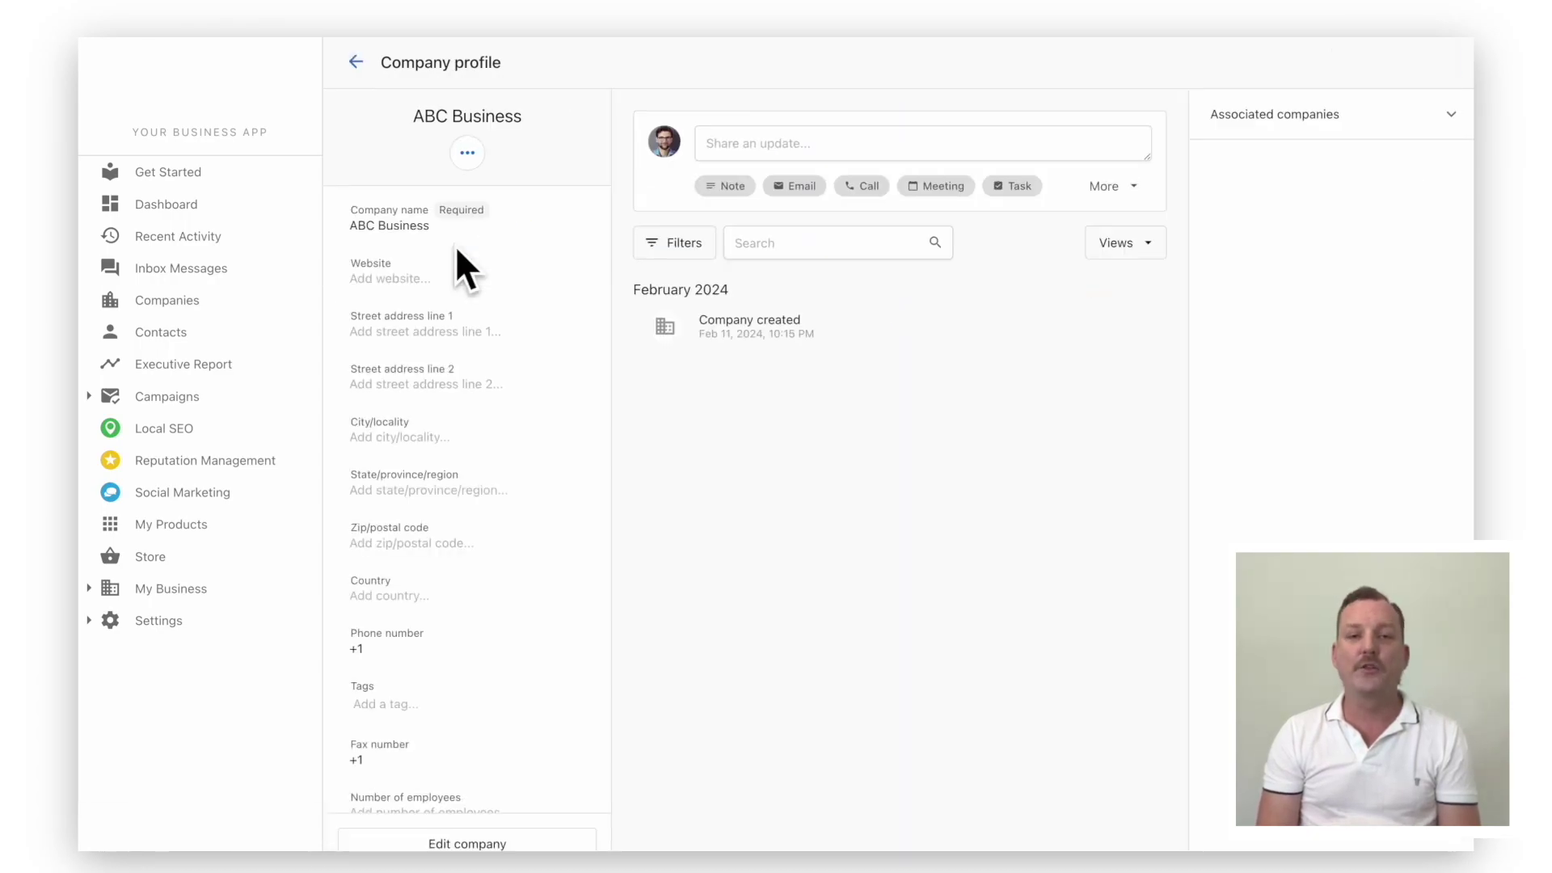
pyautogui.click(1297, 115)
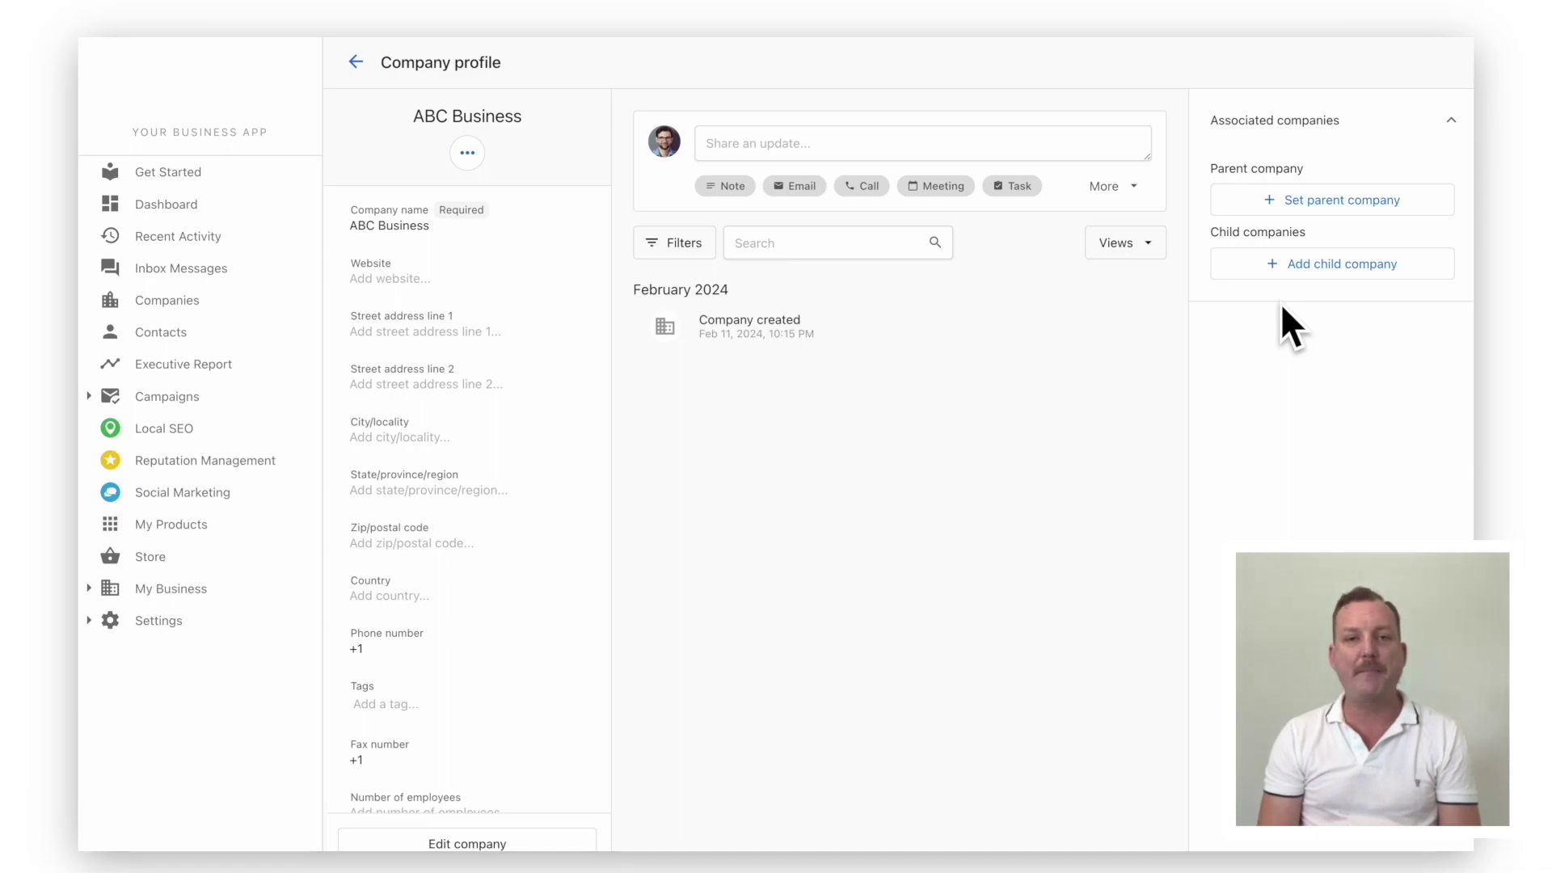
pyautogui.click(162, 333)
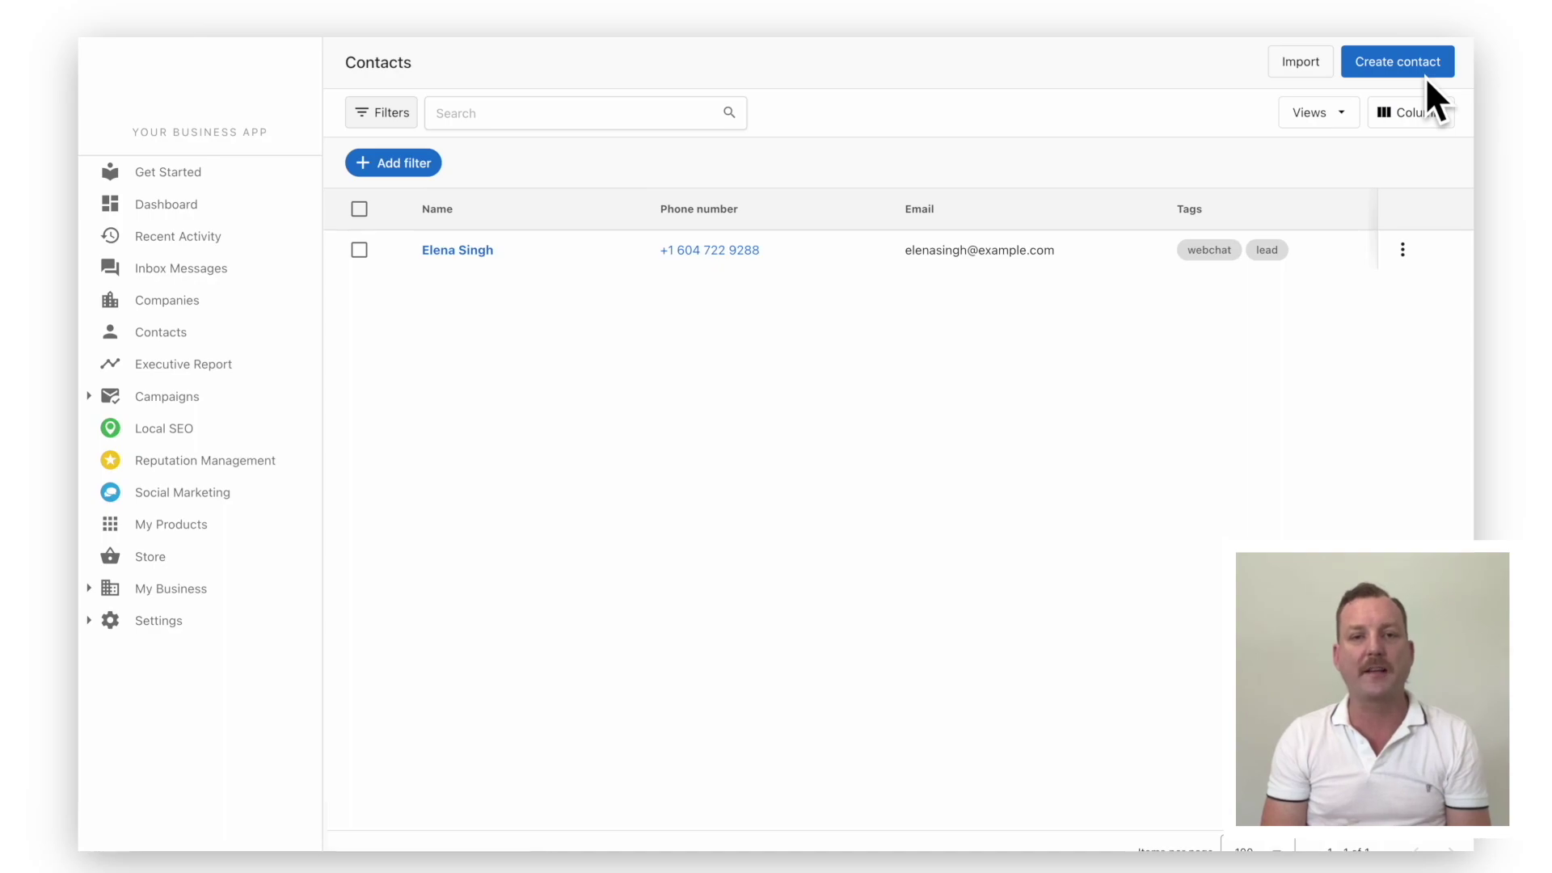
# Start a CSV contact import to review its upload step
pyautogui.click(1301, 61)
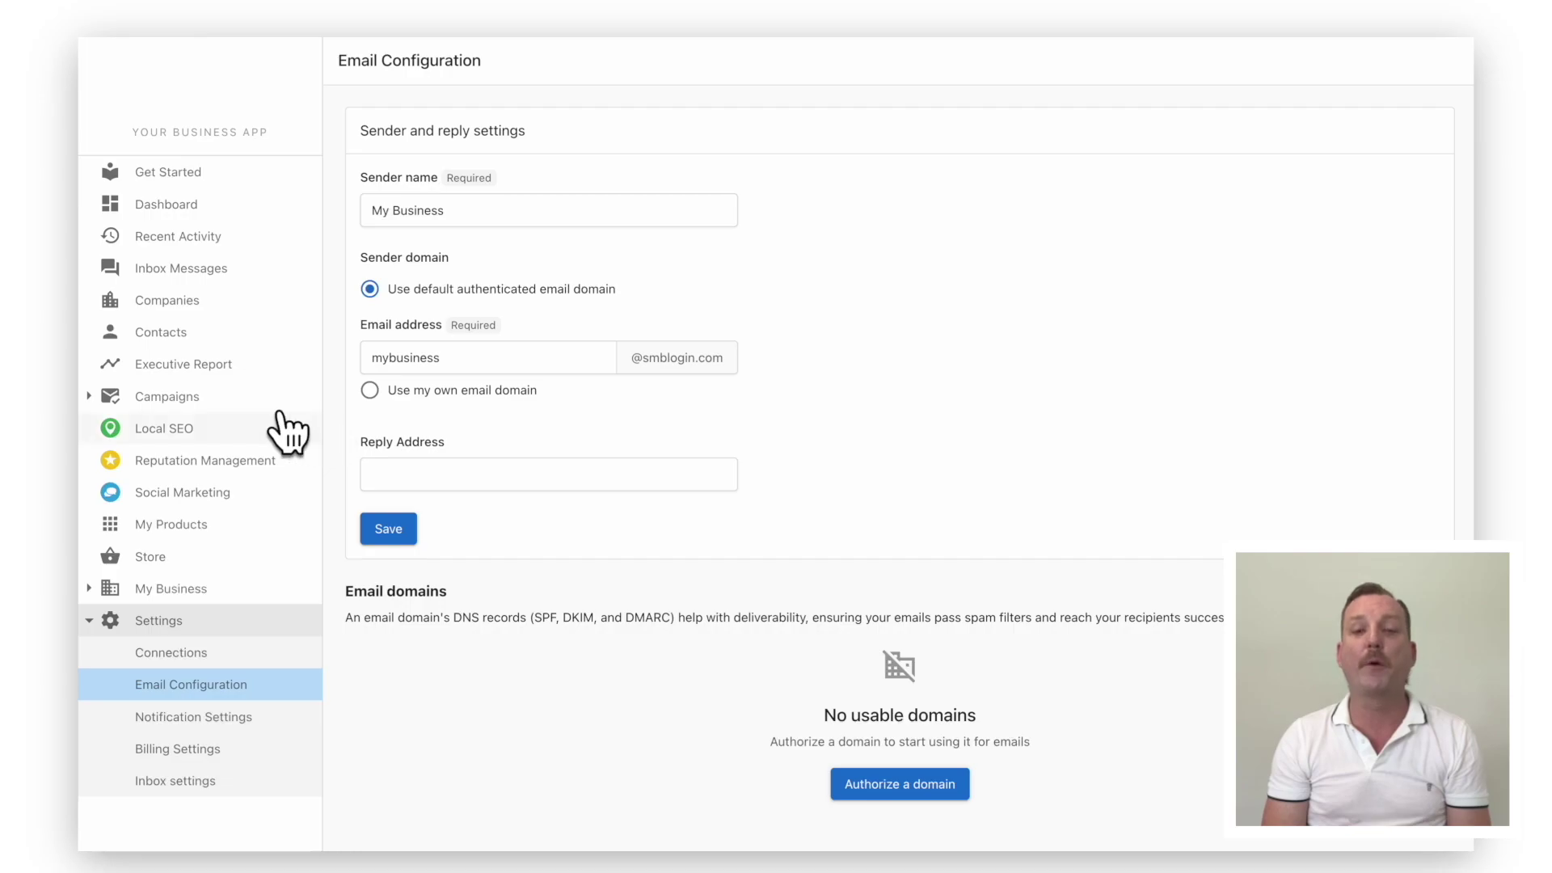
# Create a draft email campaign named Newsletter Campaign from the Campaigns overview
pyautogui.click(243, 400)
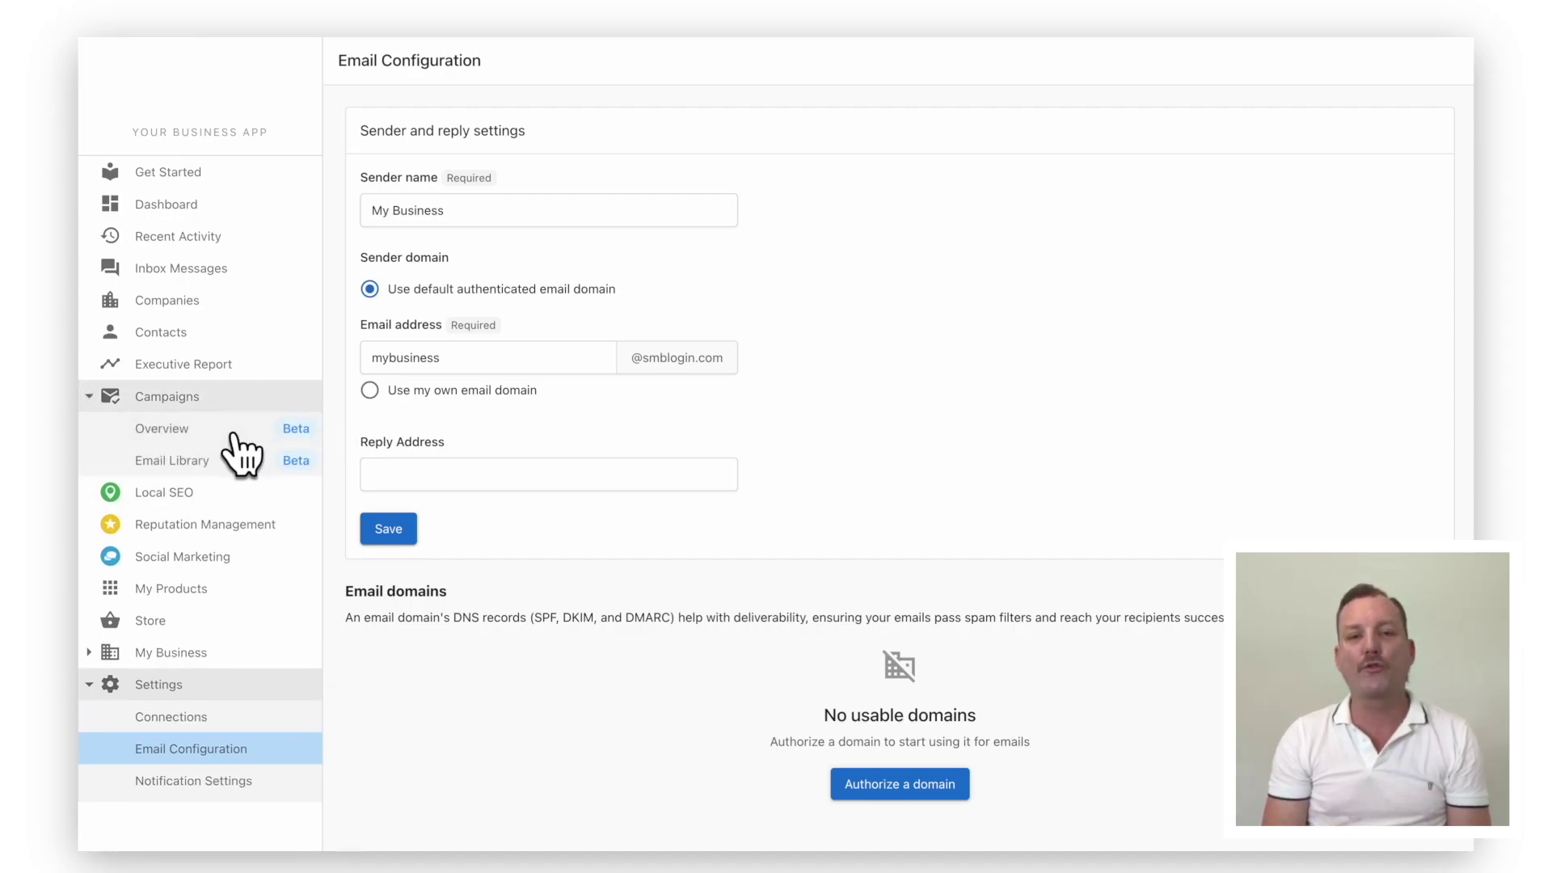
pyautogui.click(236, 428)
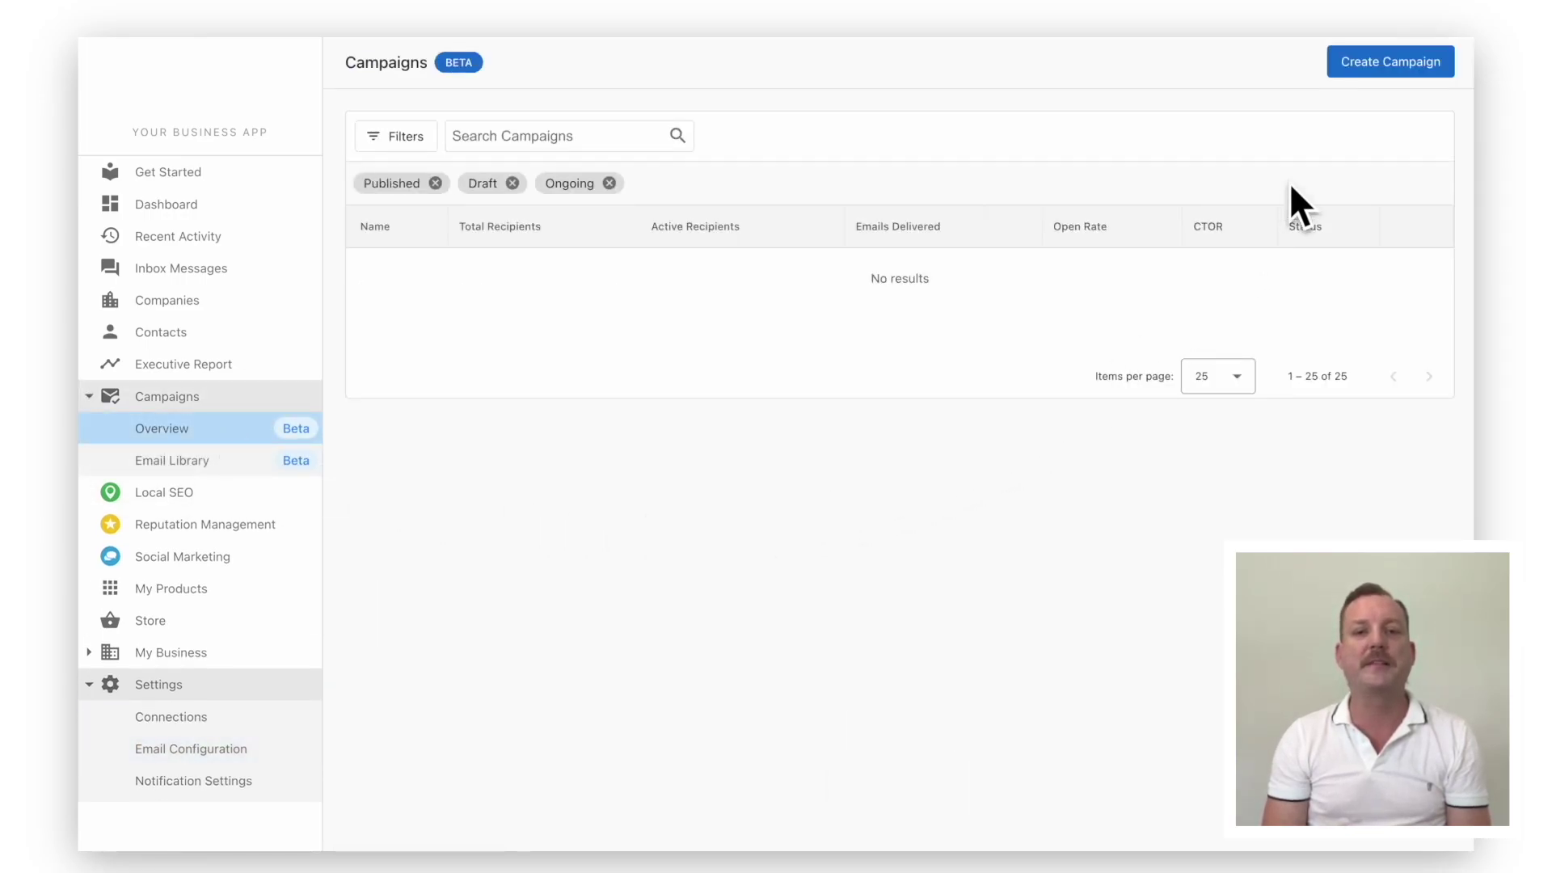
pyautogui.click(1392, 62)
pyautogui.write('Newsletter Campaign')
pyautogui.click(885, 525)
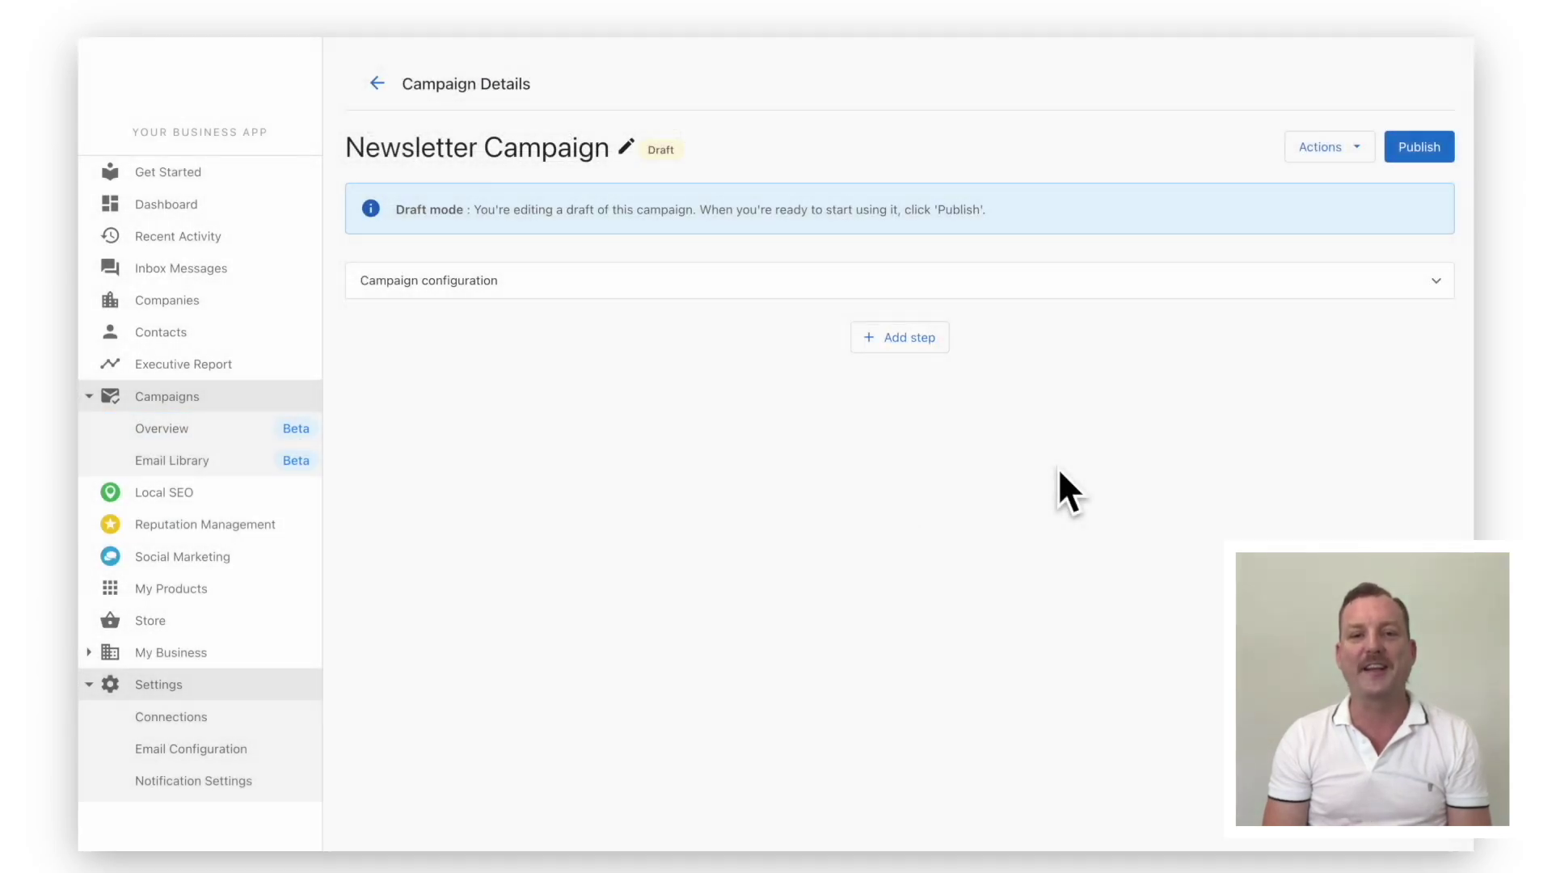
# Add a campaign step that uses the existing Newsletter_copy email
pyautogui.click(907, 337)
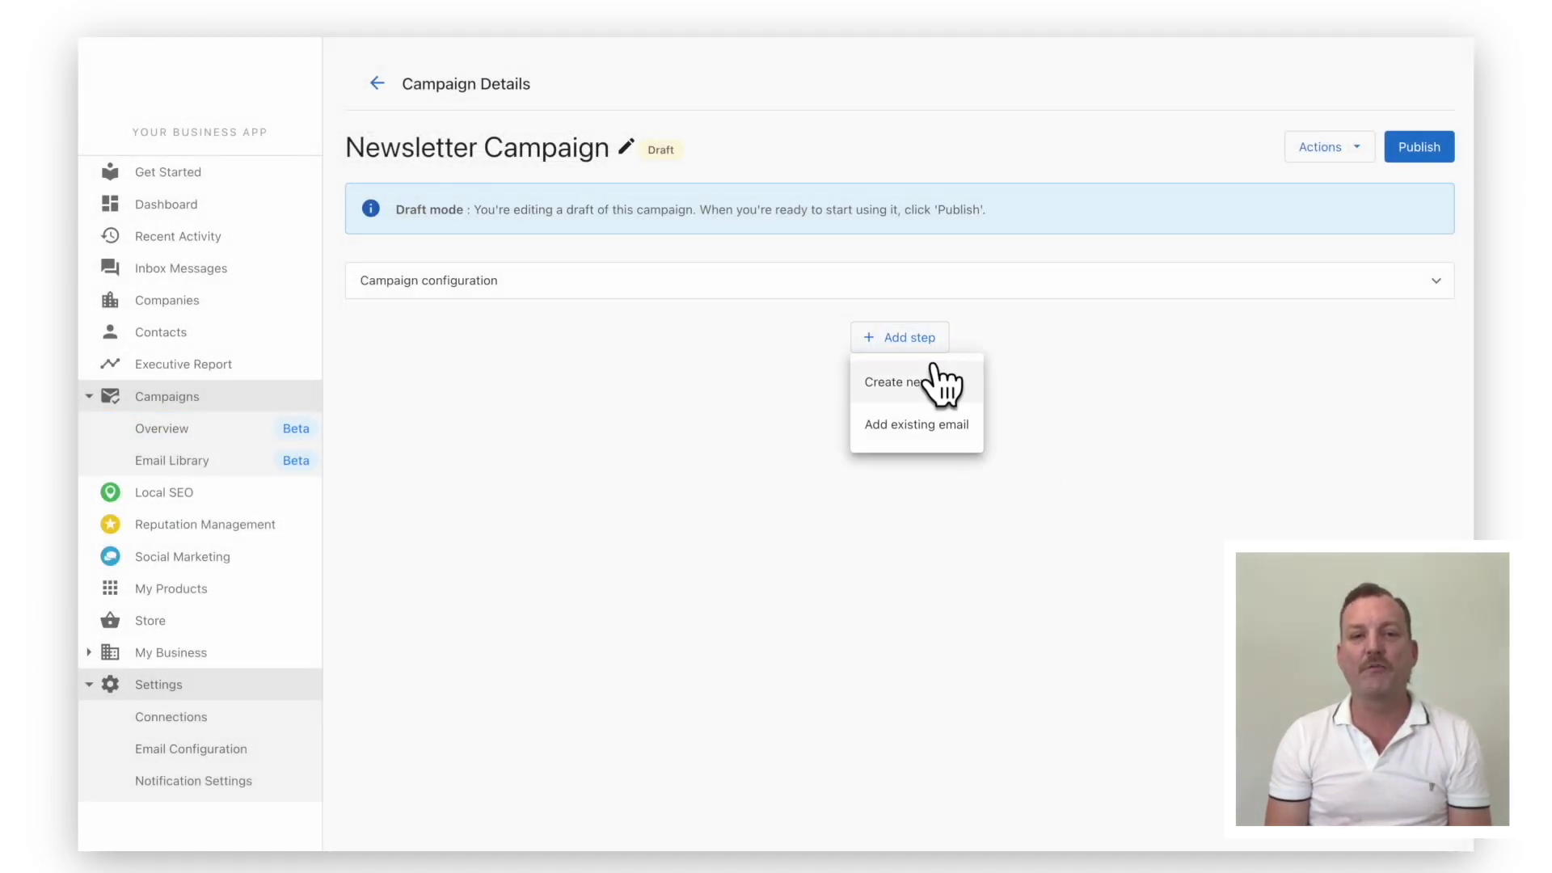
pyautogui.click(916, 424)
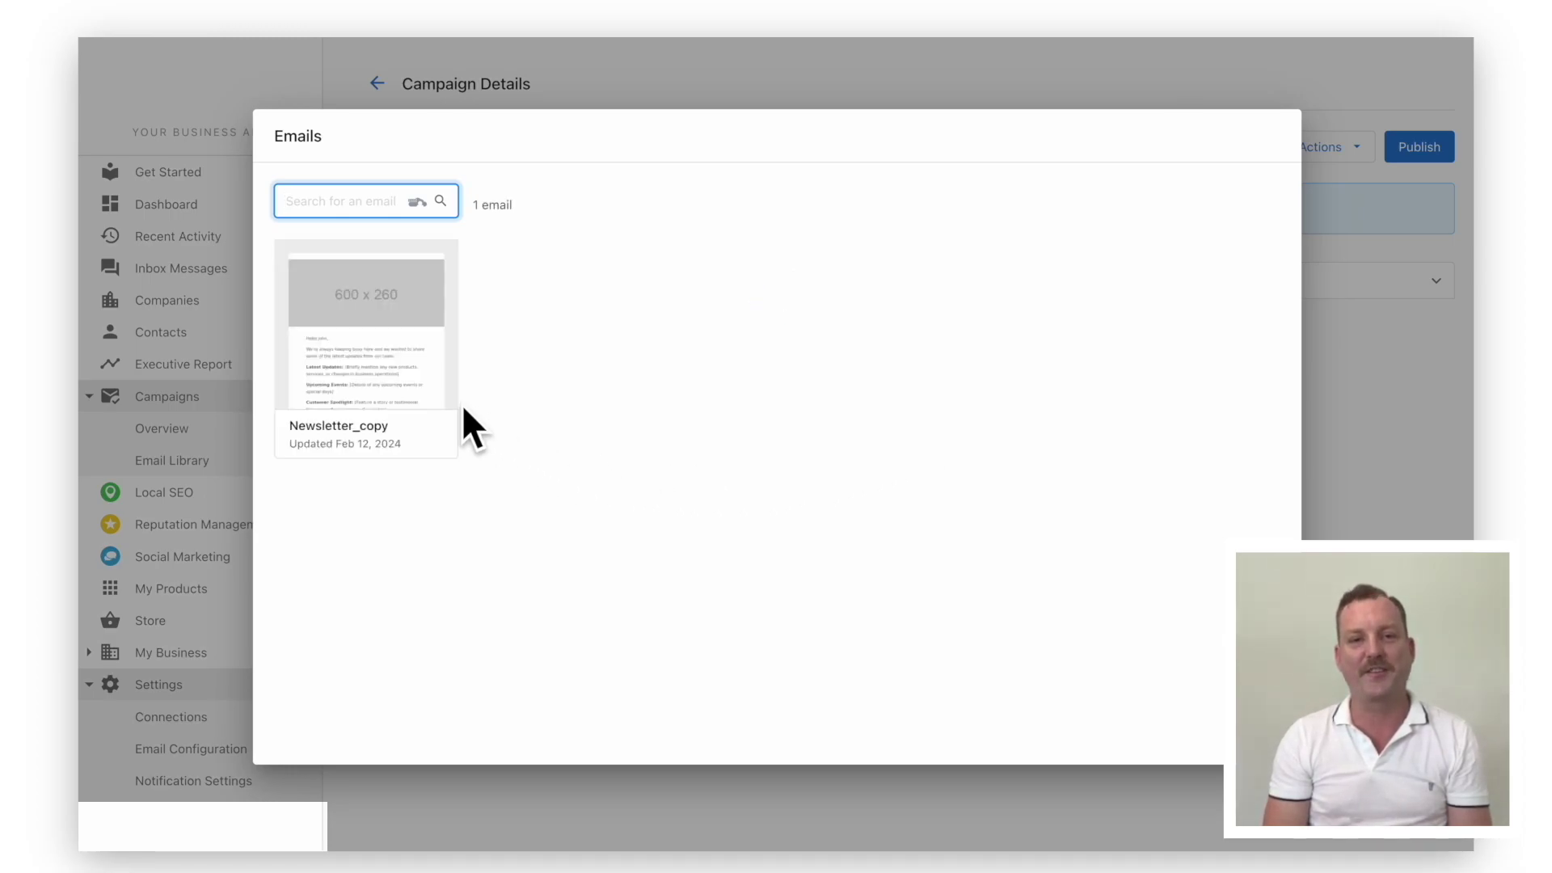
pyautogui.click(403, 387)
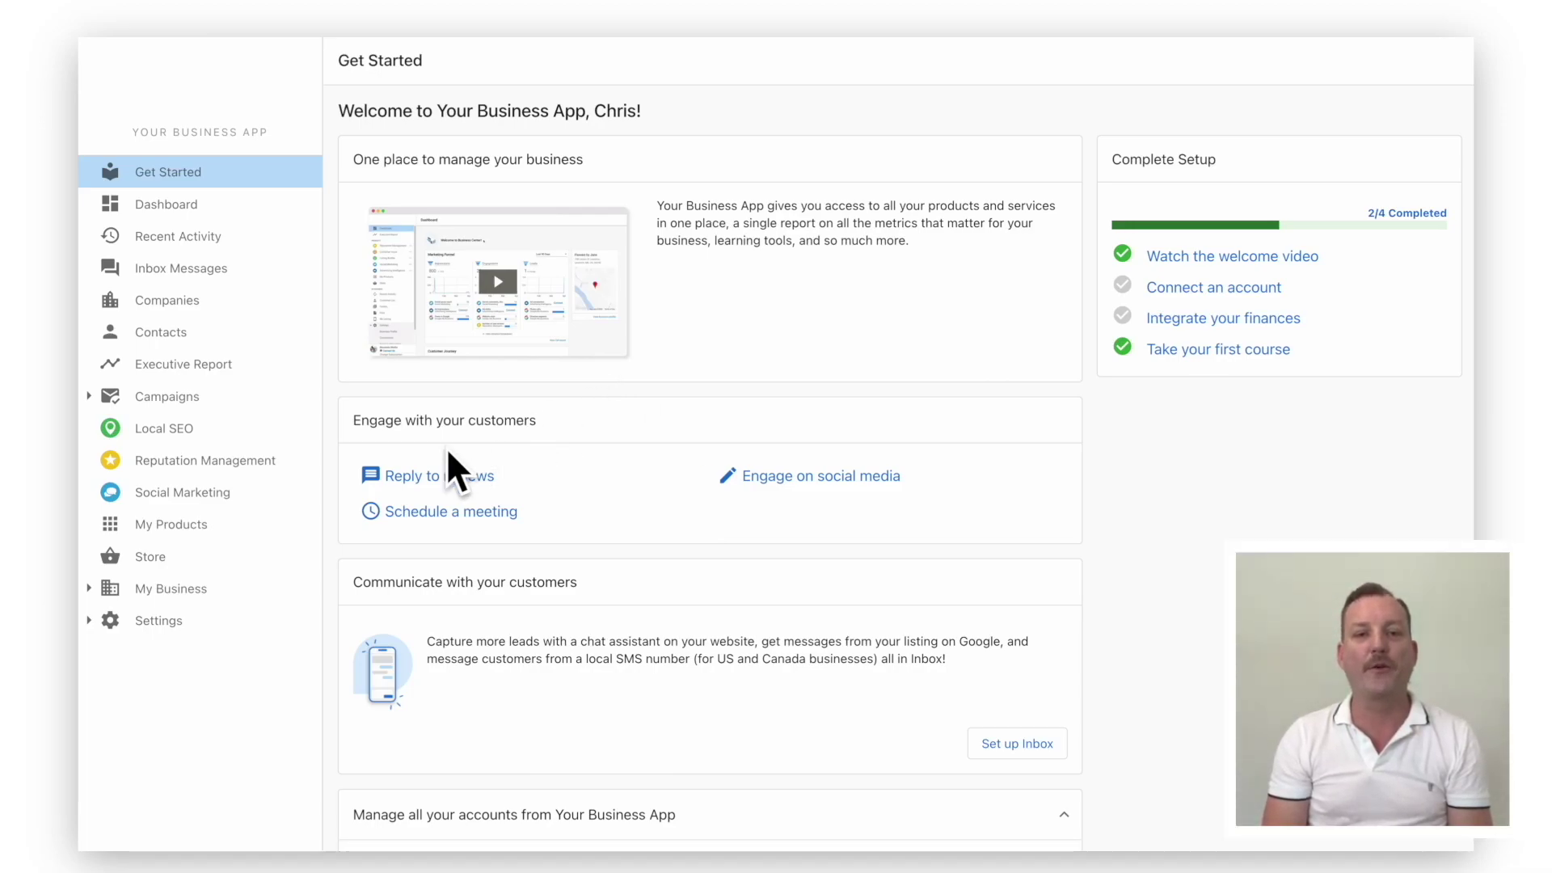
# Add retail store, book store and coffee shop as tracked Local SEO keywords
pyautogui.click(182, 429)
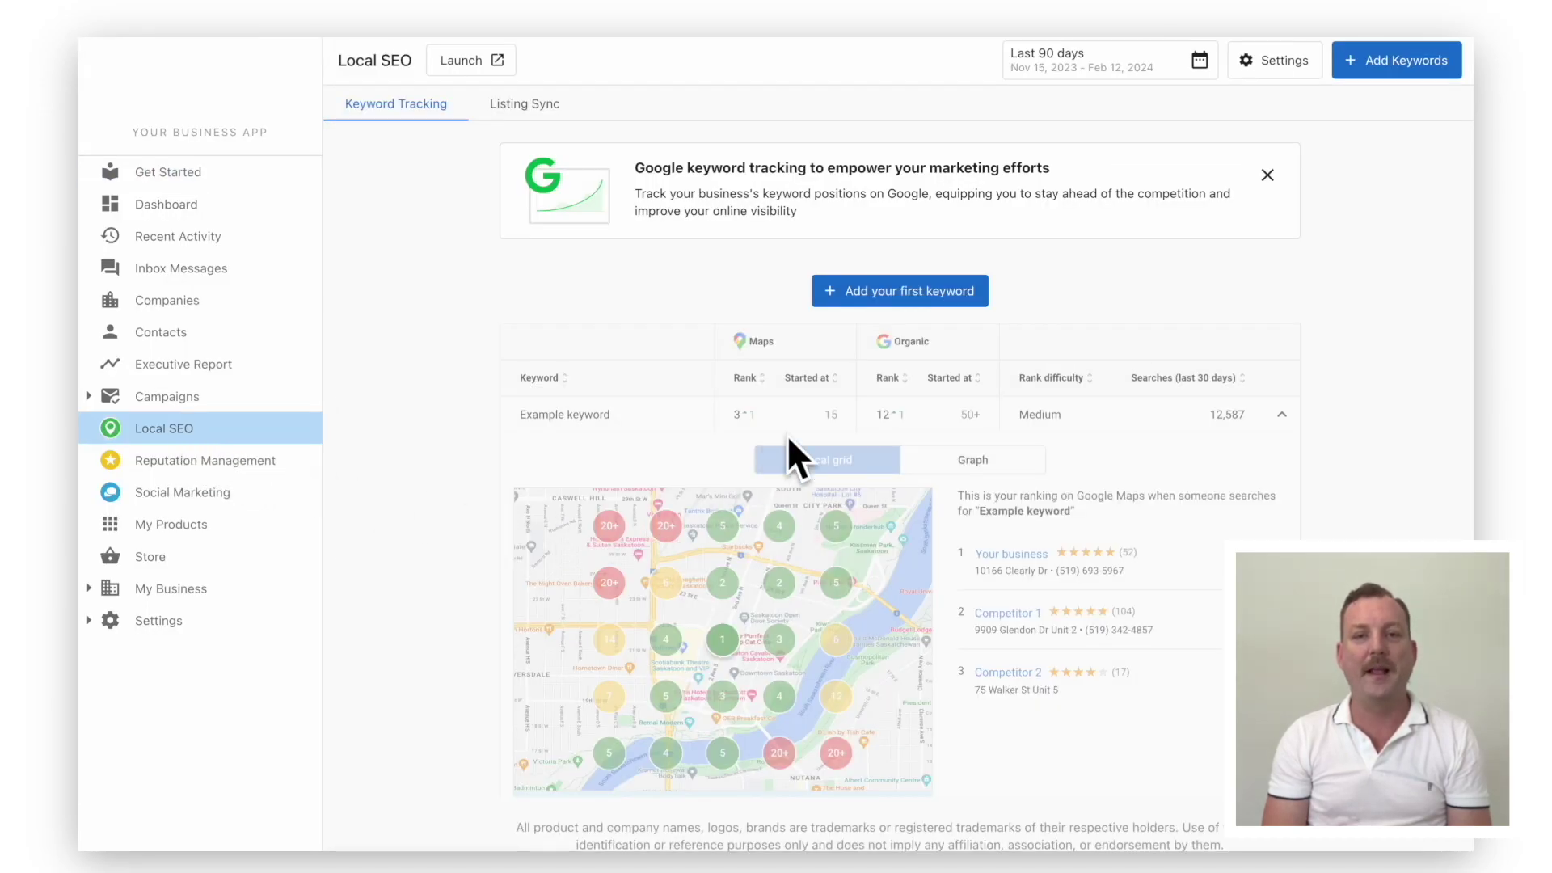
pyautogui.click(915, 297)
pyautogui.write('retail store')
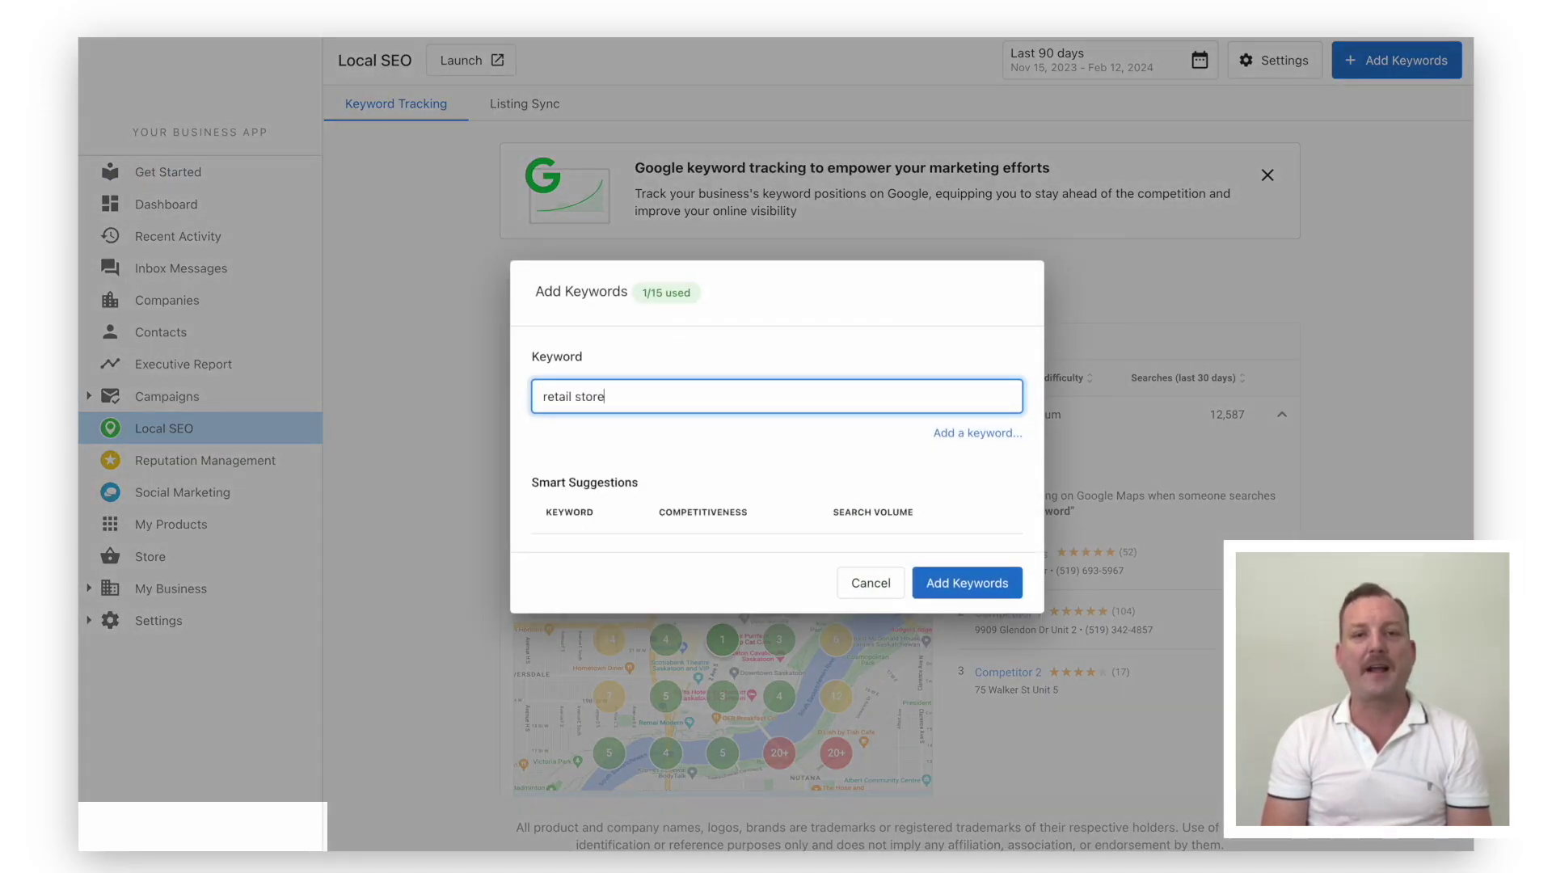
pyautogui.press('Return')
pyautogui.write('book store')
pyautogui.press('Return')
pyautogui.write('coffee shop')
pyautogui.press('Return')
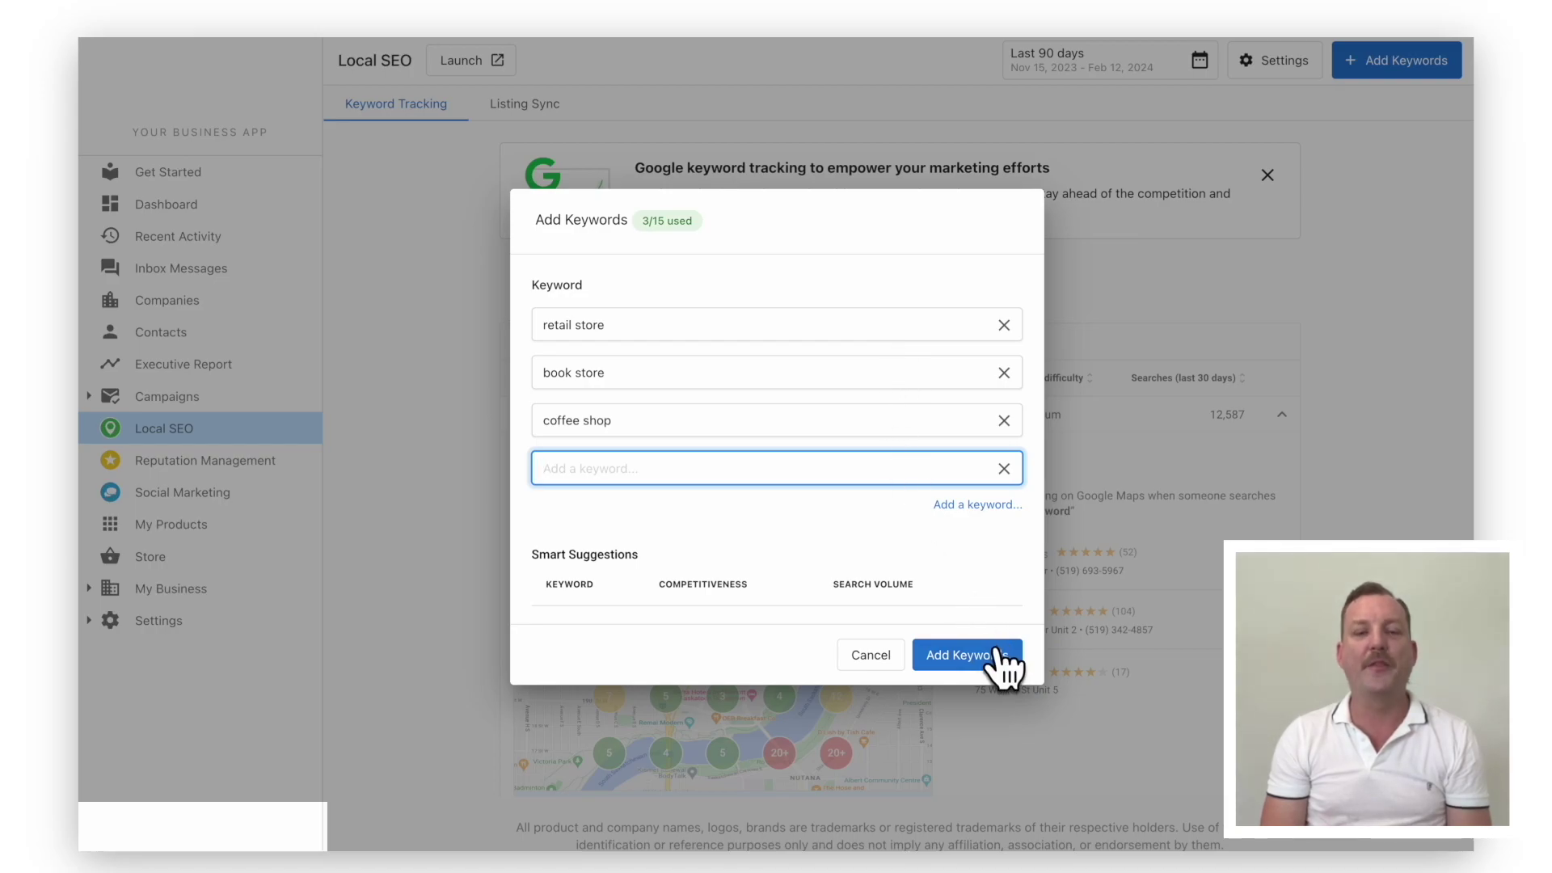
pyautogui.click(966, 632)
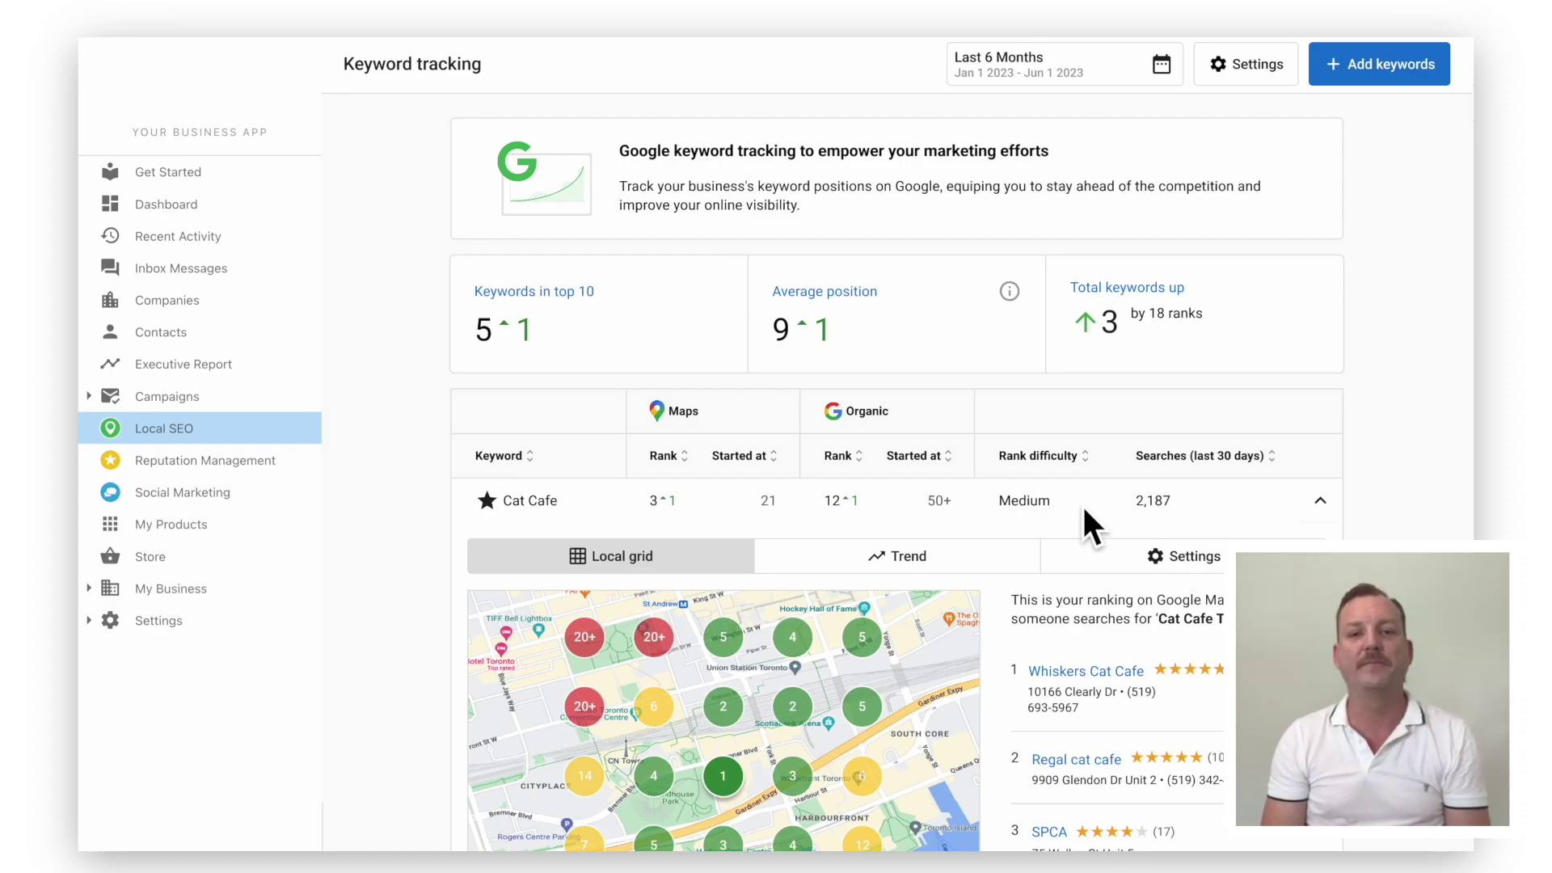
pyautogui.click(1375, 66)
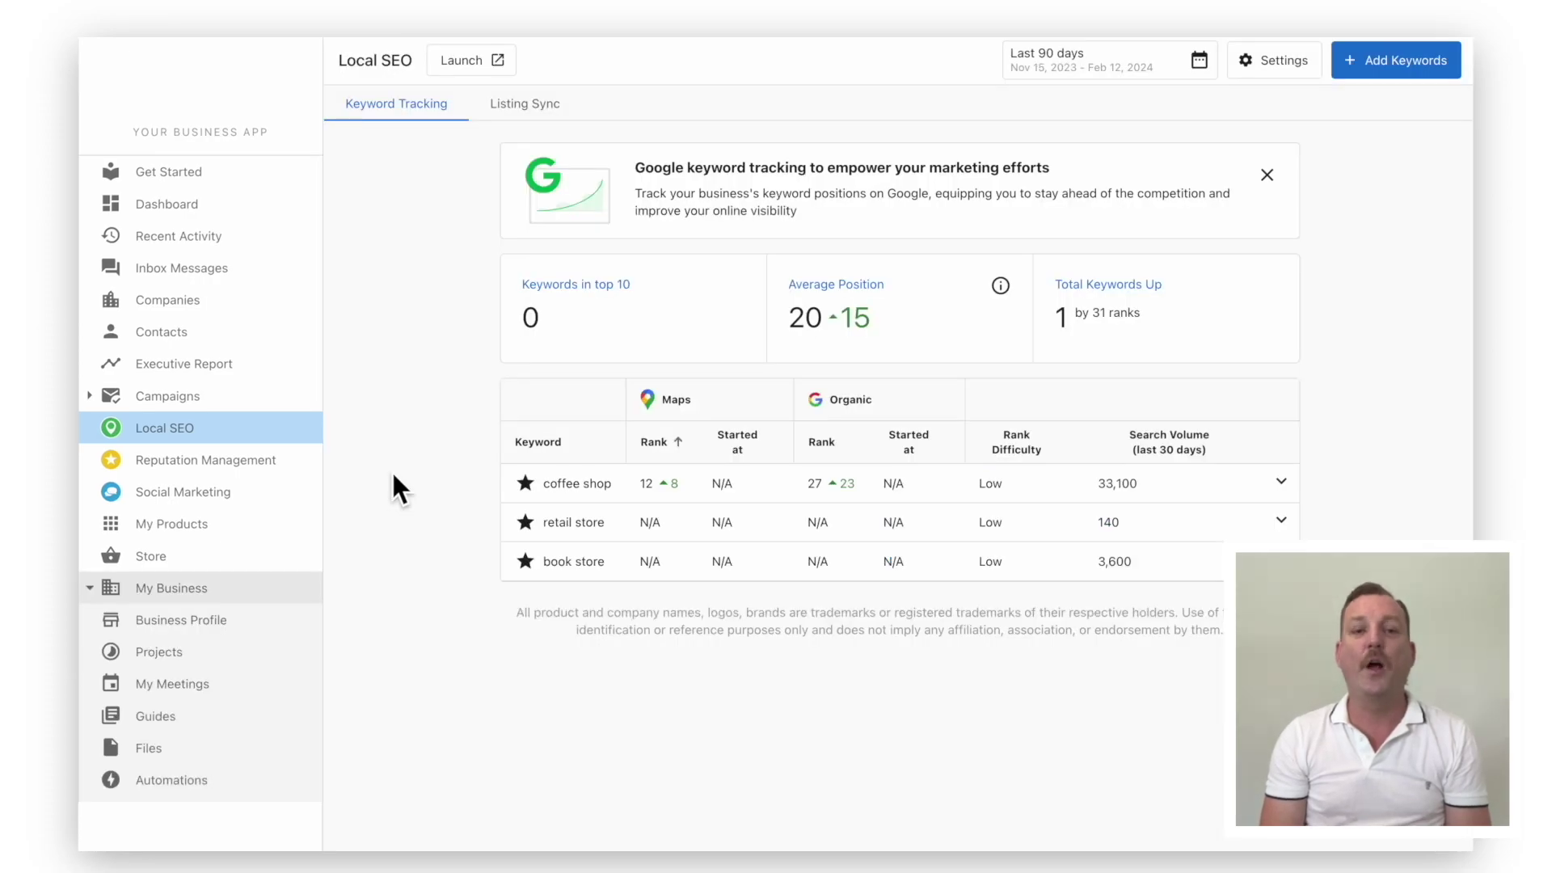
# Check the Listing Sync score, the Google listing mismatch details and the business opening hours
pyautogui.click(509, 107)
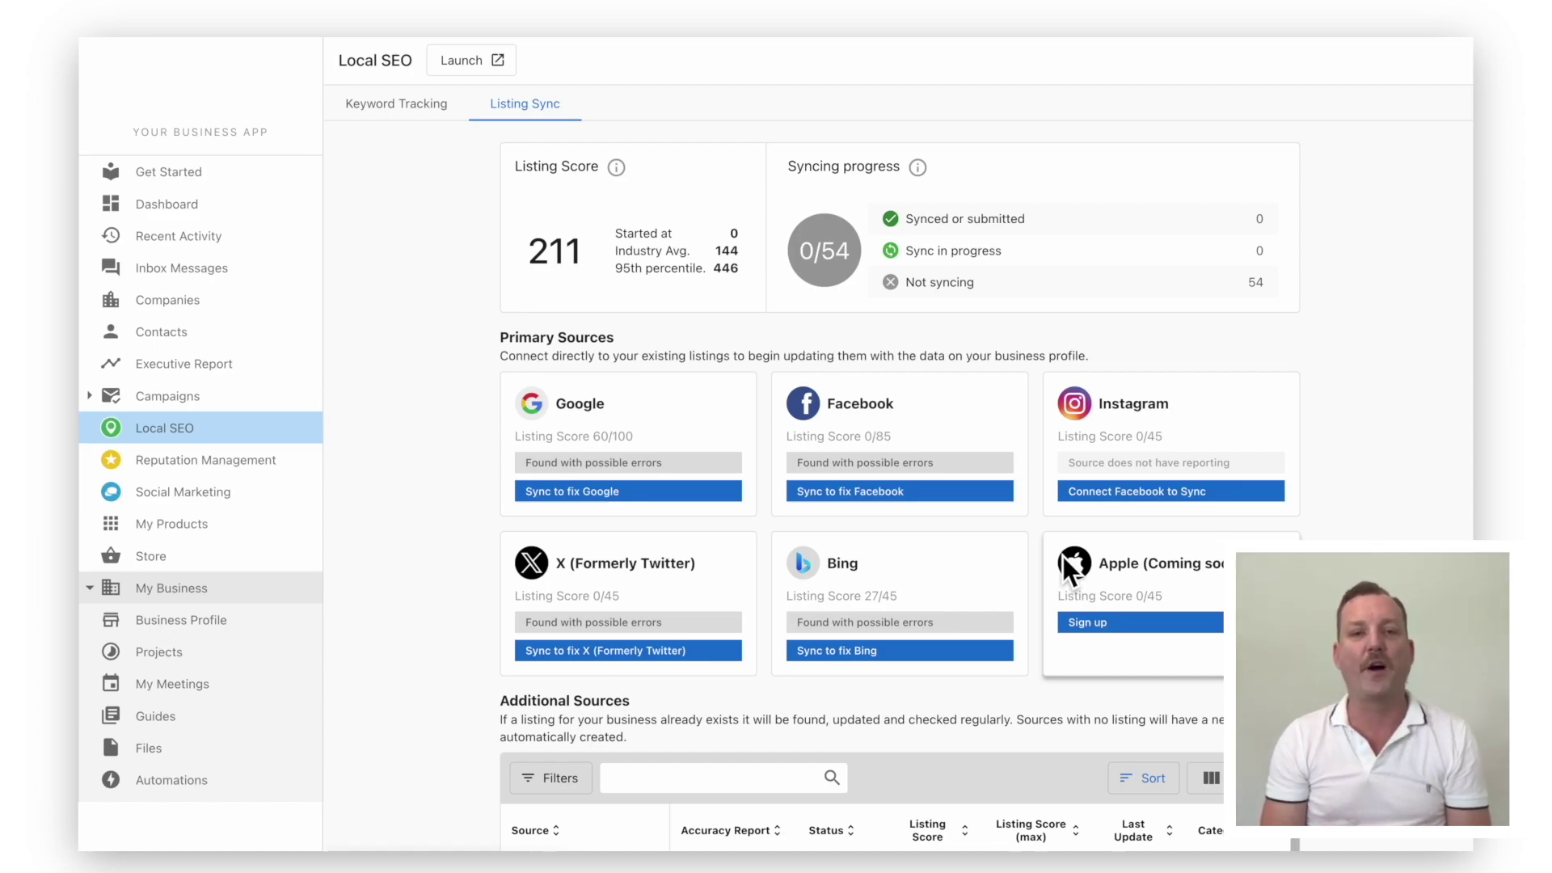
pyautogui.click(594, 496)
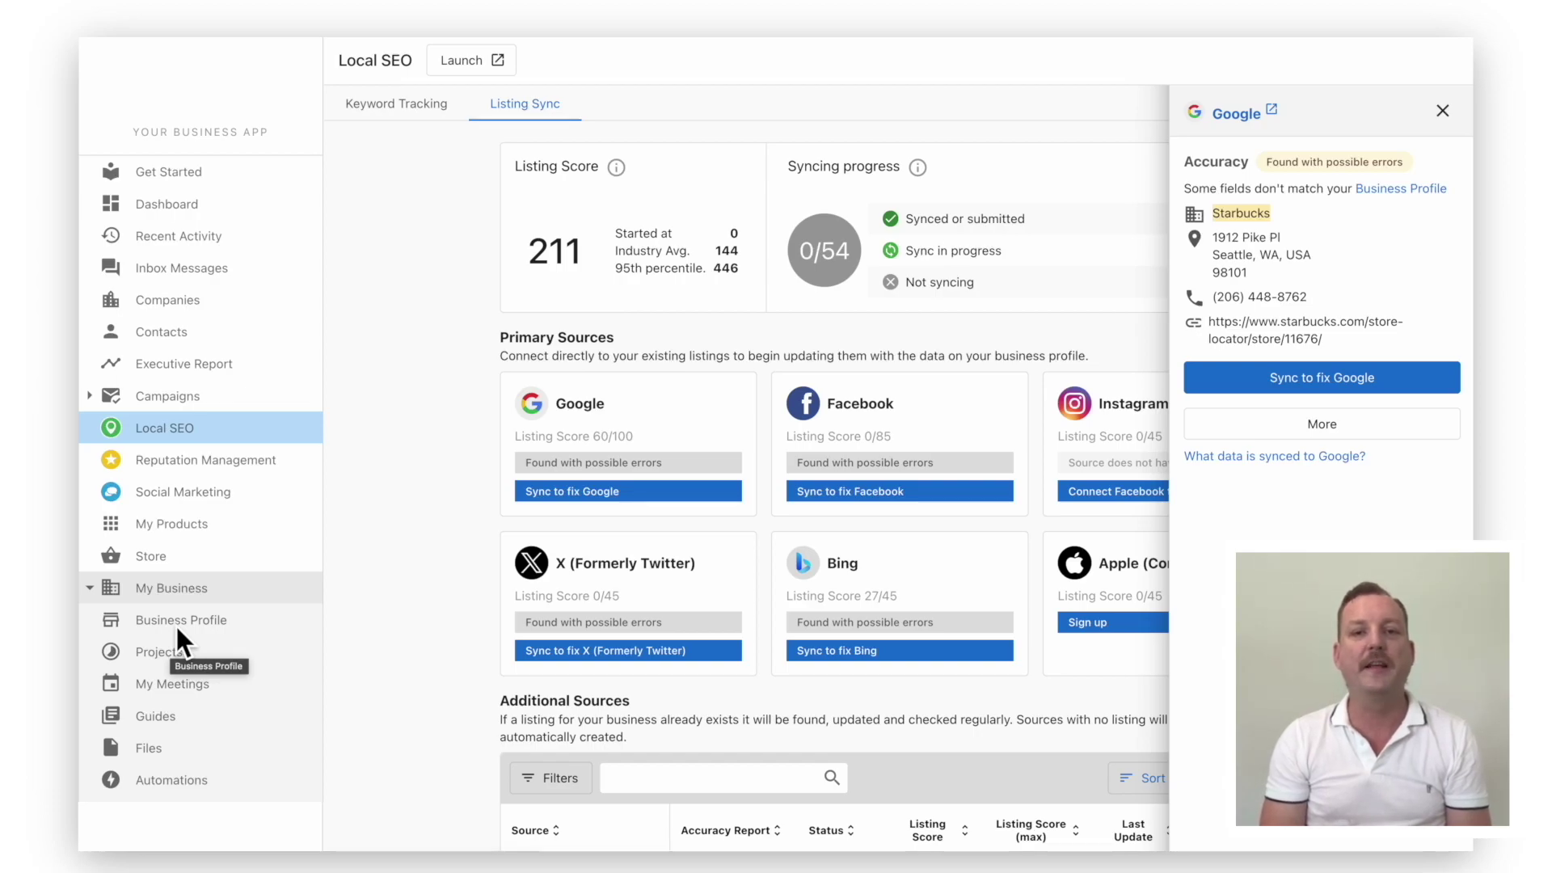
pyautogui.click(175, 624)
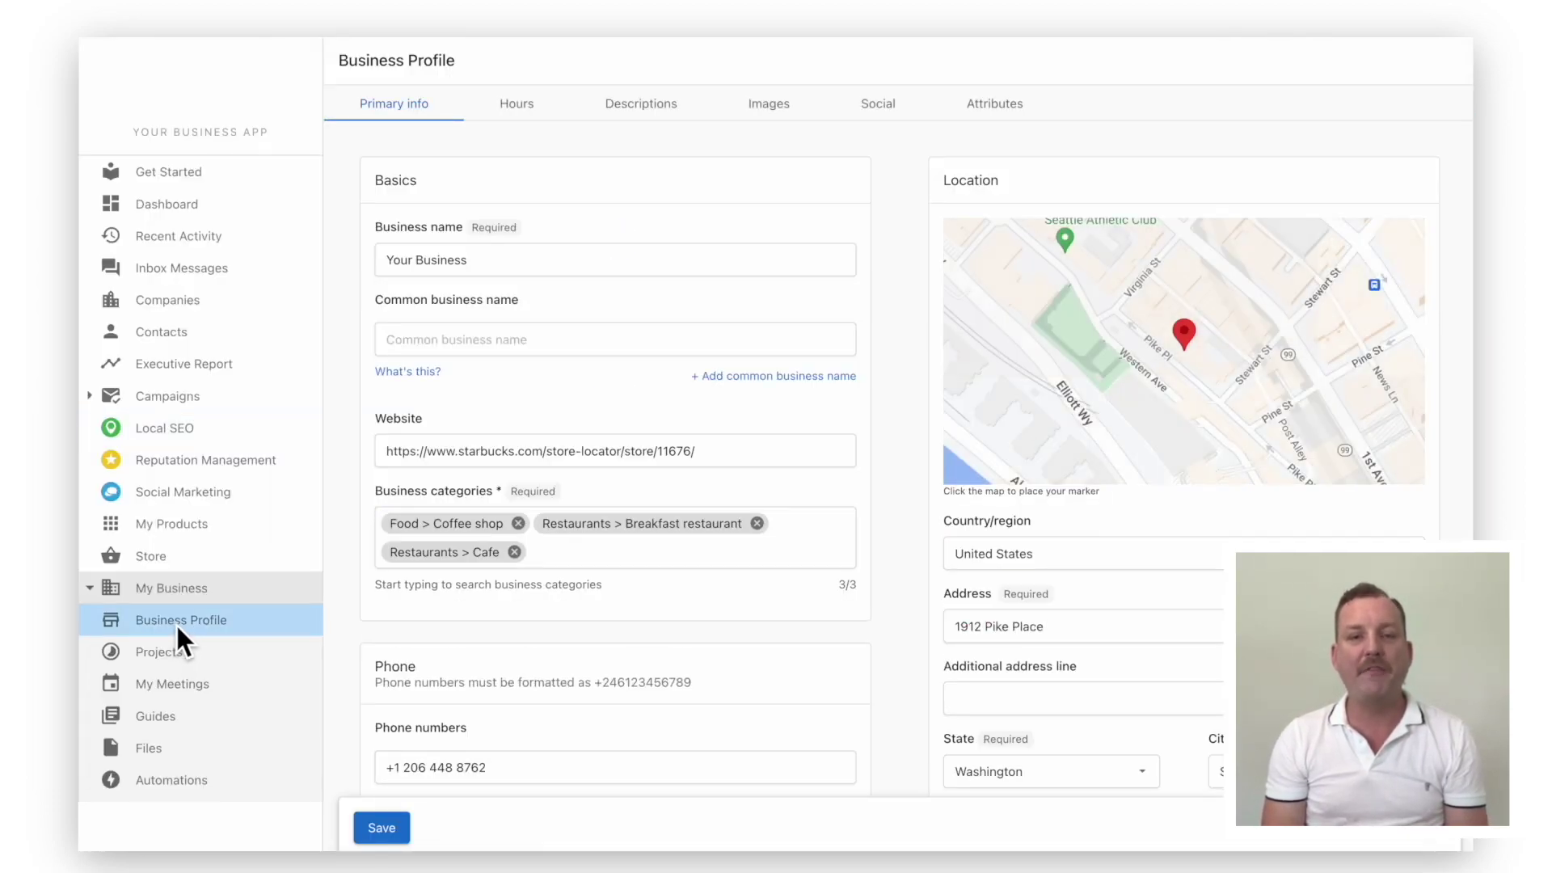
pyautogui.click(512, 111)
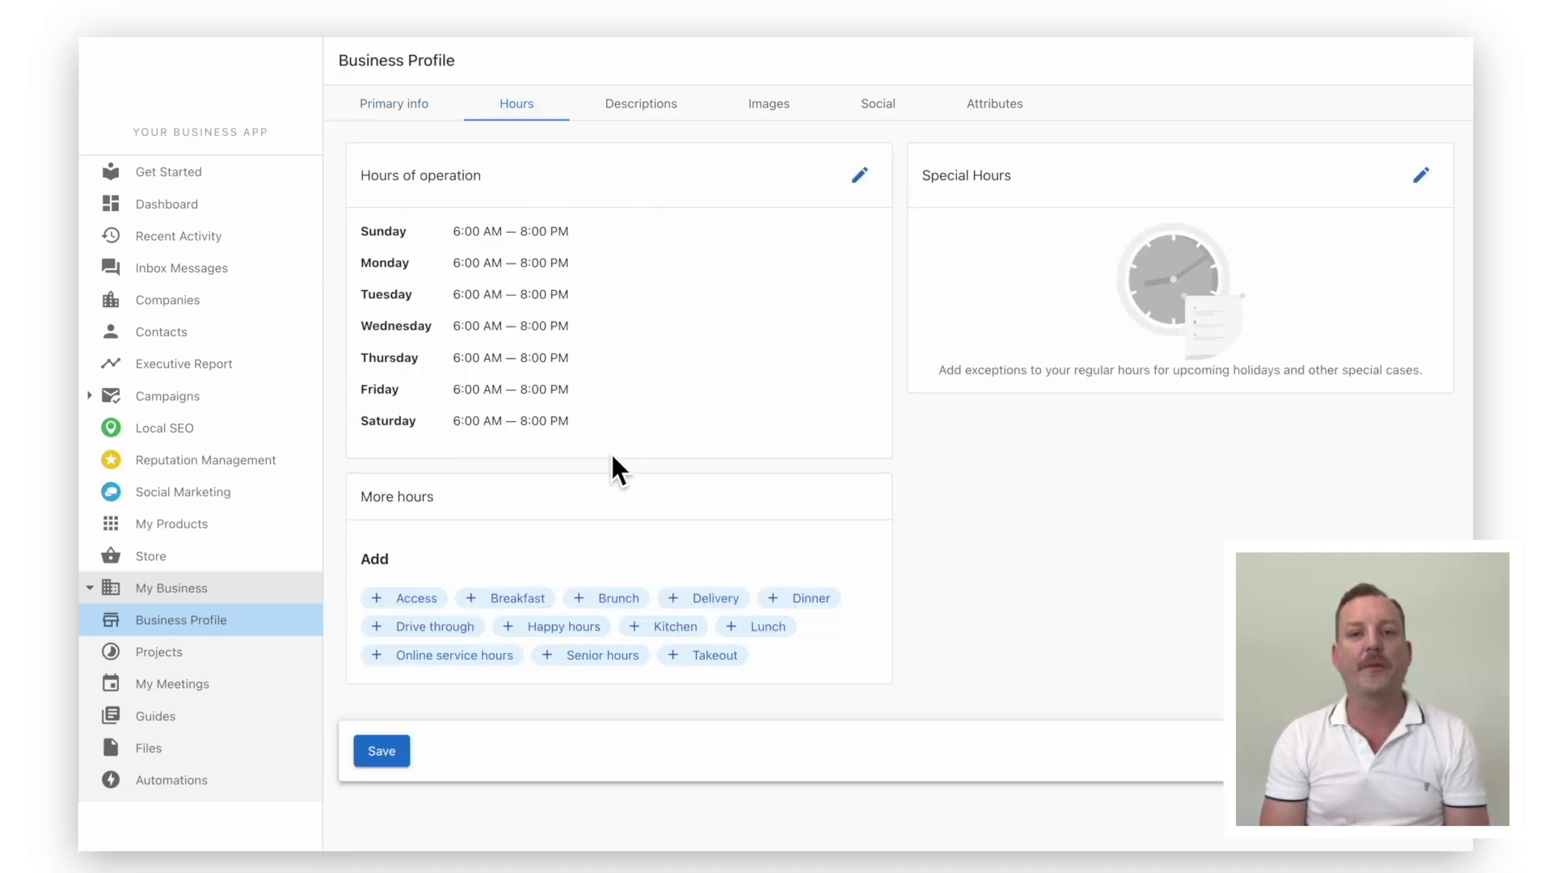
# Return to the Local SEO Listing Sync overview
pyautogui.click(241, 431)
pyautogui.click(526, 102)
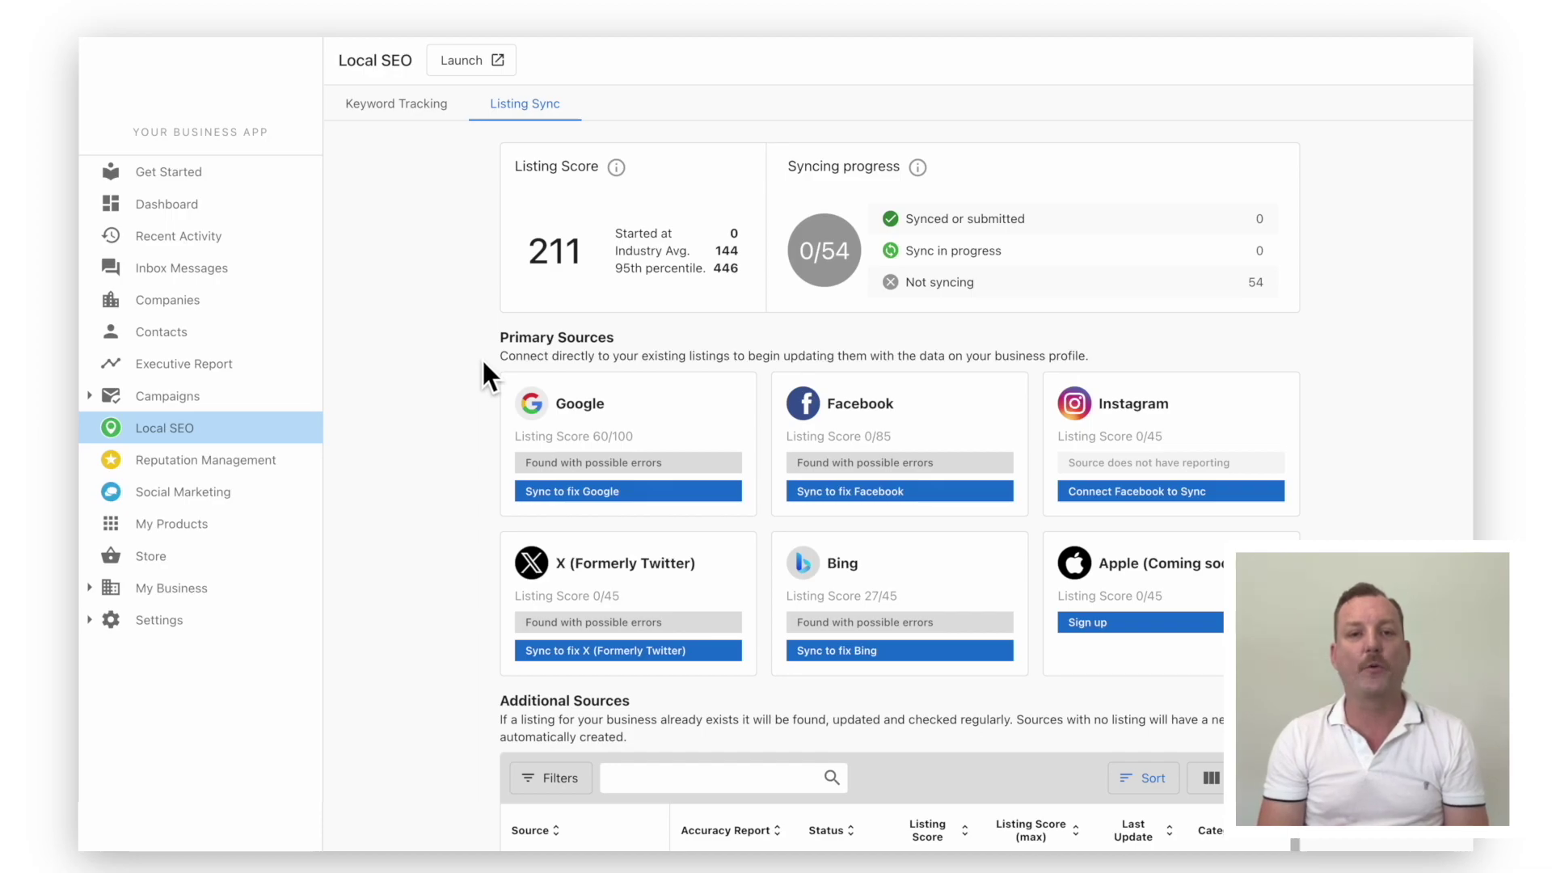
pyautogui.click(256, 462)
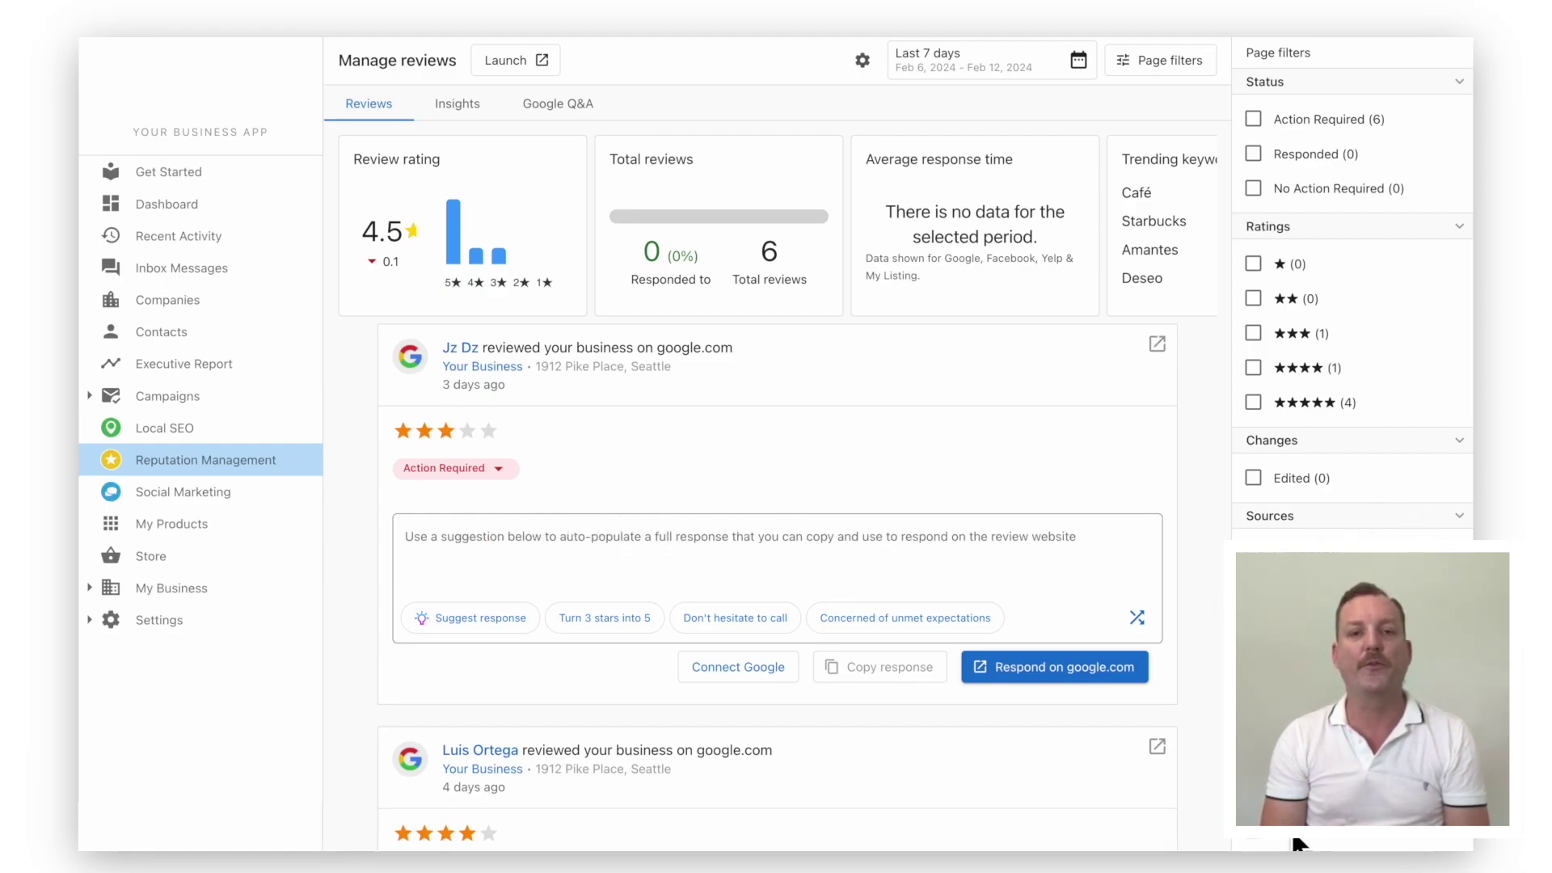
# Generate AI replies for the three-star Google review and the five-star long-lines review
pyautogui.click(497, 617)
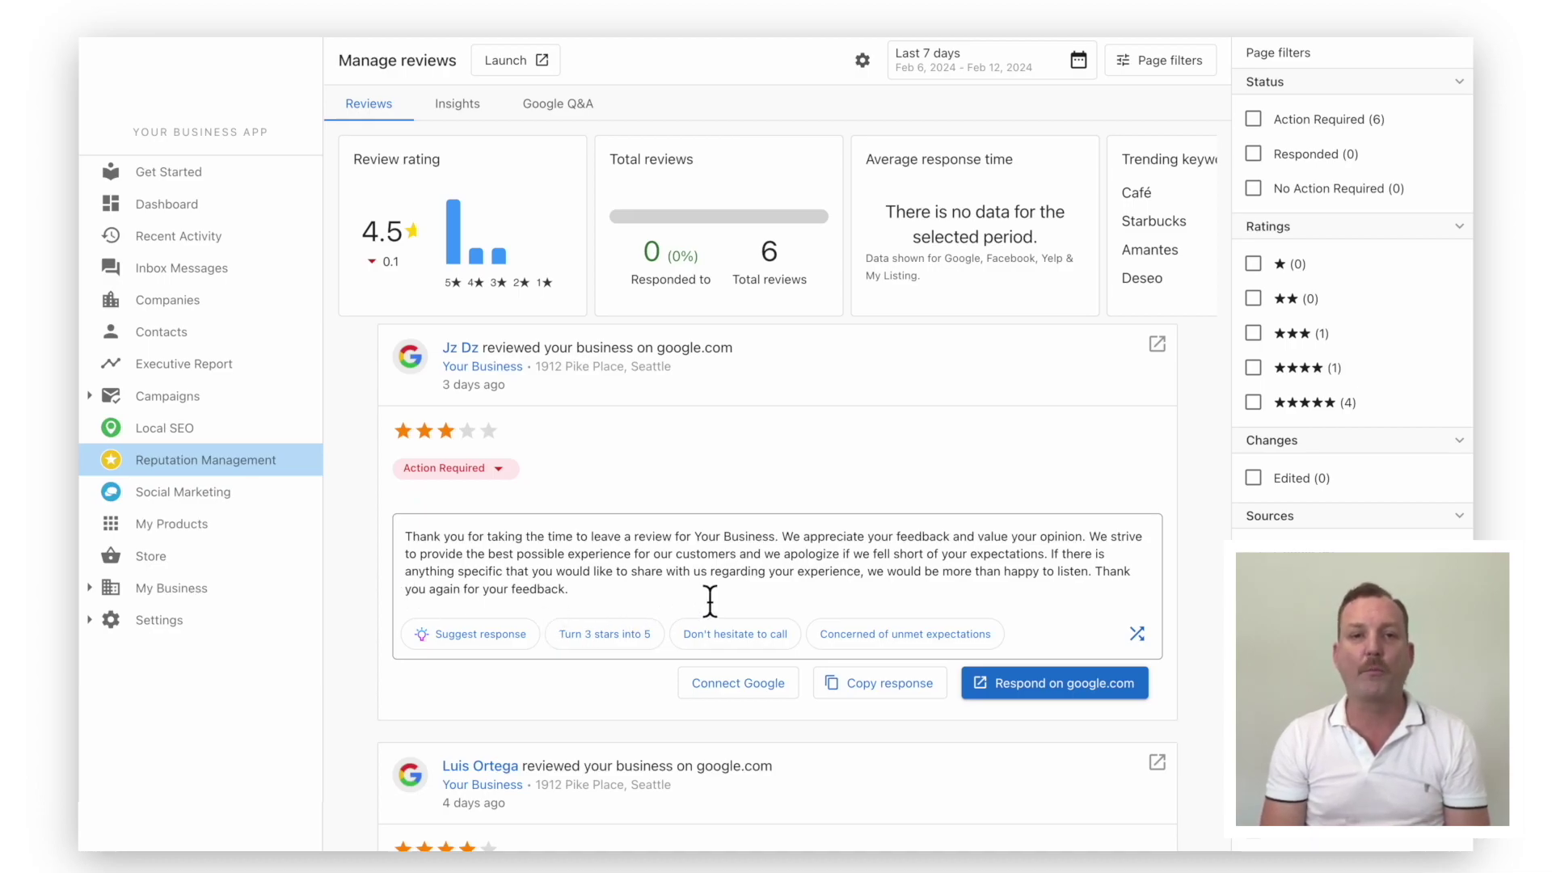
pyautogui.scroll(-5, 709, 601)
pyautogui.scroll(-5, 710, 600)
pyautogui.scroll(-5, 710, 600)
pyautogui.scroll(-5, 710, 601)
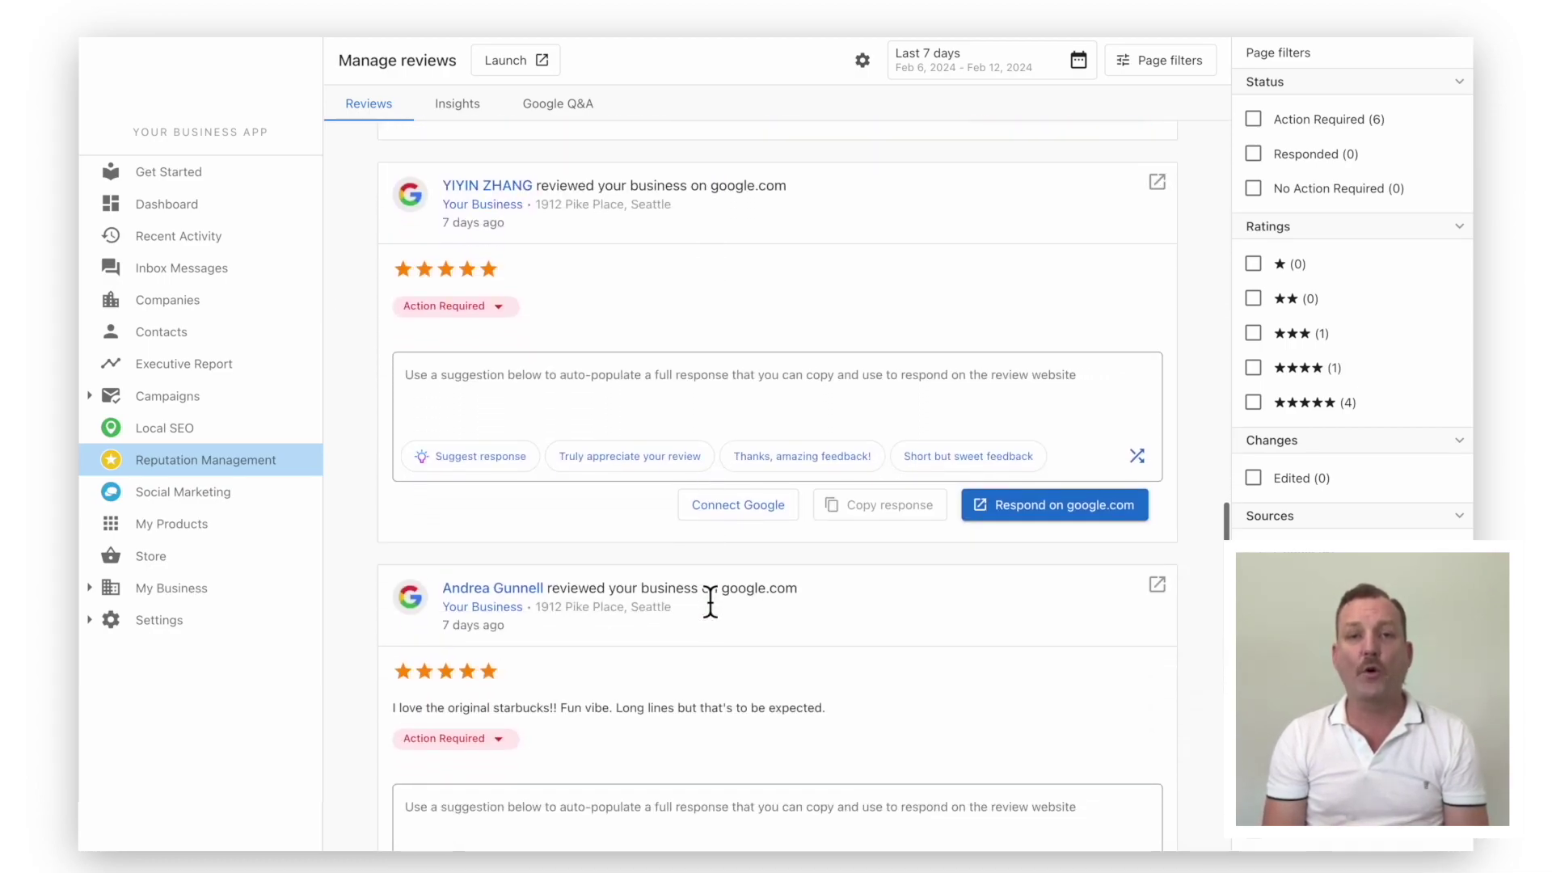
pyautogui.scroll(-2, 710, 601)
pyautogui.scroll(-3, 709, 601)
pyautogui.scroll(-2, 709, 600)
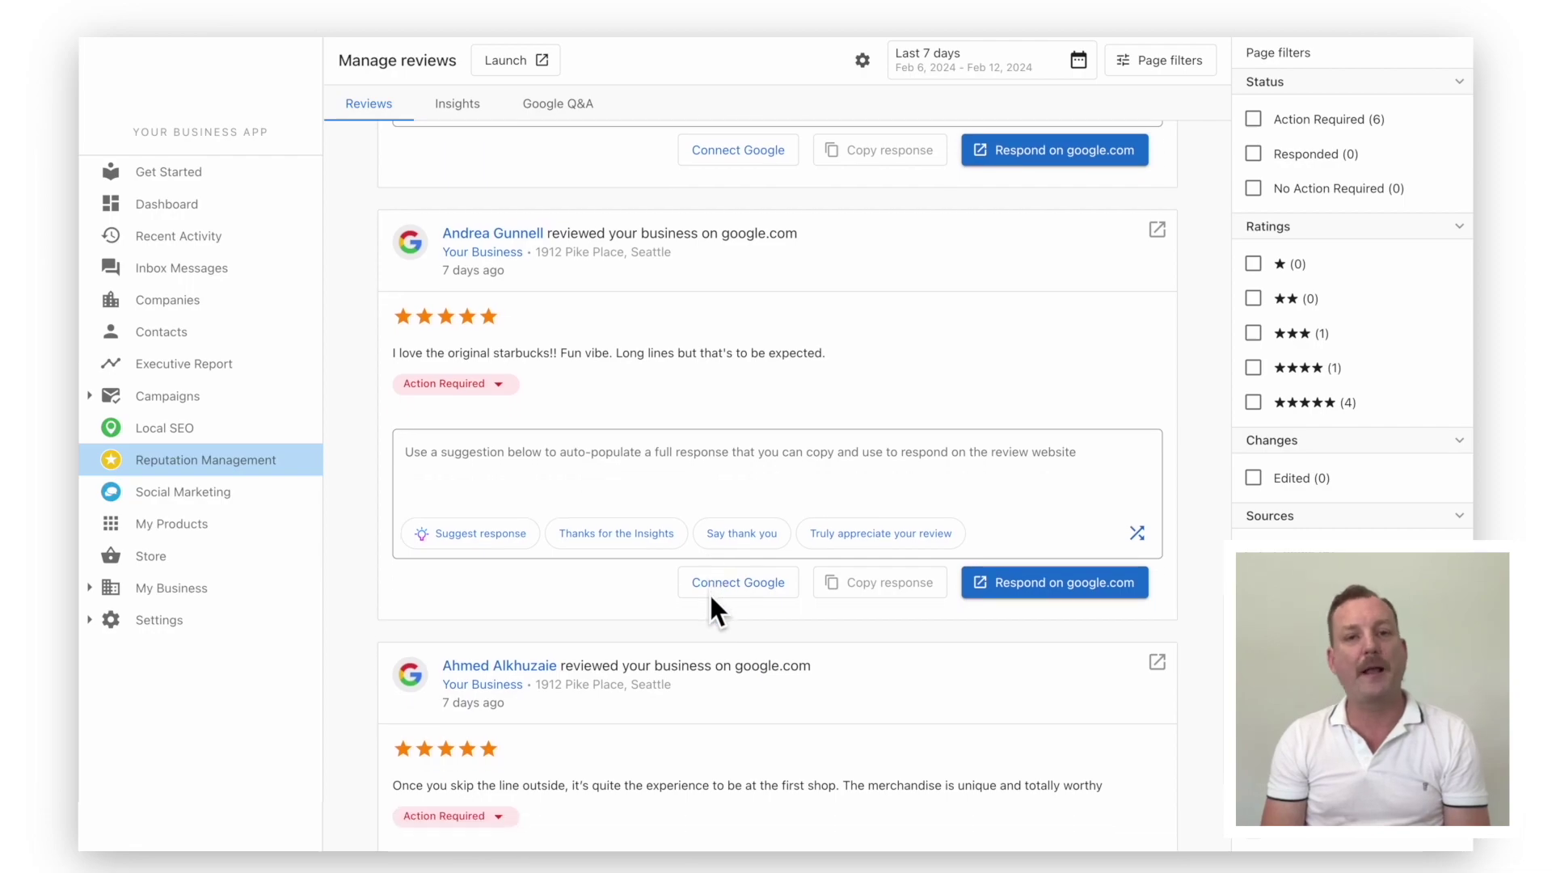
pyautogui.click(480, 532)
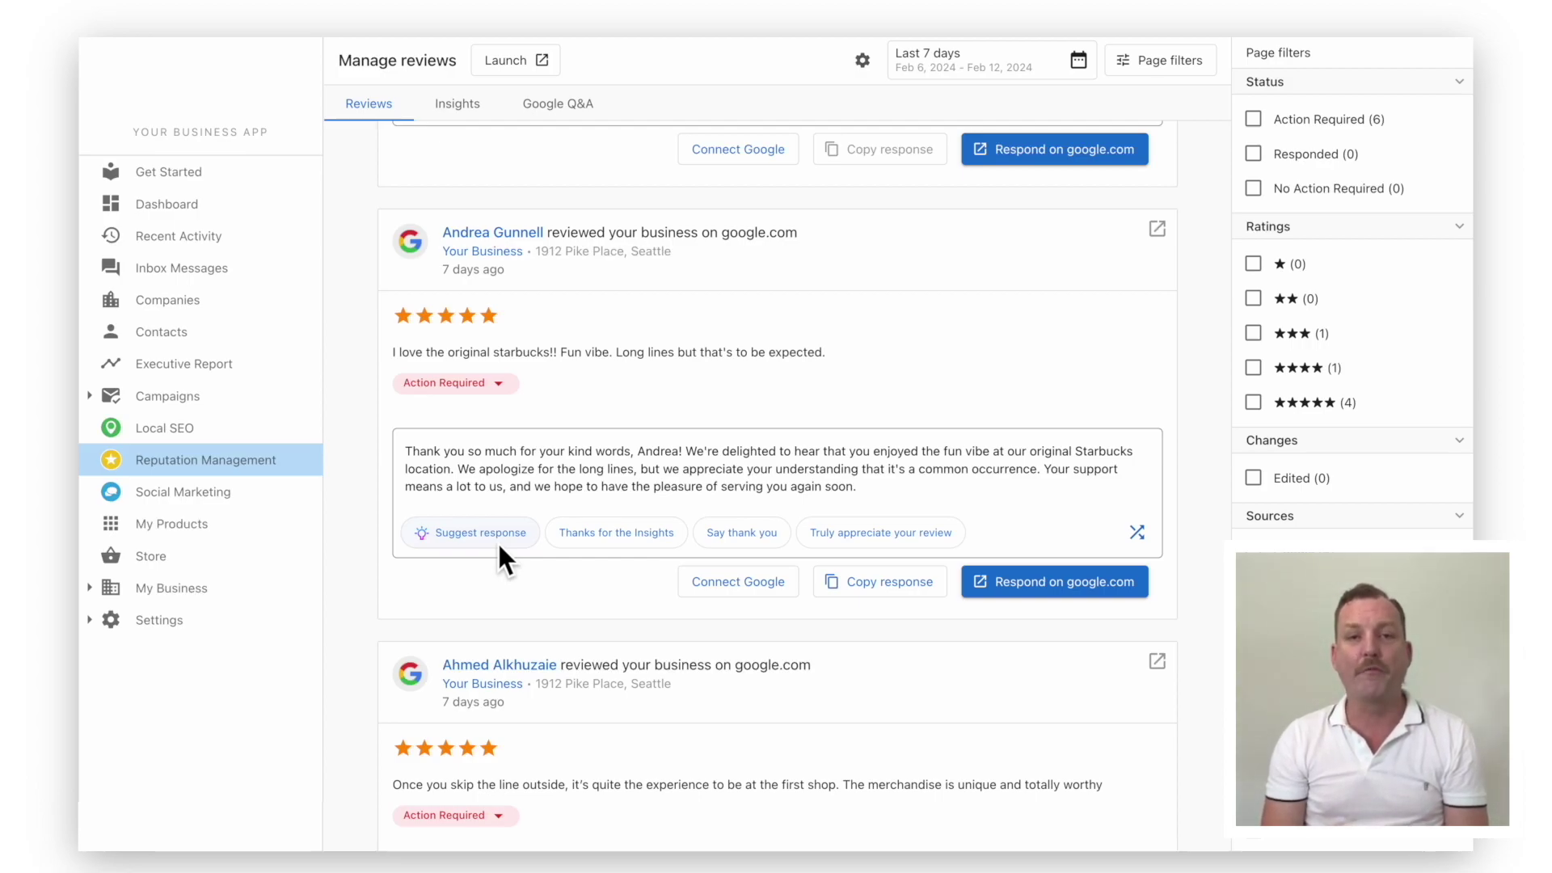
pyautogui.click(516, 60)
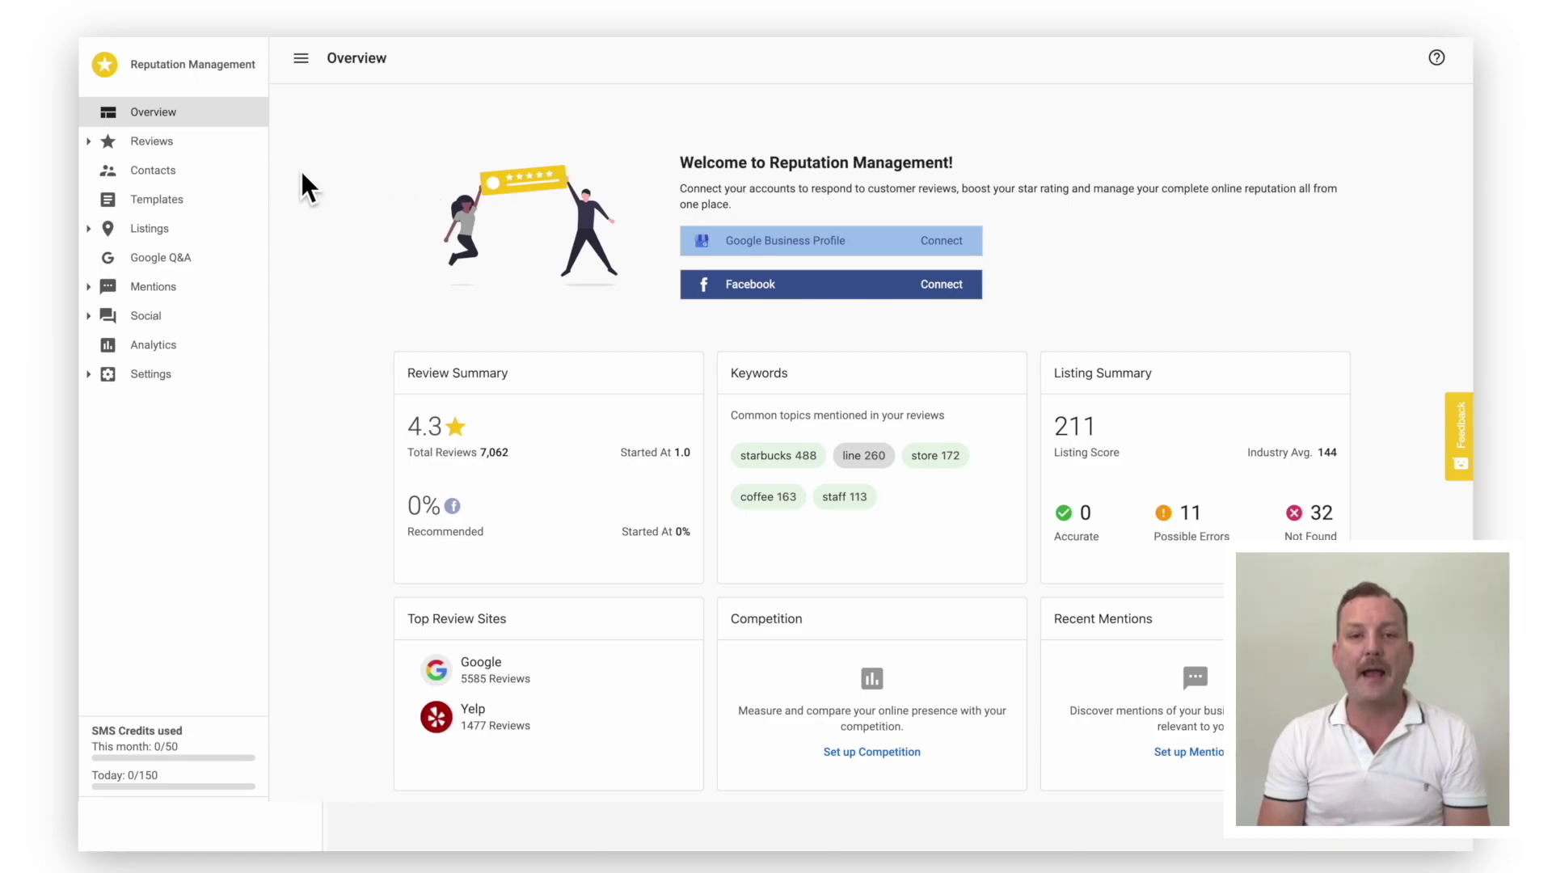
# Open the Request Review form from the Reviews section of the sidebar
pyautogui.click(227, 144)
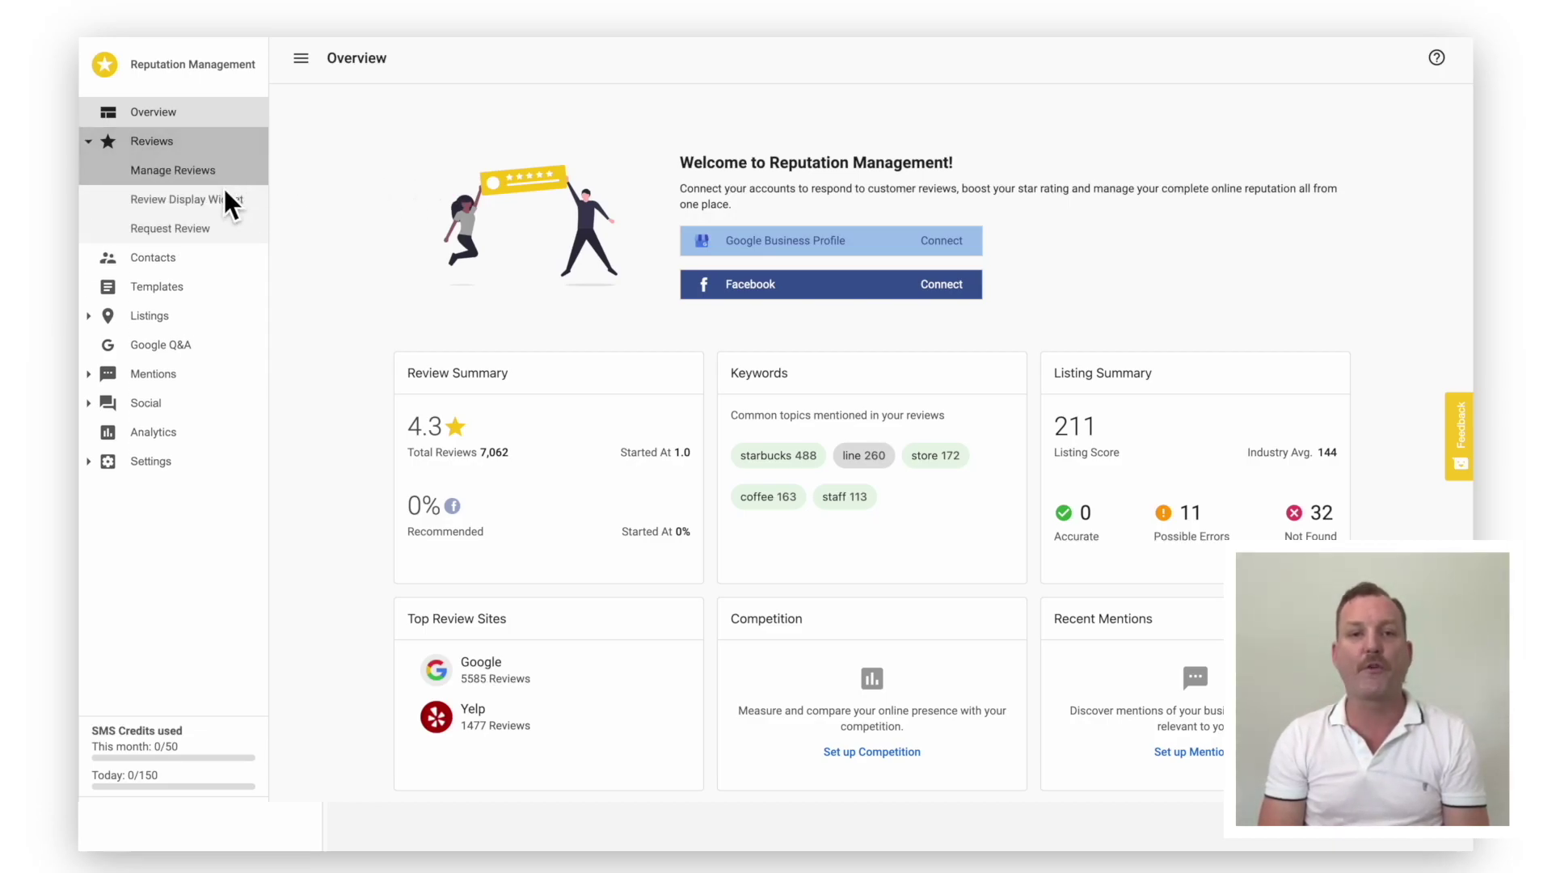
pyautogui.click(170, 229)
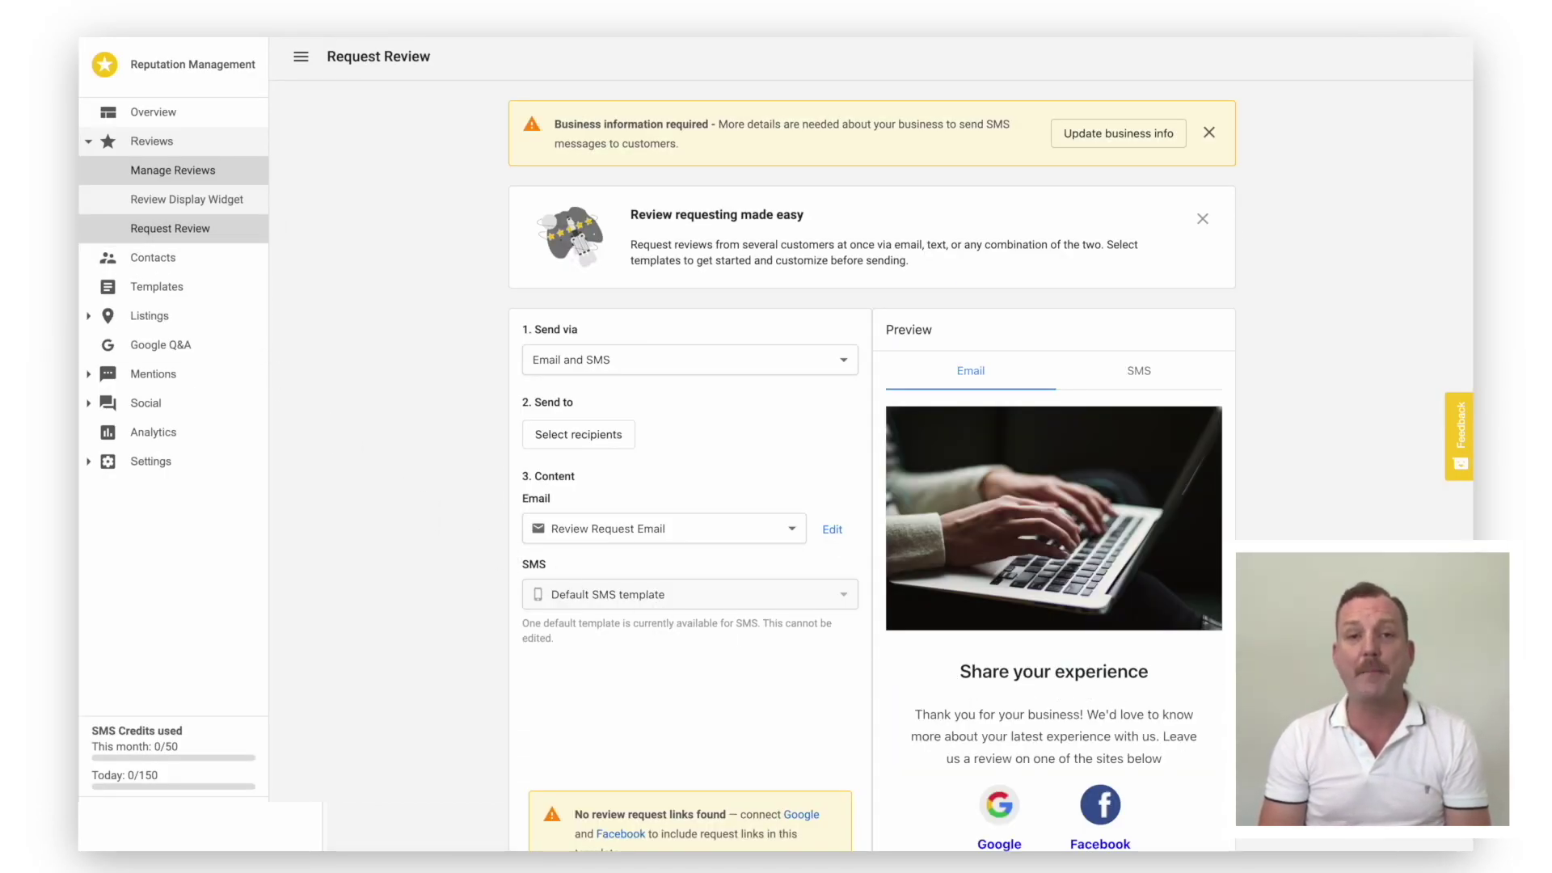
pyautogui.scroll(-2, 1172, 674)
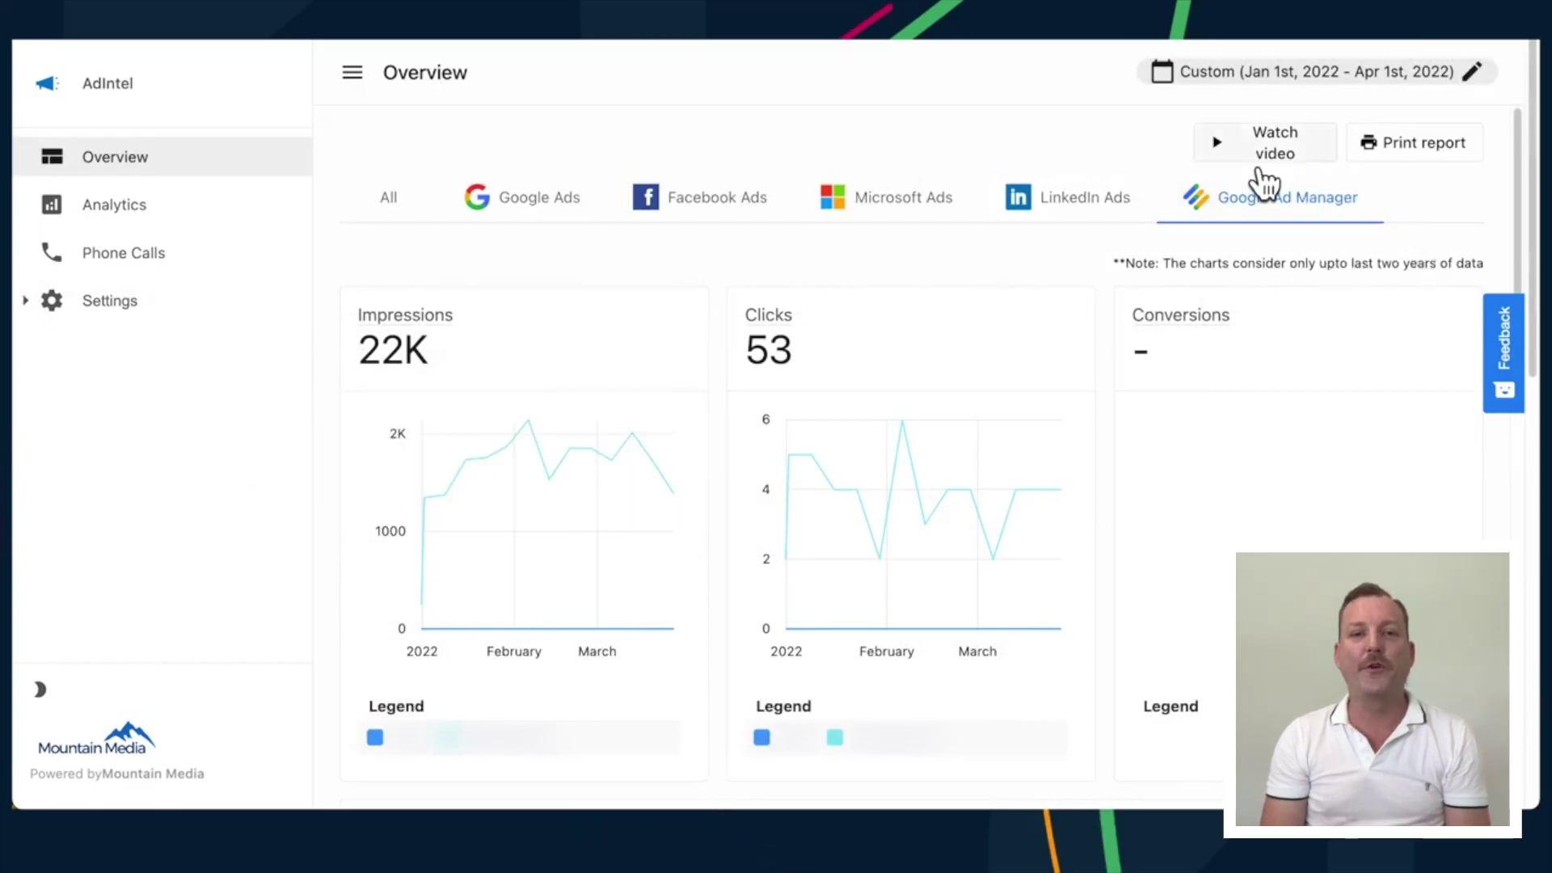
pyautogui.scroll(-5, 1088, 592)
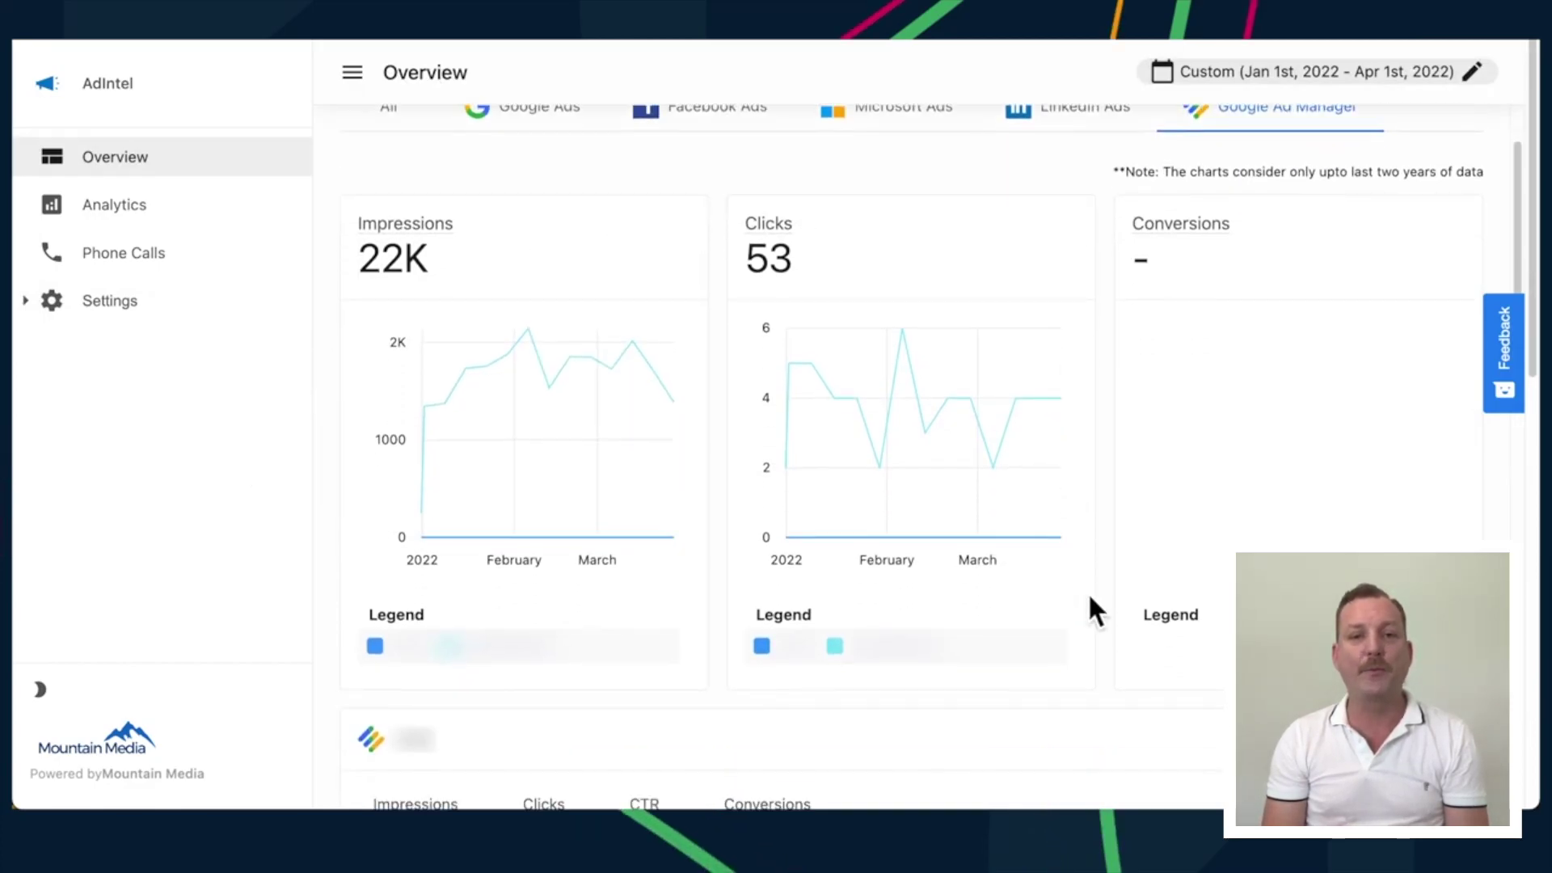
pyautogui.scroll(-5, 1087, 593)
pyautogui.scroll(-4, 1088, 592)
pyautogui.scroll(-4, 1088, 591)
pyautogui.scroll(-4, 1089, 595)
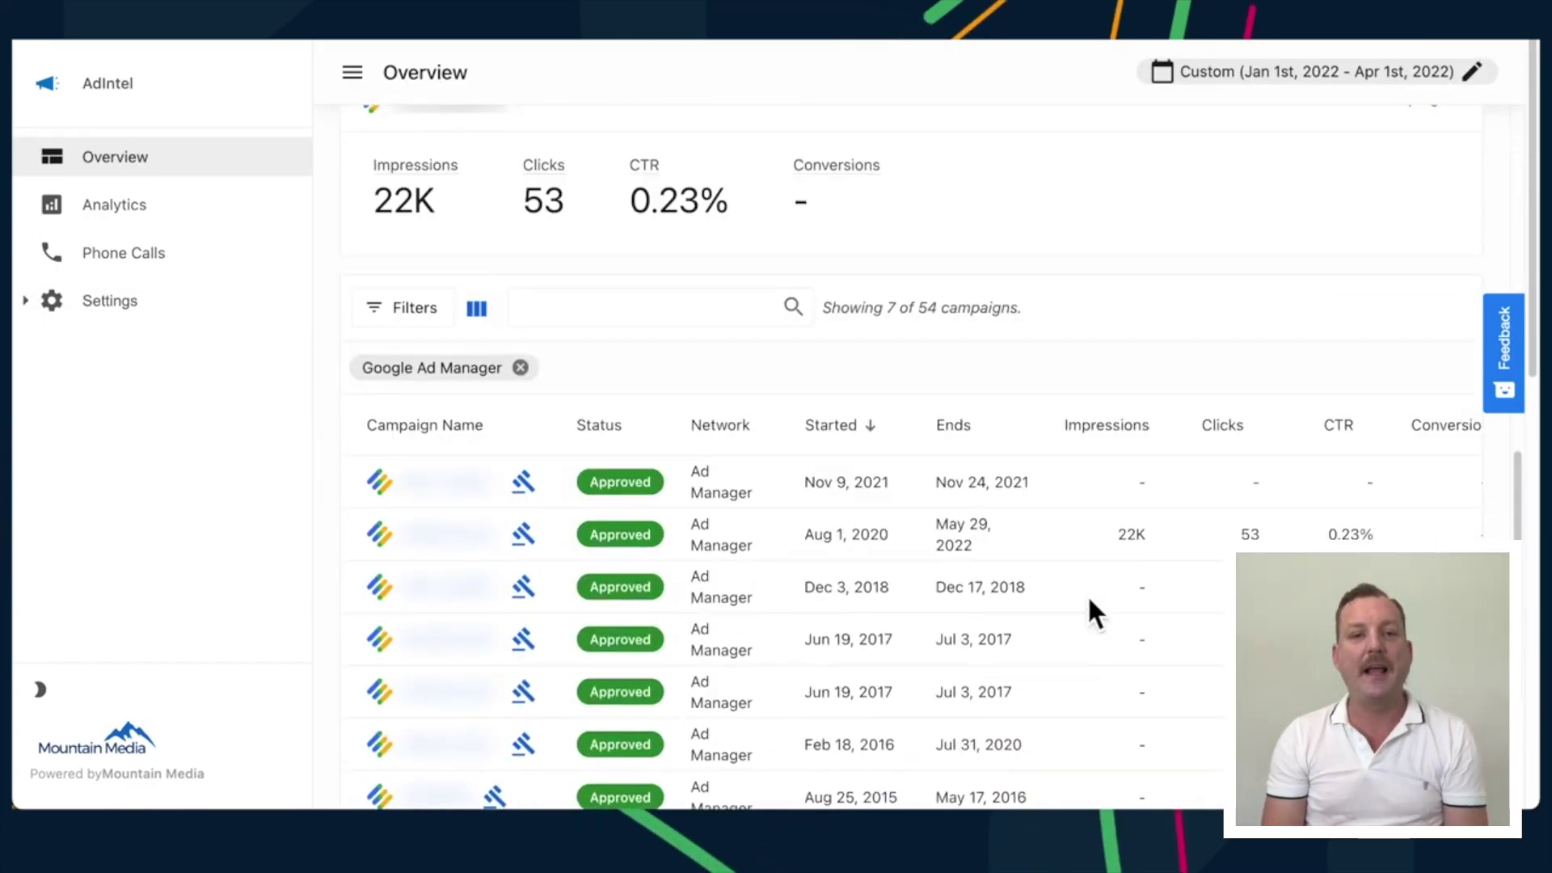
pyautogui.scroll(-4, 1089, 594)
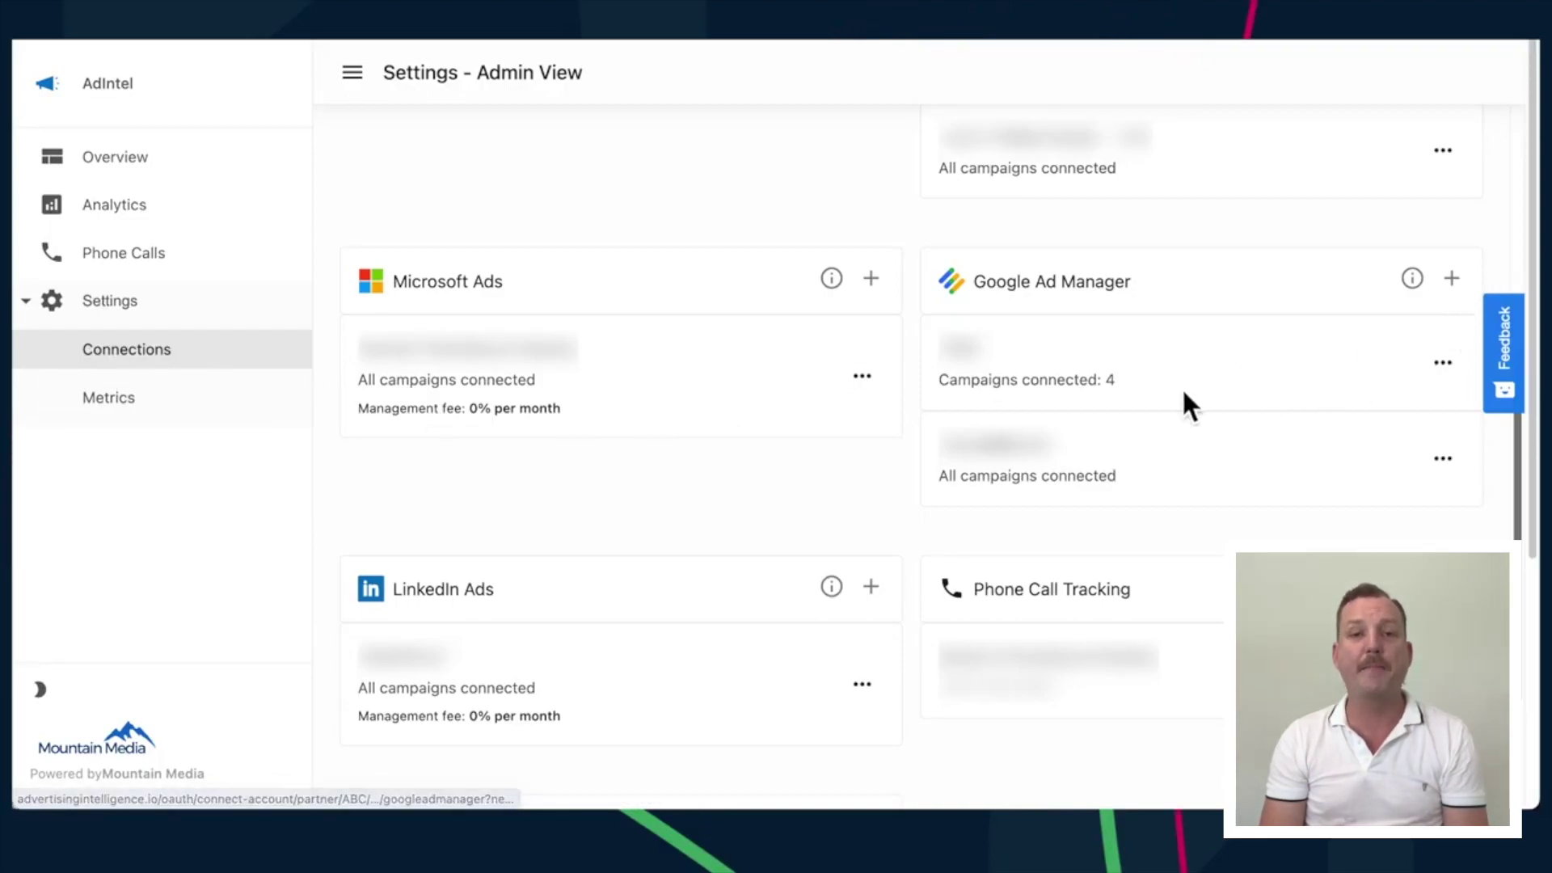
# Show the options for the Google Ad Manager connection in Settings > Connections
pyautogui.click(1443, 365)
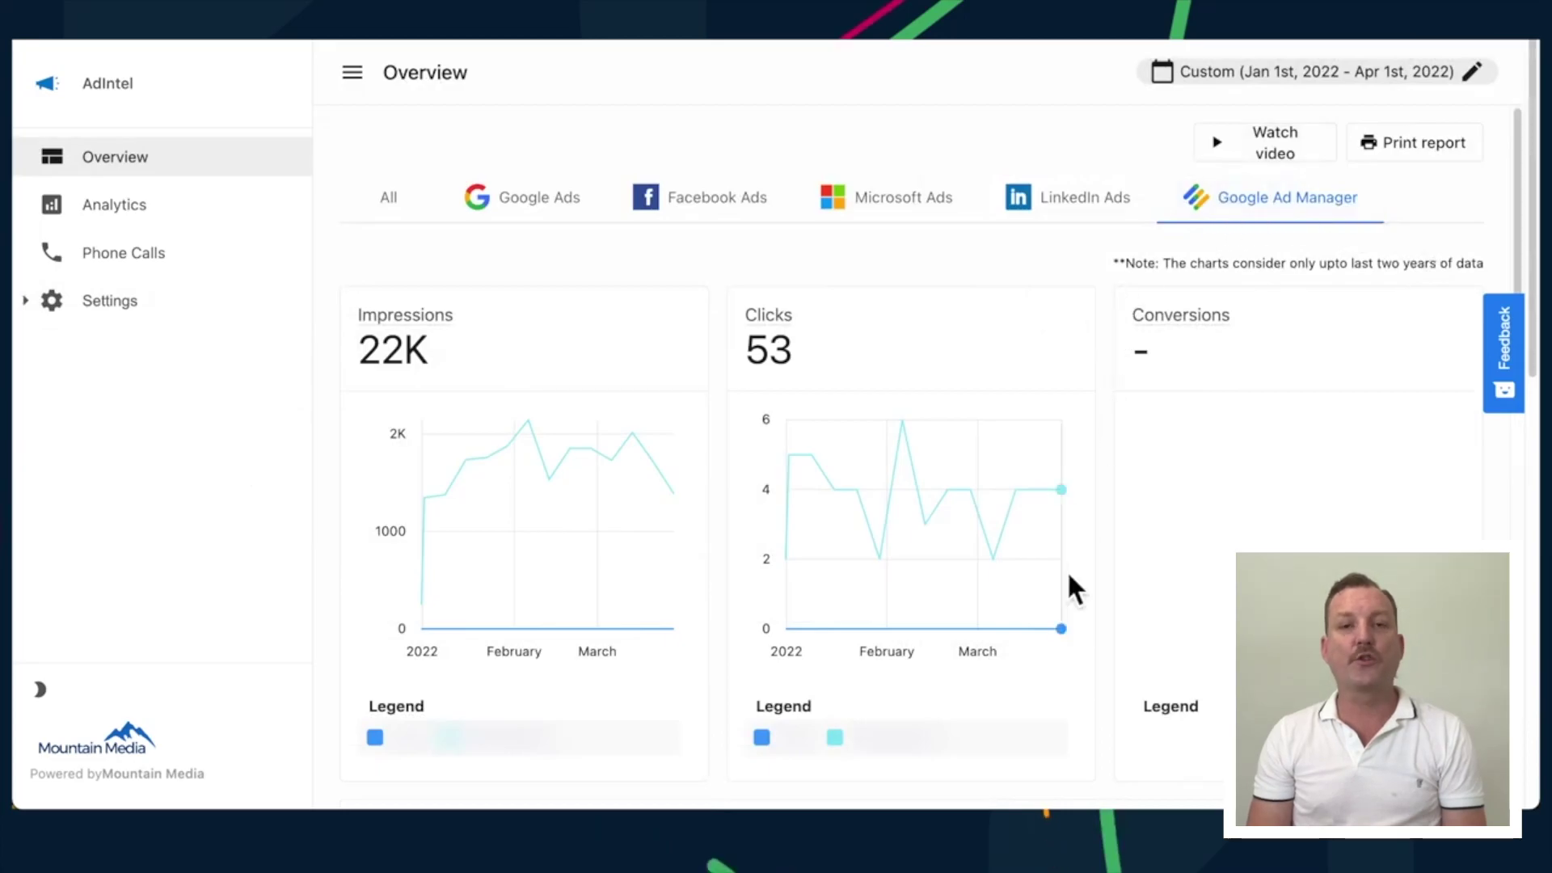
pyautogui.scroll(-5, 1089, 592)
pyautogui.scroll(-5, 1088, 592)
pyautogui.scroll(-4, 1088, 592)
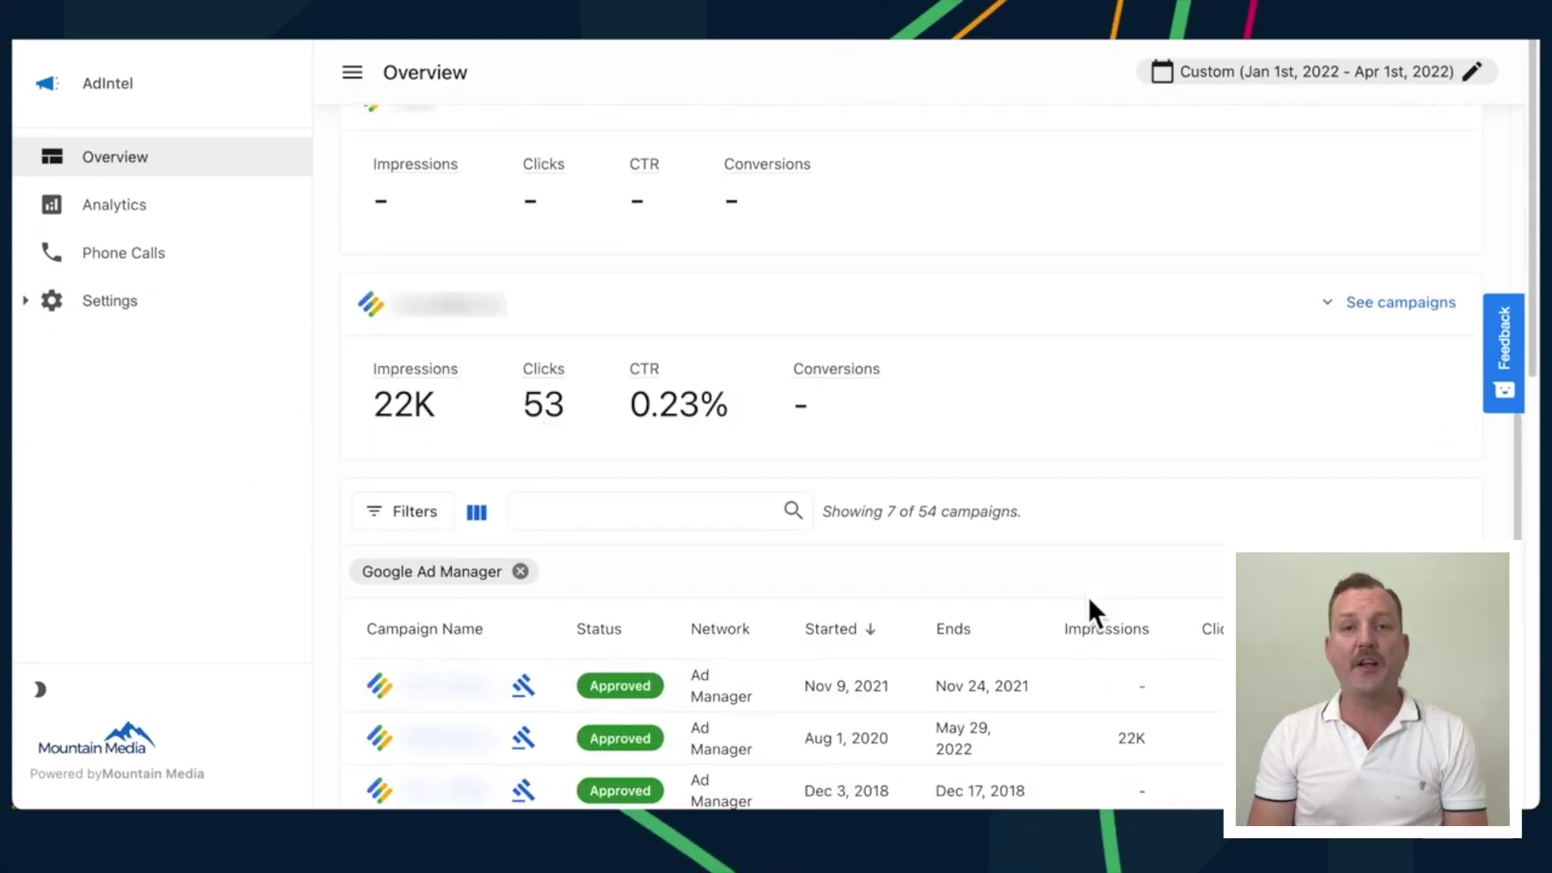
pyautogui.scroll(-4, 1087, 592)
pyautogui.scroll(-4, 1088, 592)
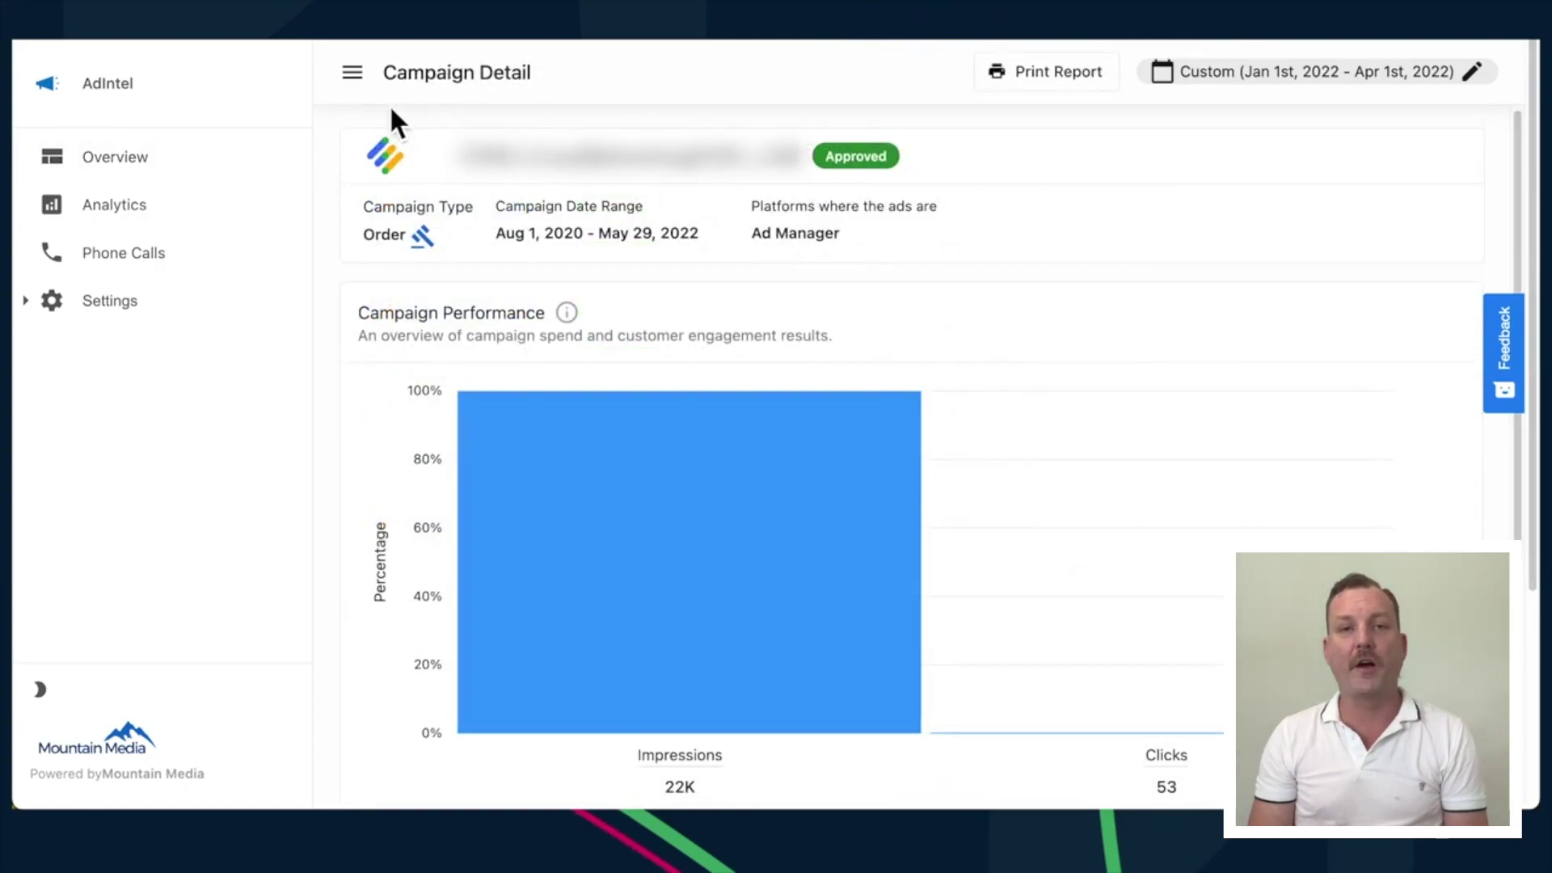
pyautogui.scroll(-4, 354, 514)
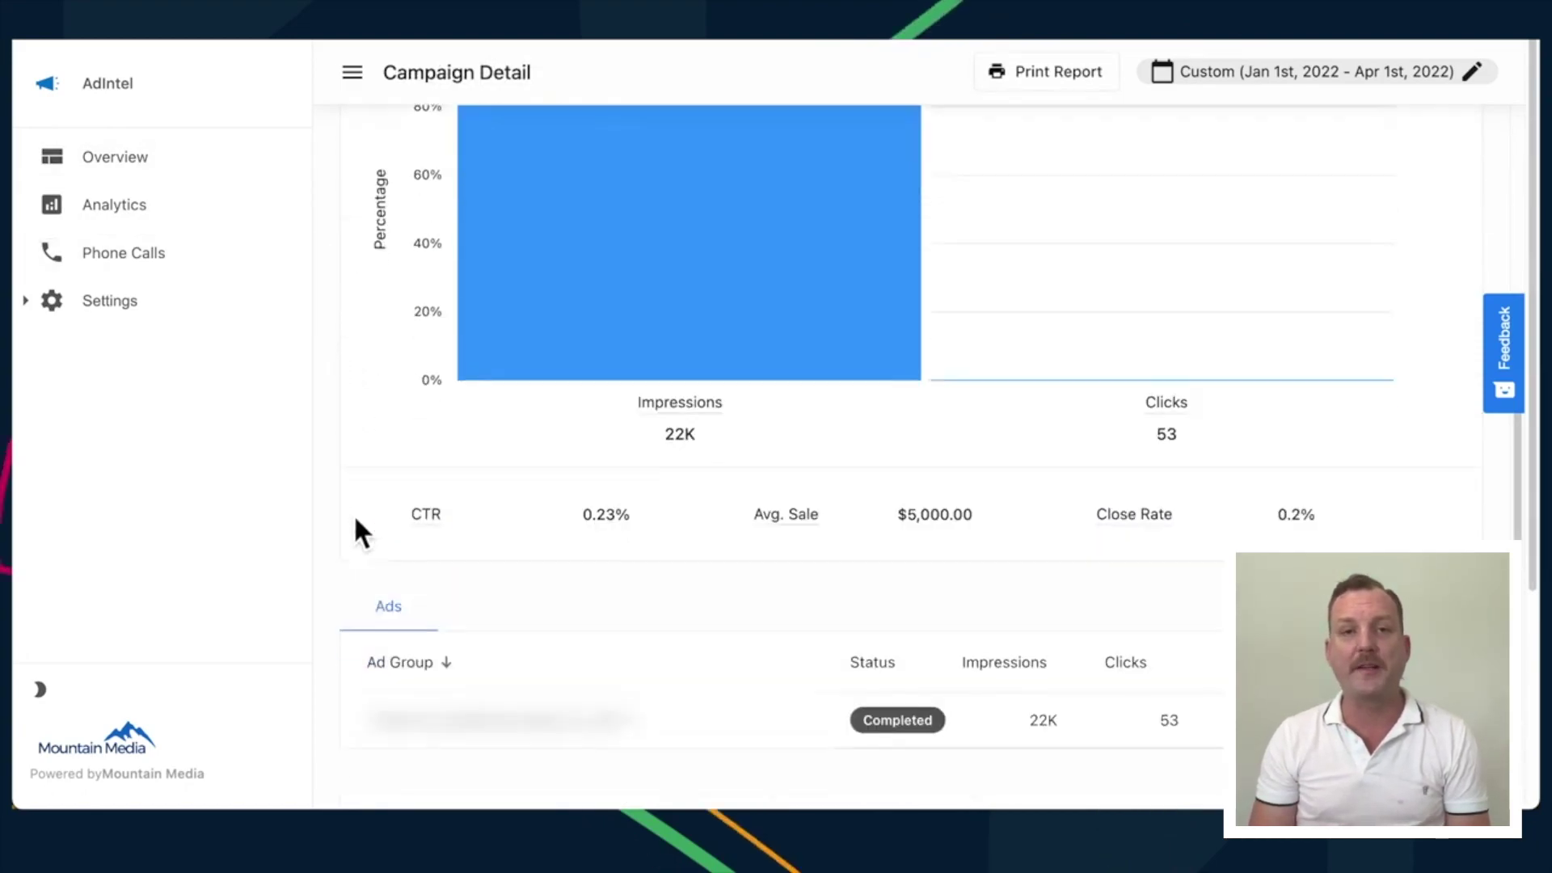
pyautogui.scroll(-1, 352, 532)
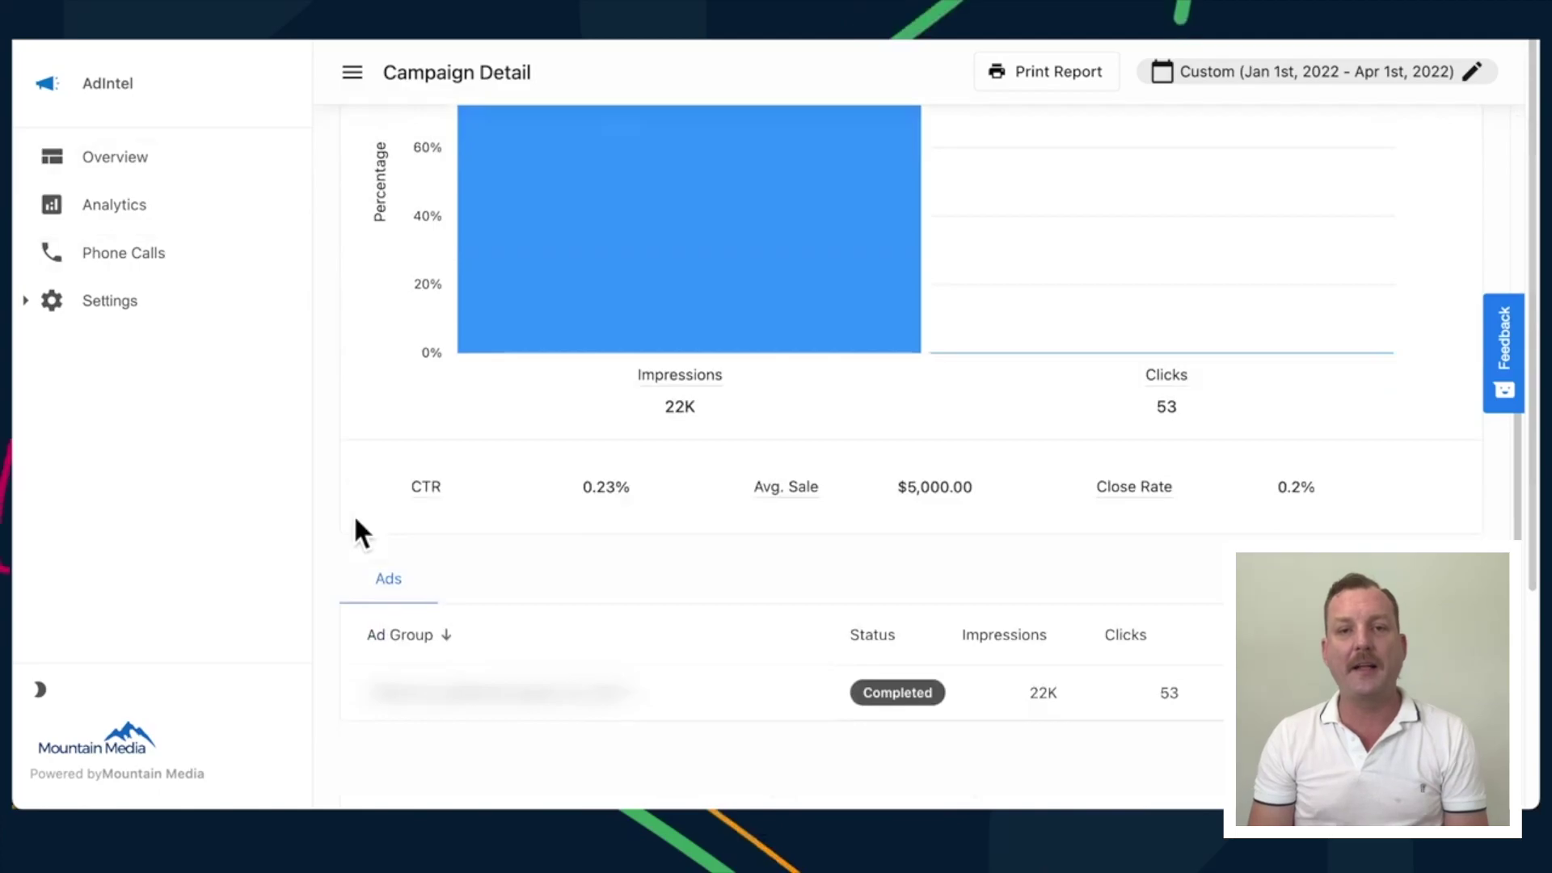
pyautogui.scroll(5, 352, 532)
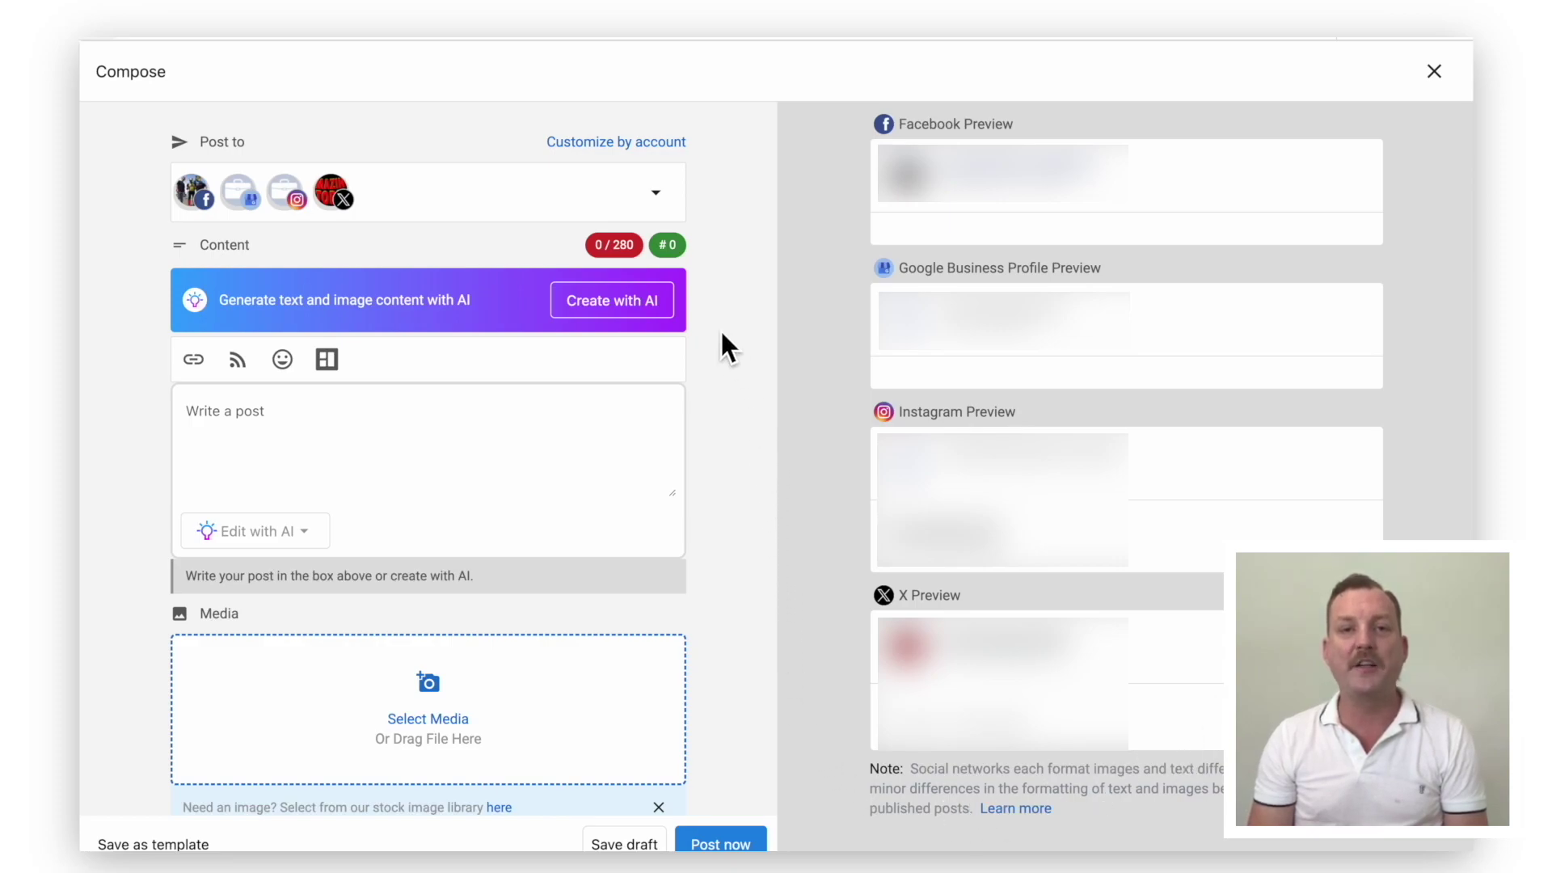
# Generate AI post content promoting a coffee shop and an AI-suggested customer comment reply
pyautogui.click(627, 299)
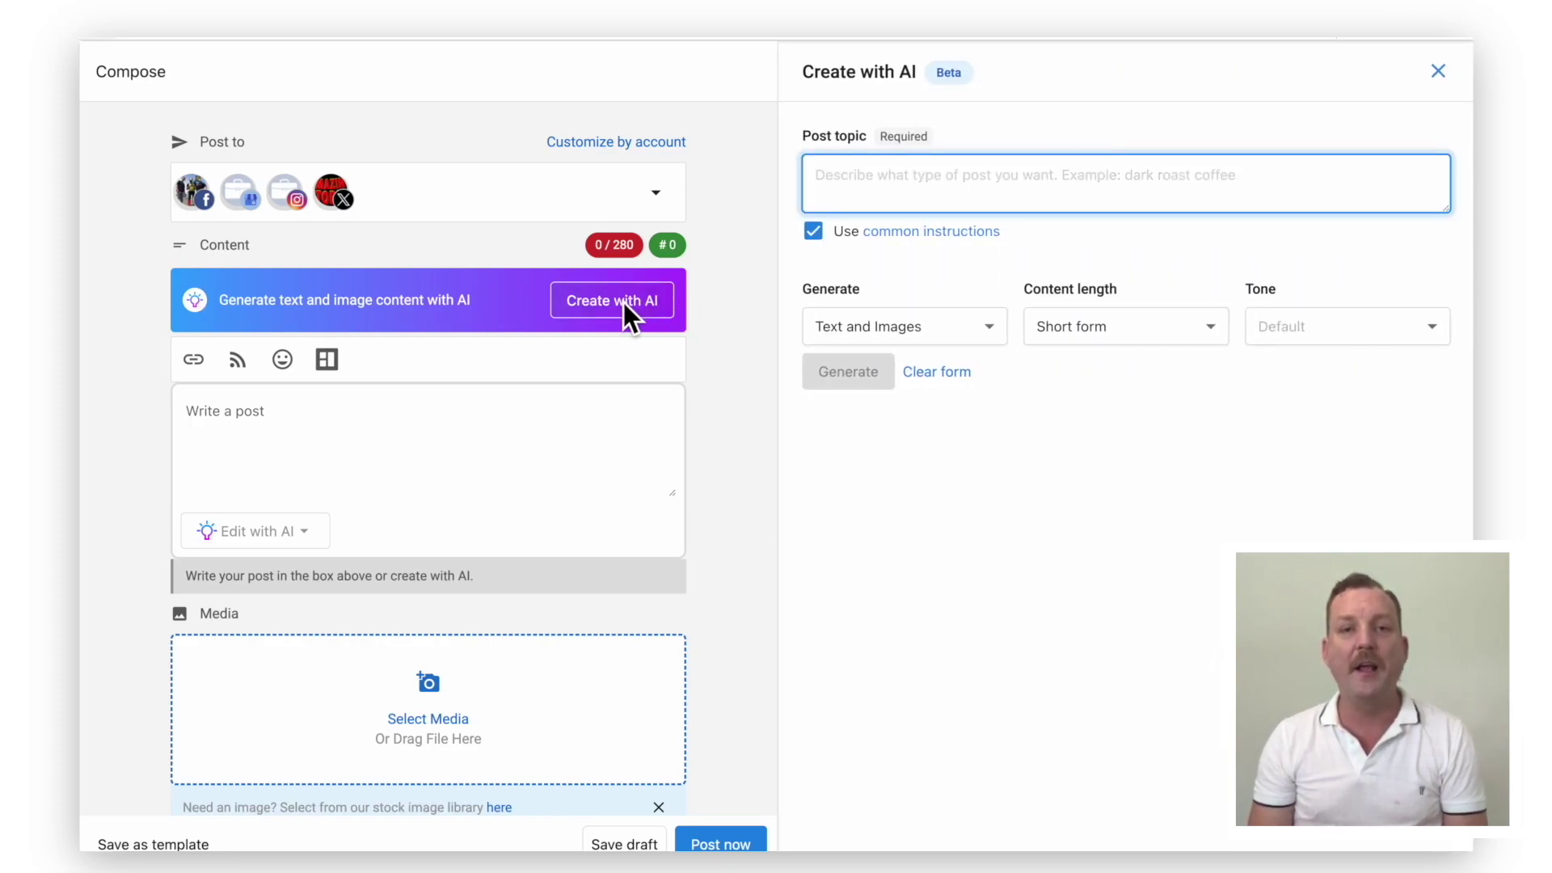
pyautogui.write('promotion for a co')
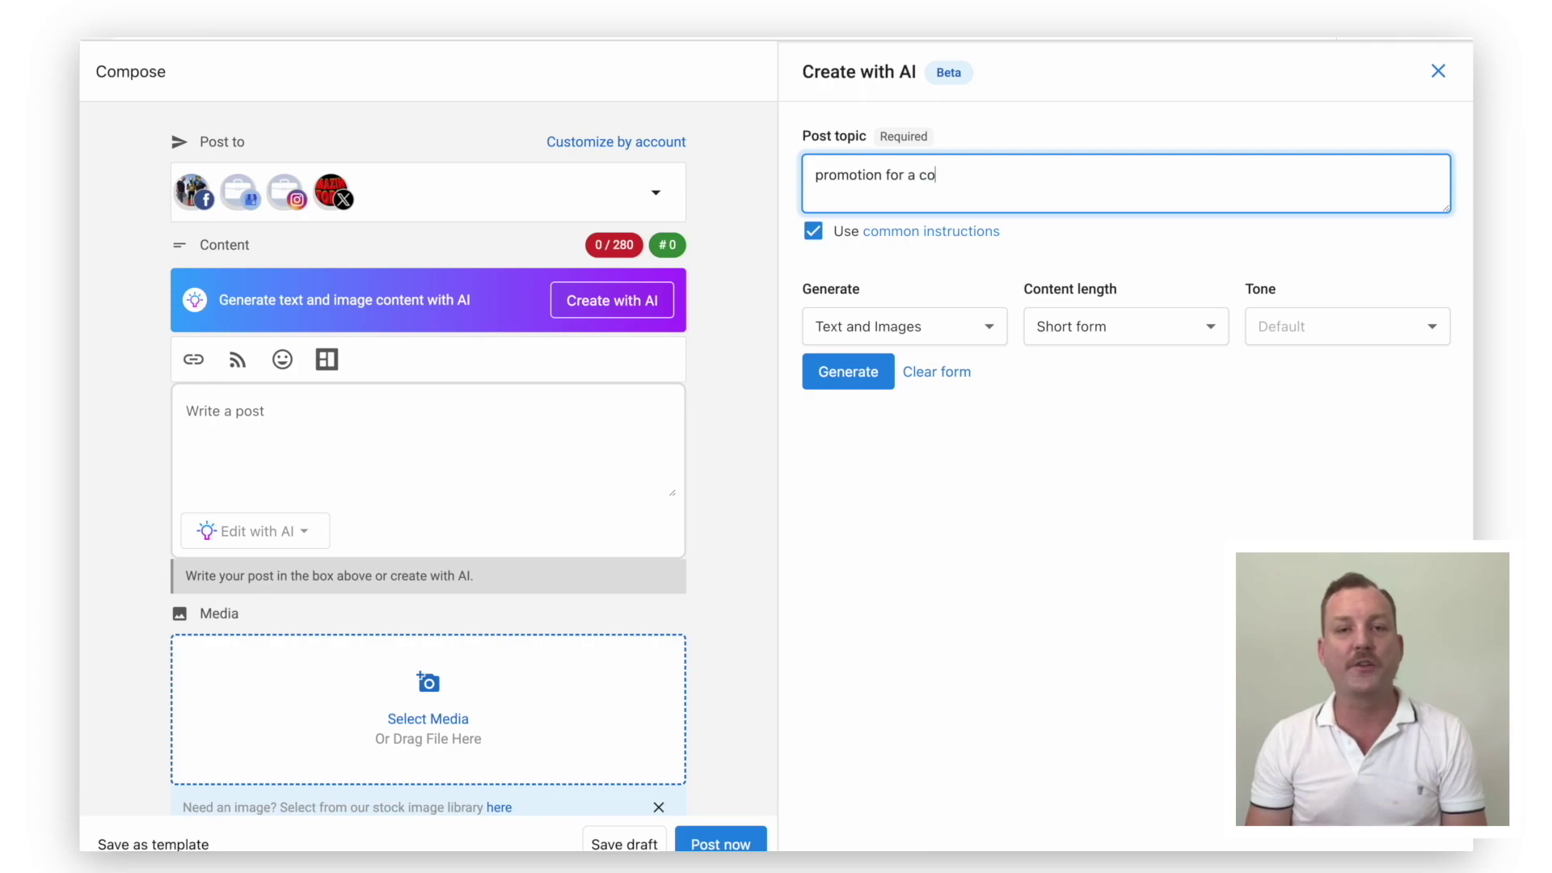
pyautogui.write('ffee shop')
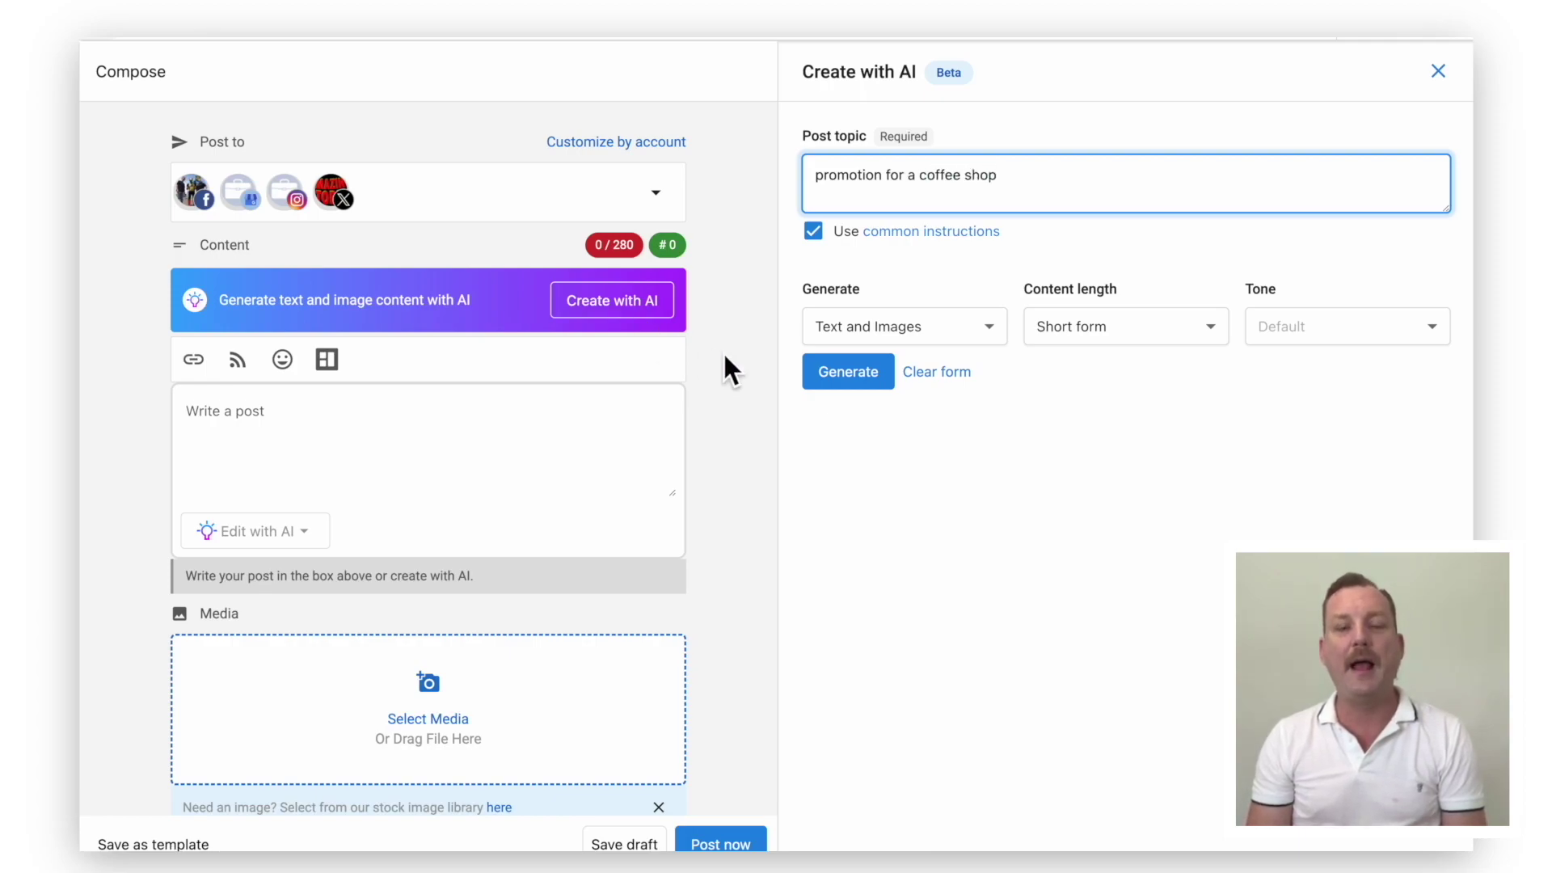
pyautogui.click(849, 371)
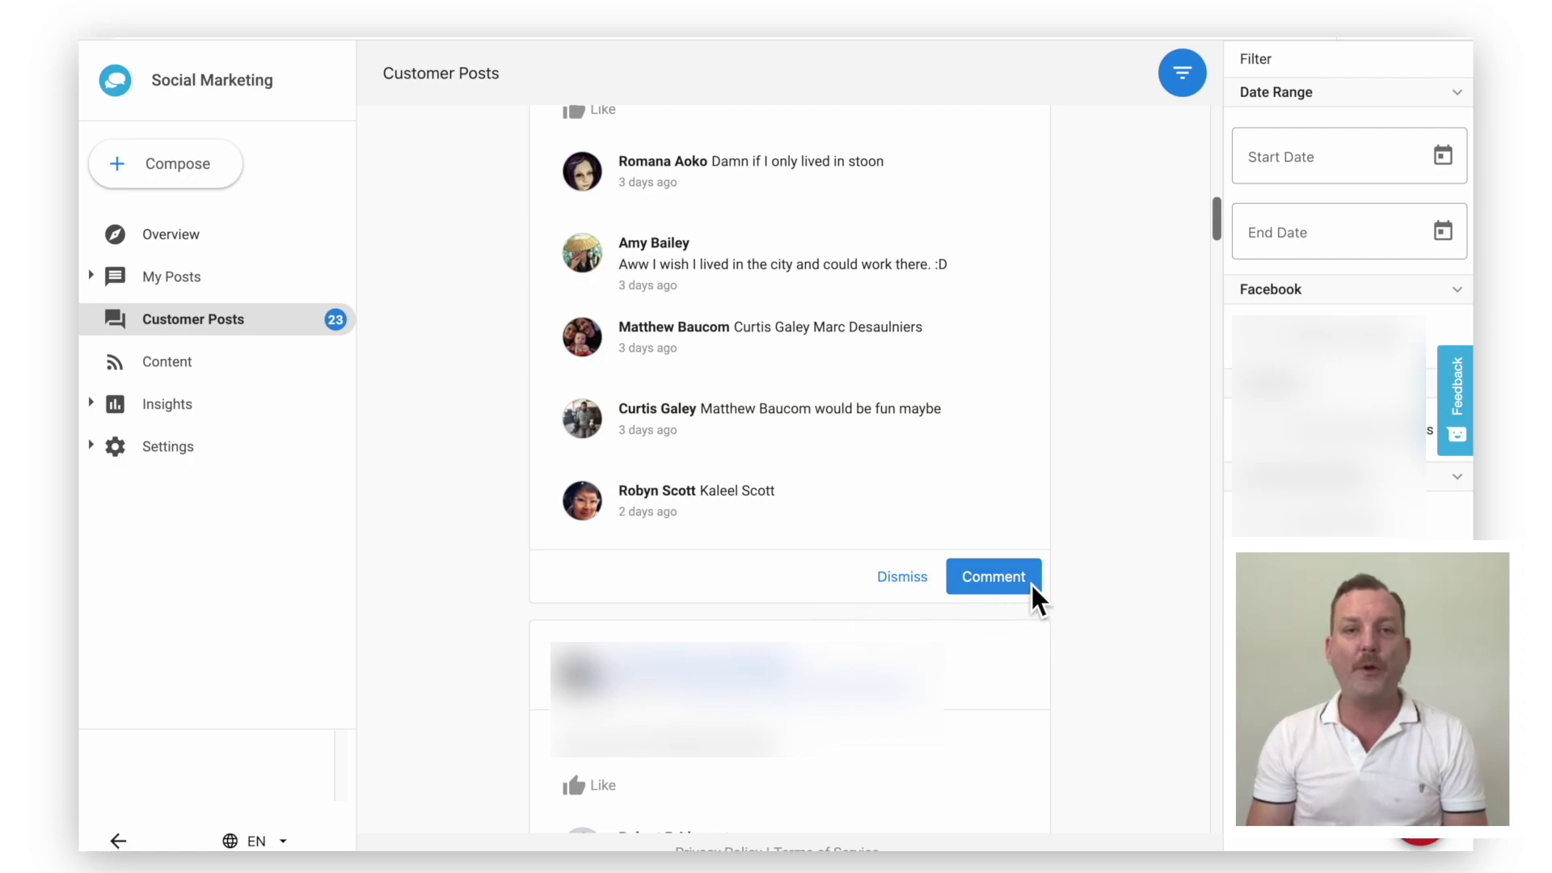
pyautogui.click(1032, 585)
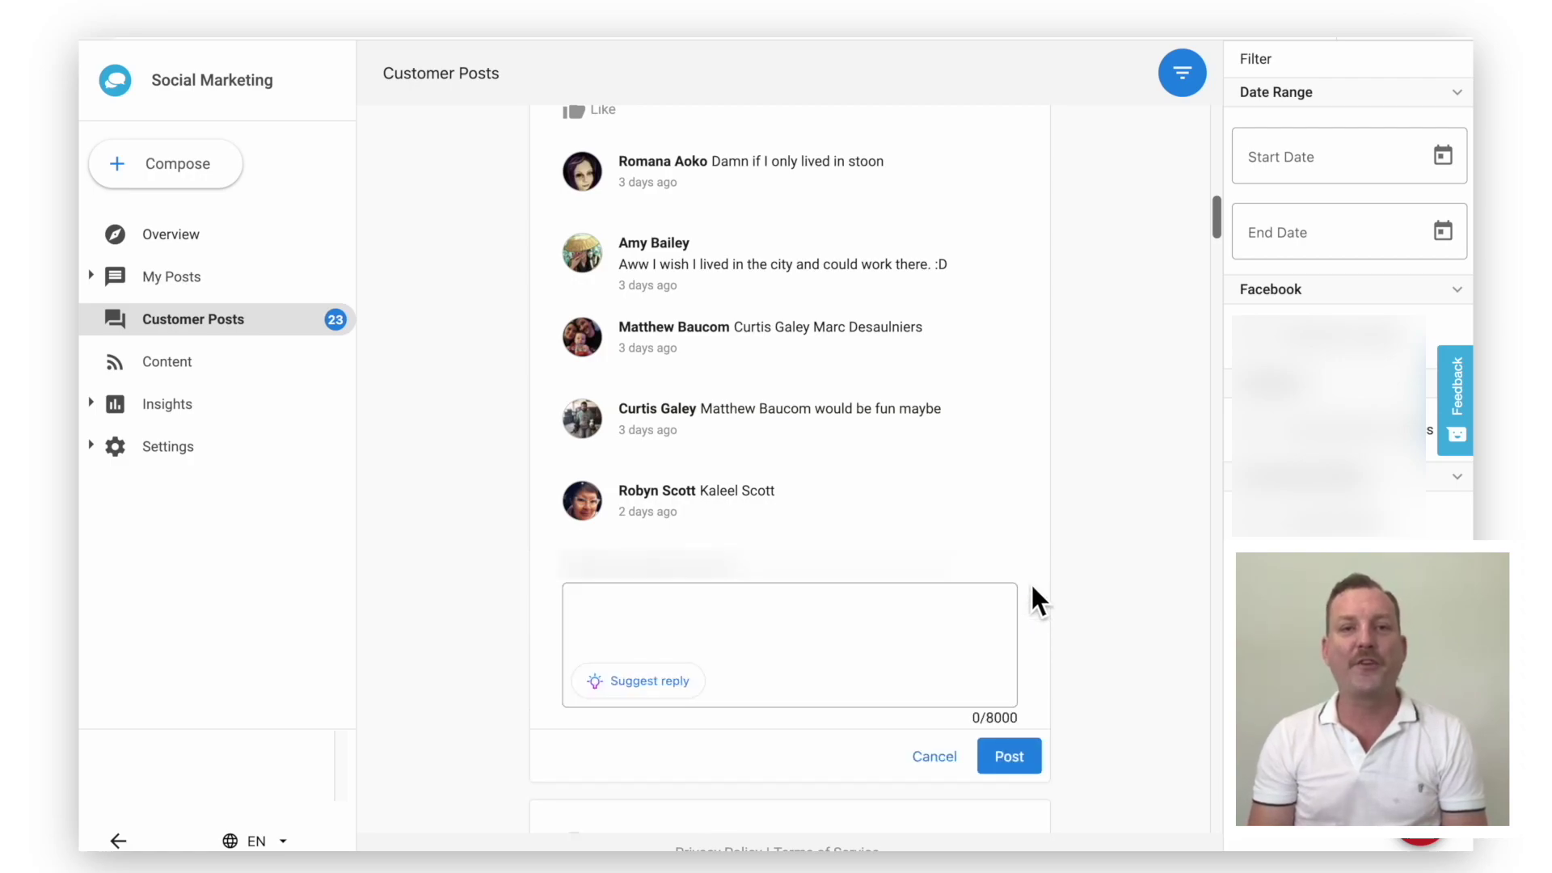
pyautogui.click(675, 674)
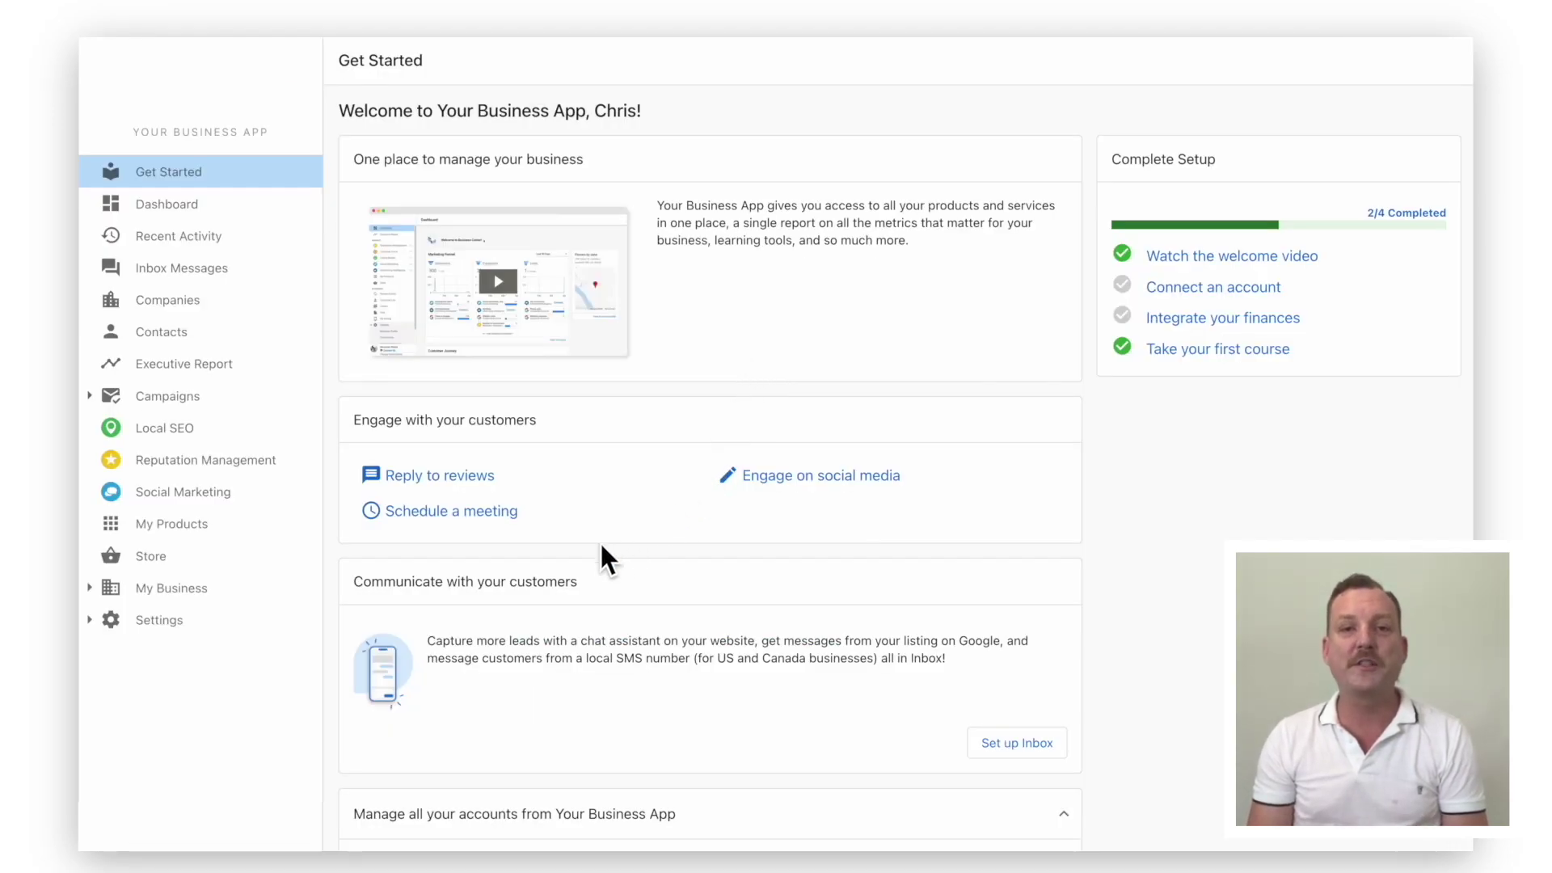
# Open My Meetings under My Business to view the personal and team event links
pyautogui.click(171, 588)
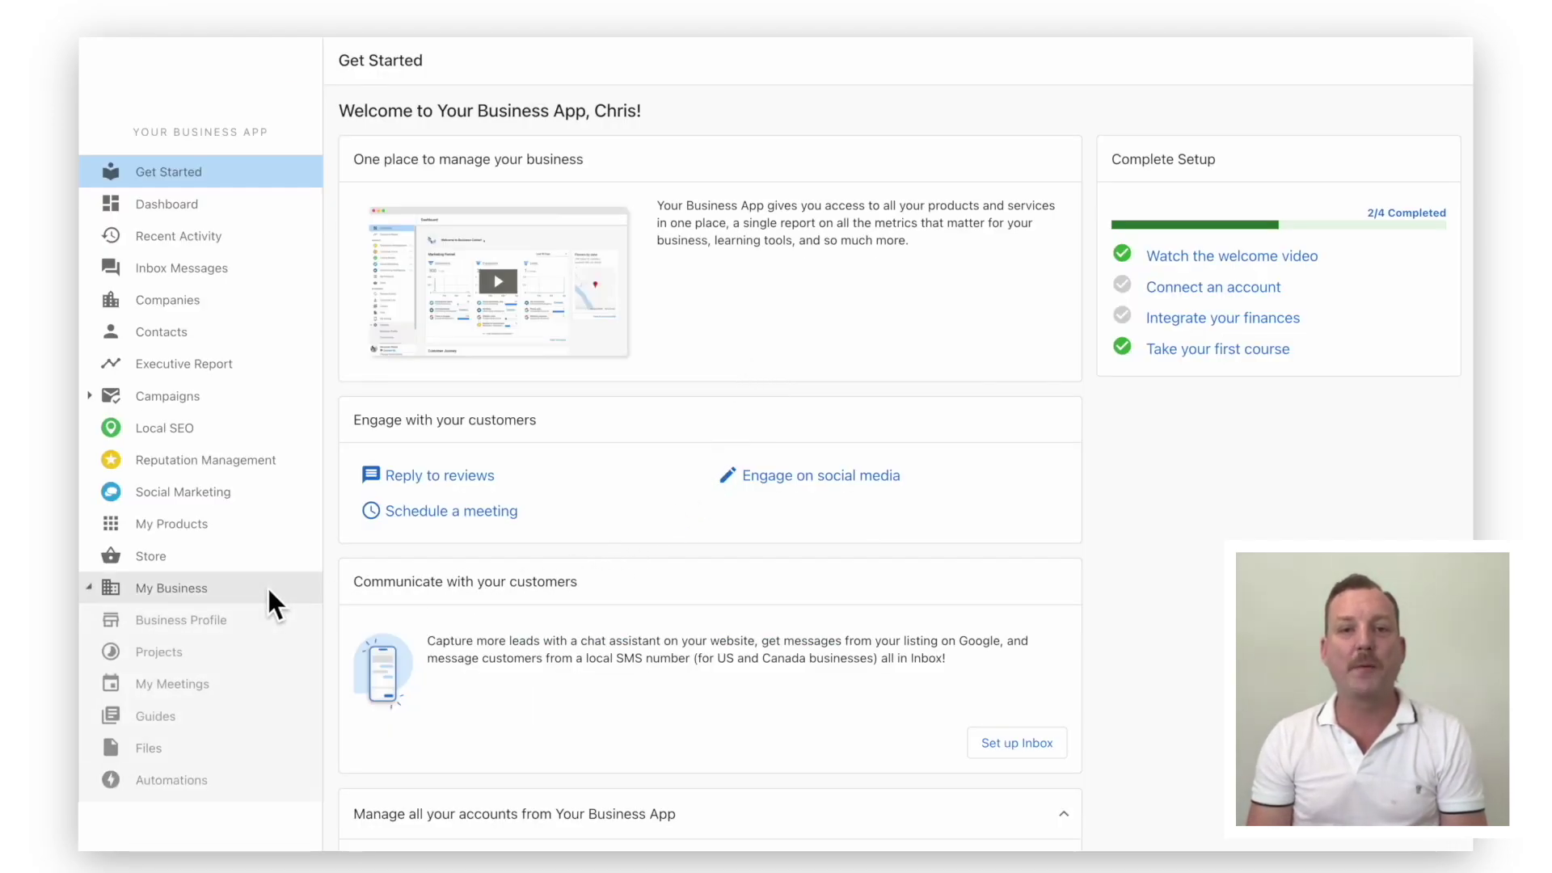
pyautogui.click(204, 686)
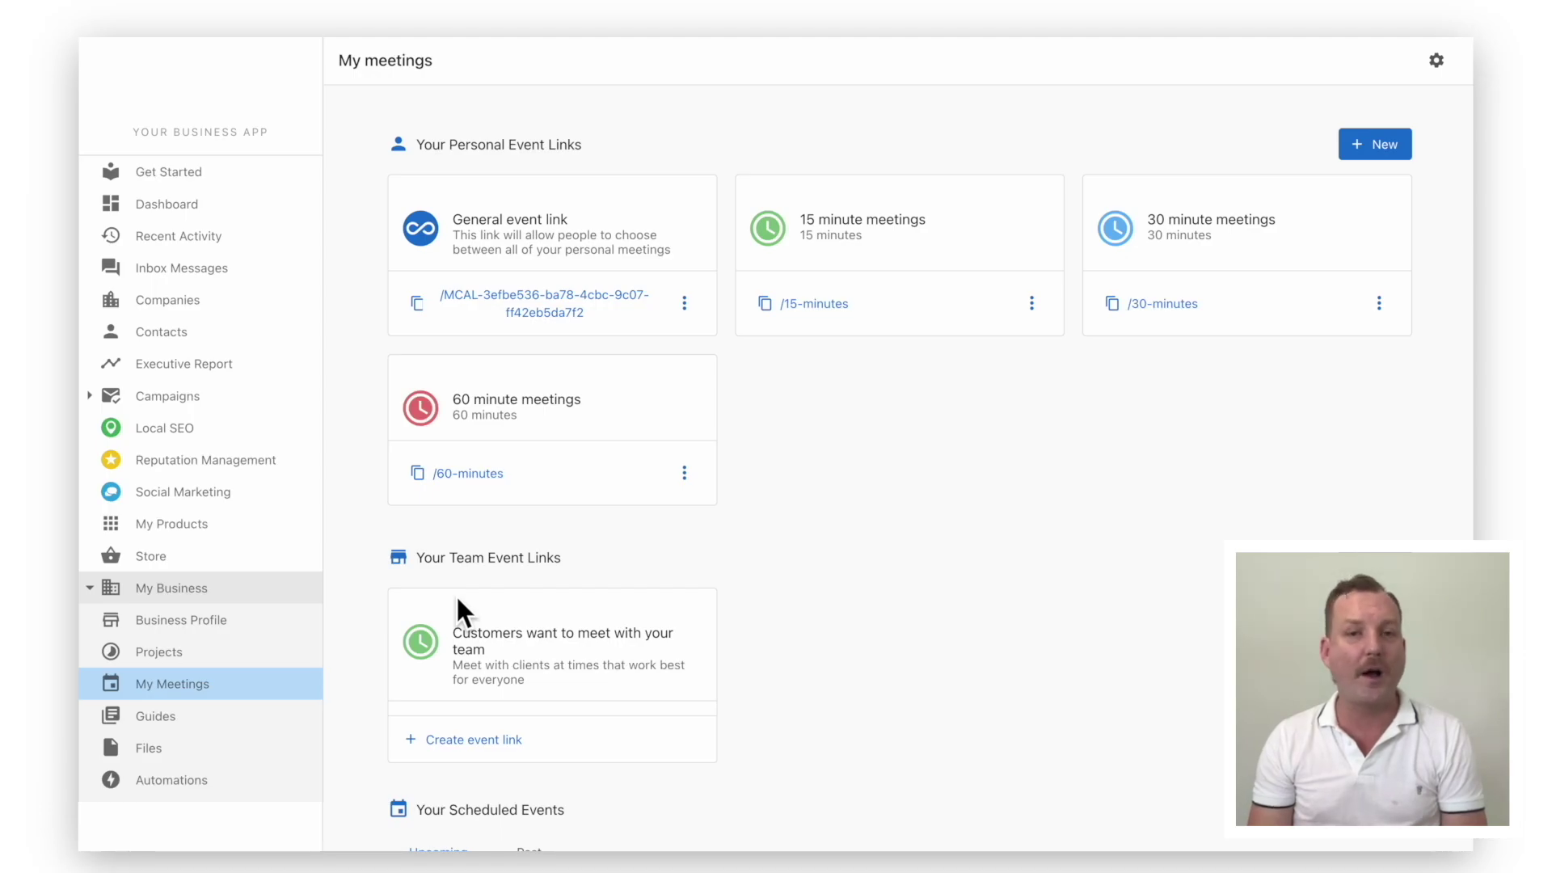
pyautogui.click(240, 369)
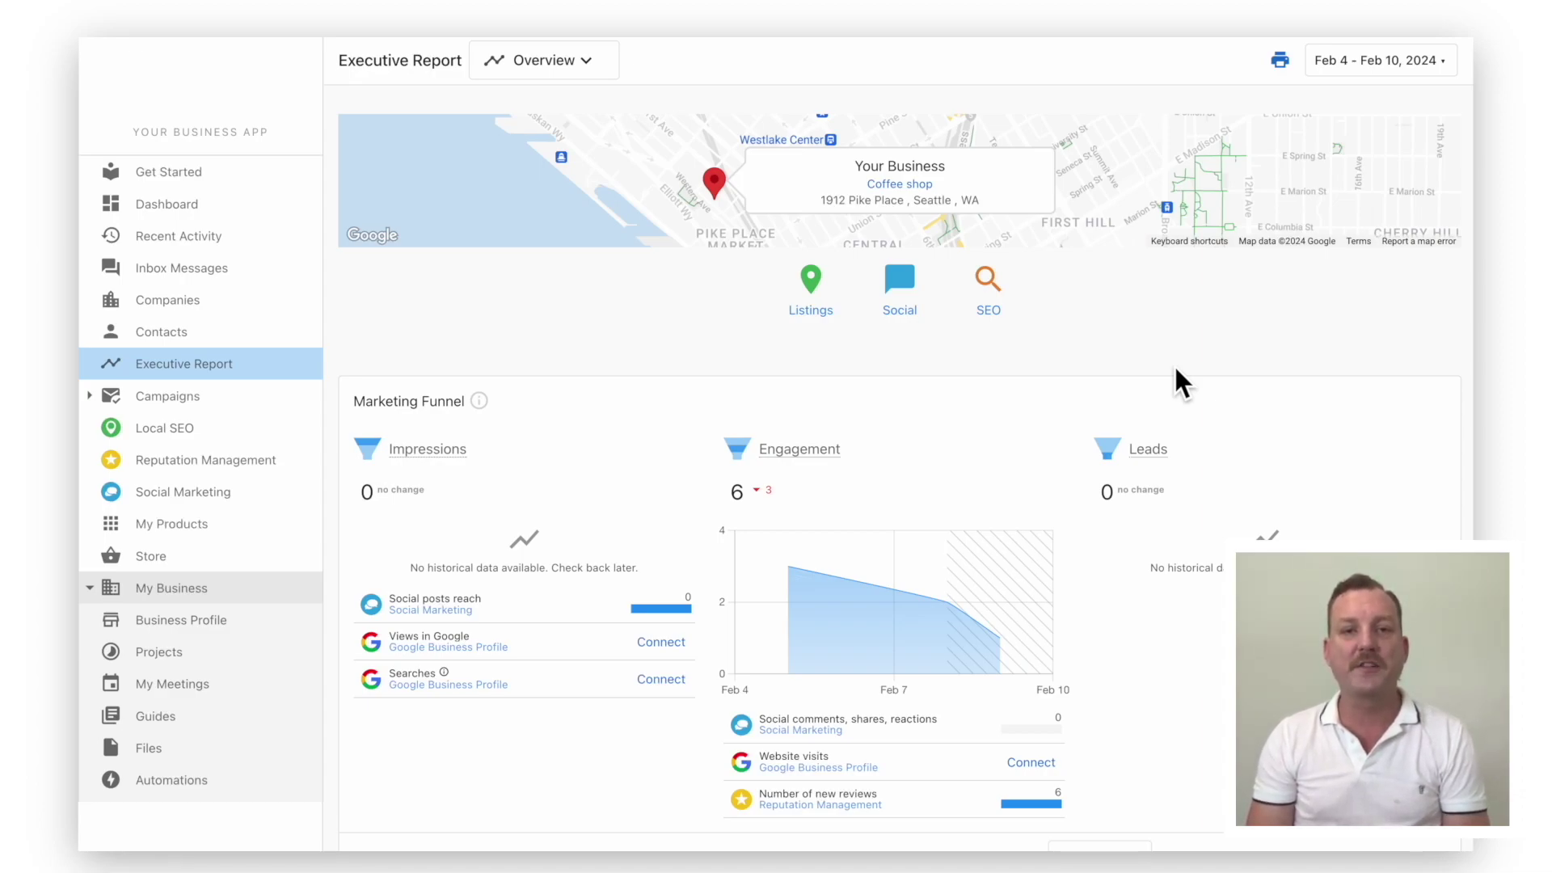
pyautogui.scroll(-1, 1183, 383)
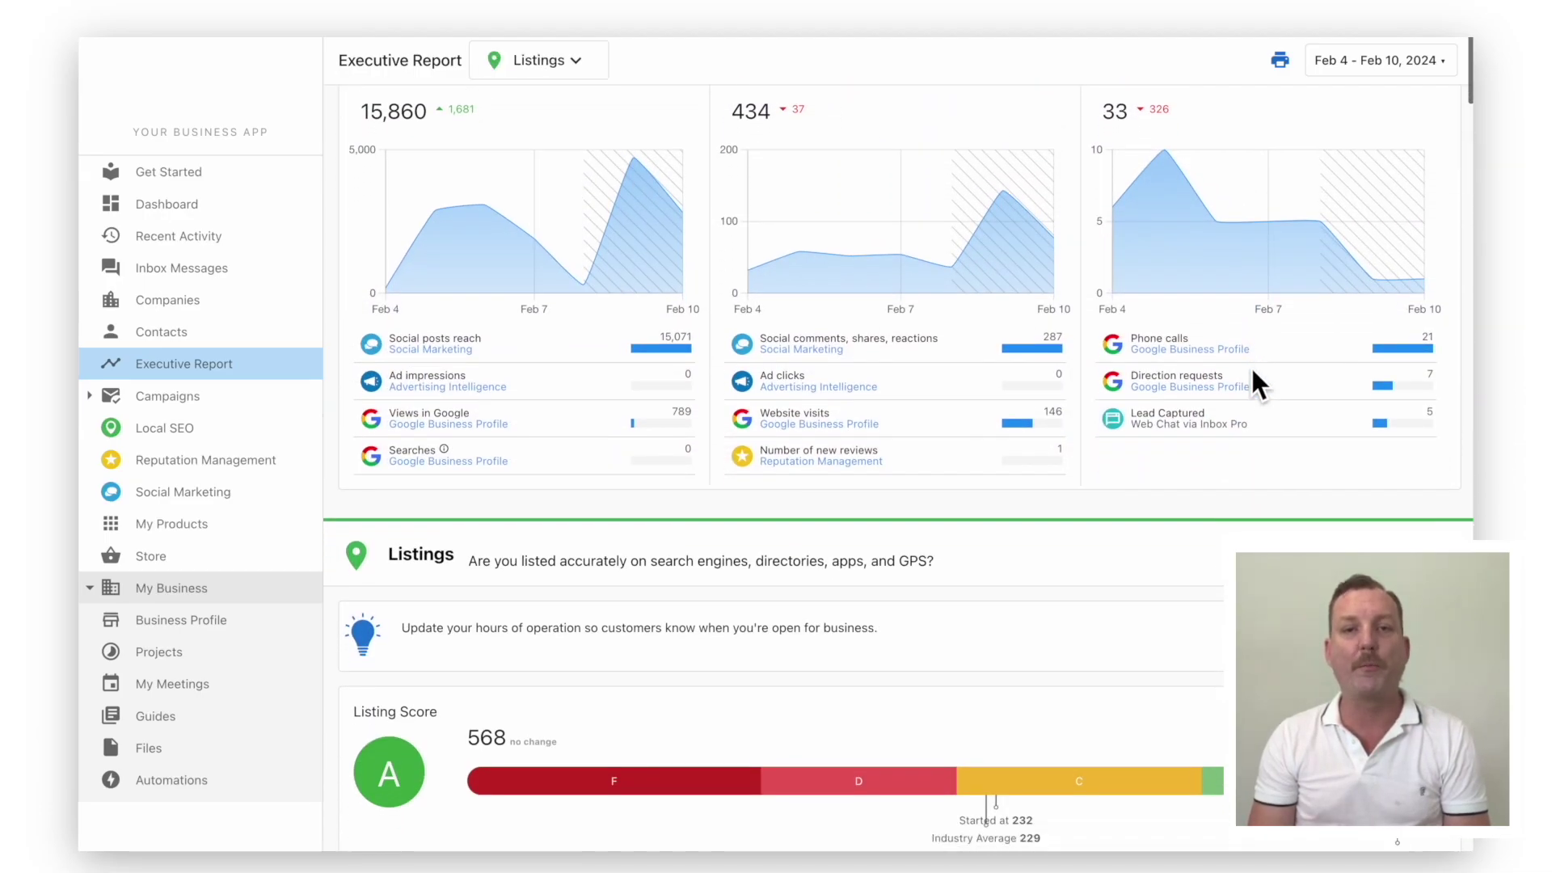
pyautogui.scroll(-5, 1250, 365)
pyautogui.scroll(-2, 1250, 365)
pyautogui.scroll(-5, 1250, 365)
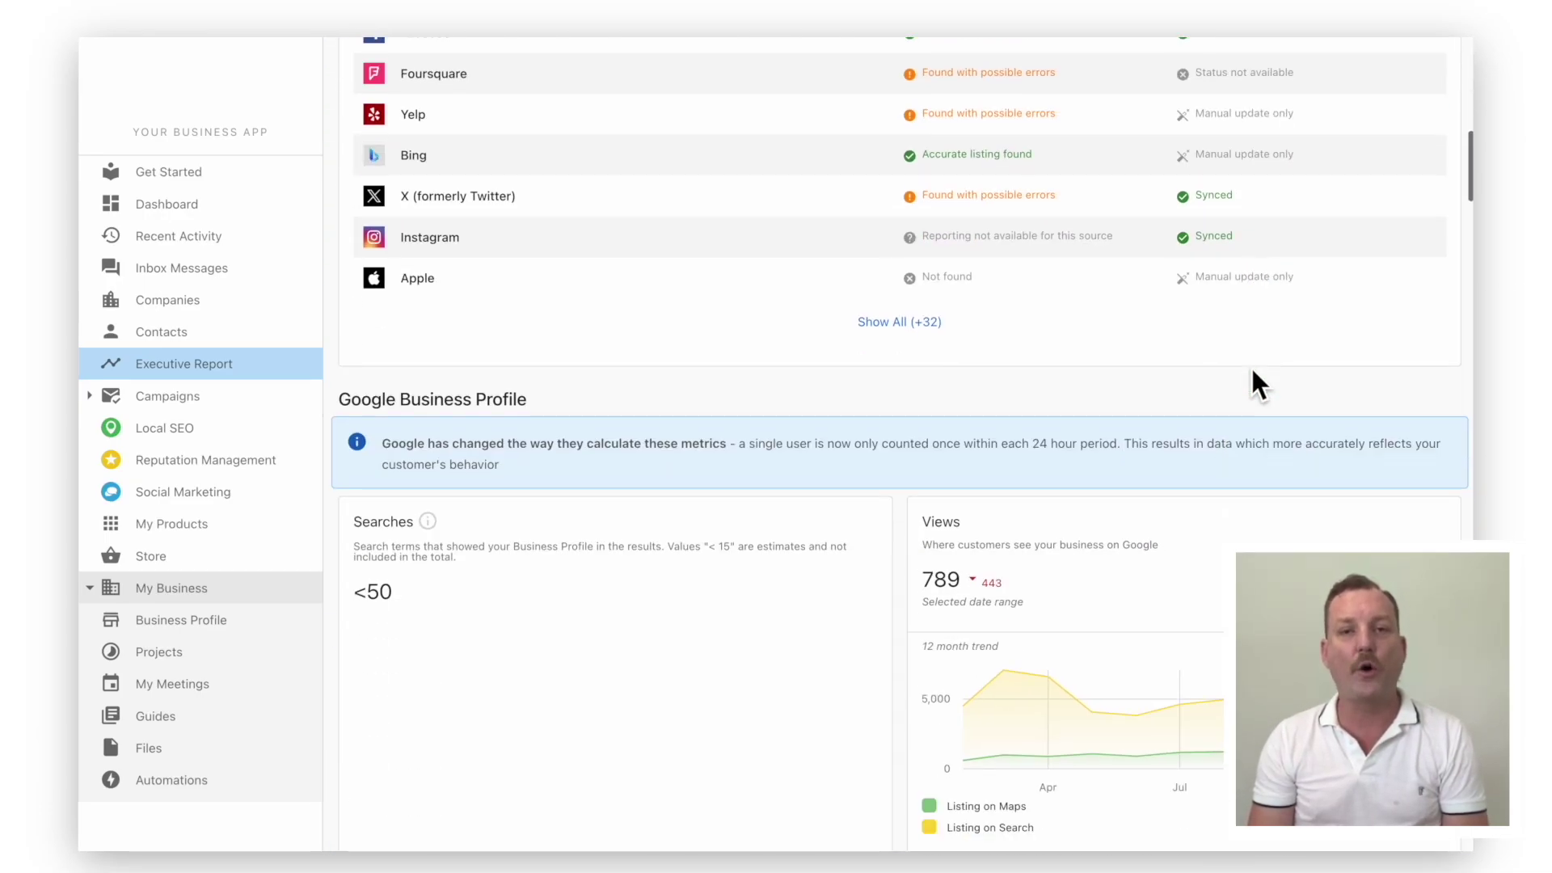
pyautogui.scroll(-3, 1250, 365)
pyautogui.scroll(-1, 1250, 365)
pyautogui.scroll(-8, 1251, 365)
pyautogui.scroll(-3, 1251, 365)
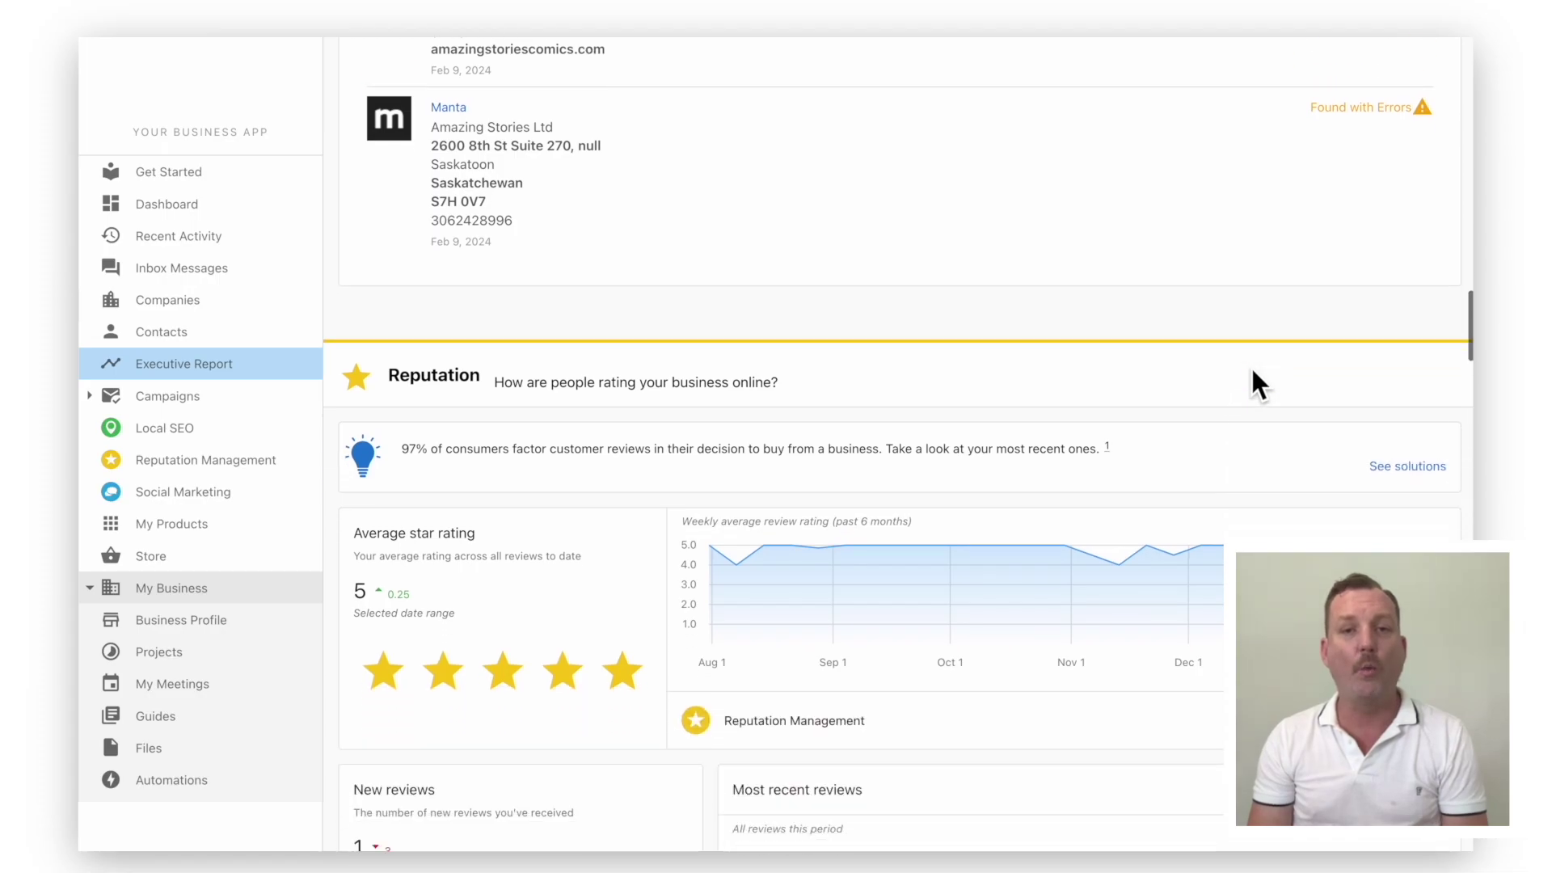
pyautogui.scroll(-5, 1250, 365)
pyautogui.scroll(-6, 1251, 365)
pyautogui.scroll(-1, 1250, 365)
pyautogui.scroll(-5, 1250, 365)
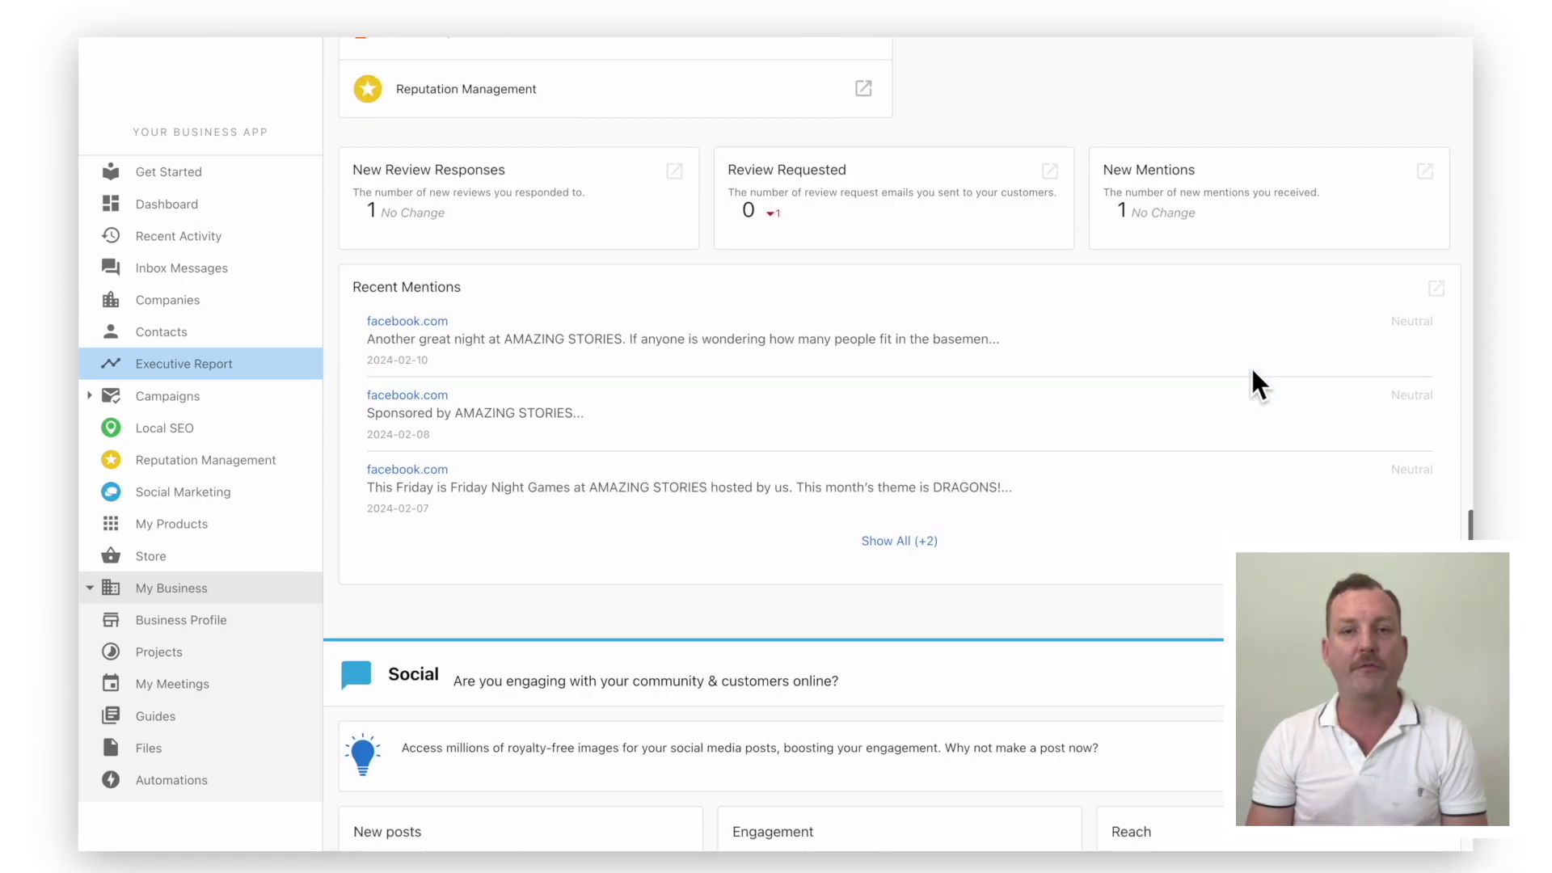
pyautogui.scroll(-6, 1250, 365)
pyautogui.scroll(-1, 1251, 365)
pyautogui.scroll(-3, 1250, 366)
pyautogui.scroll(-6, 1251, 365)
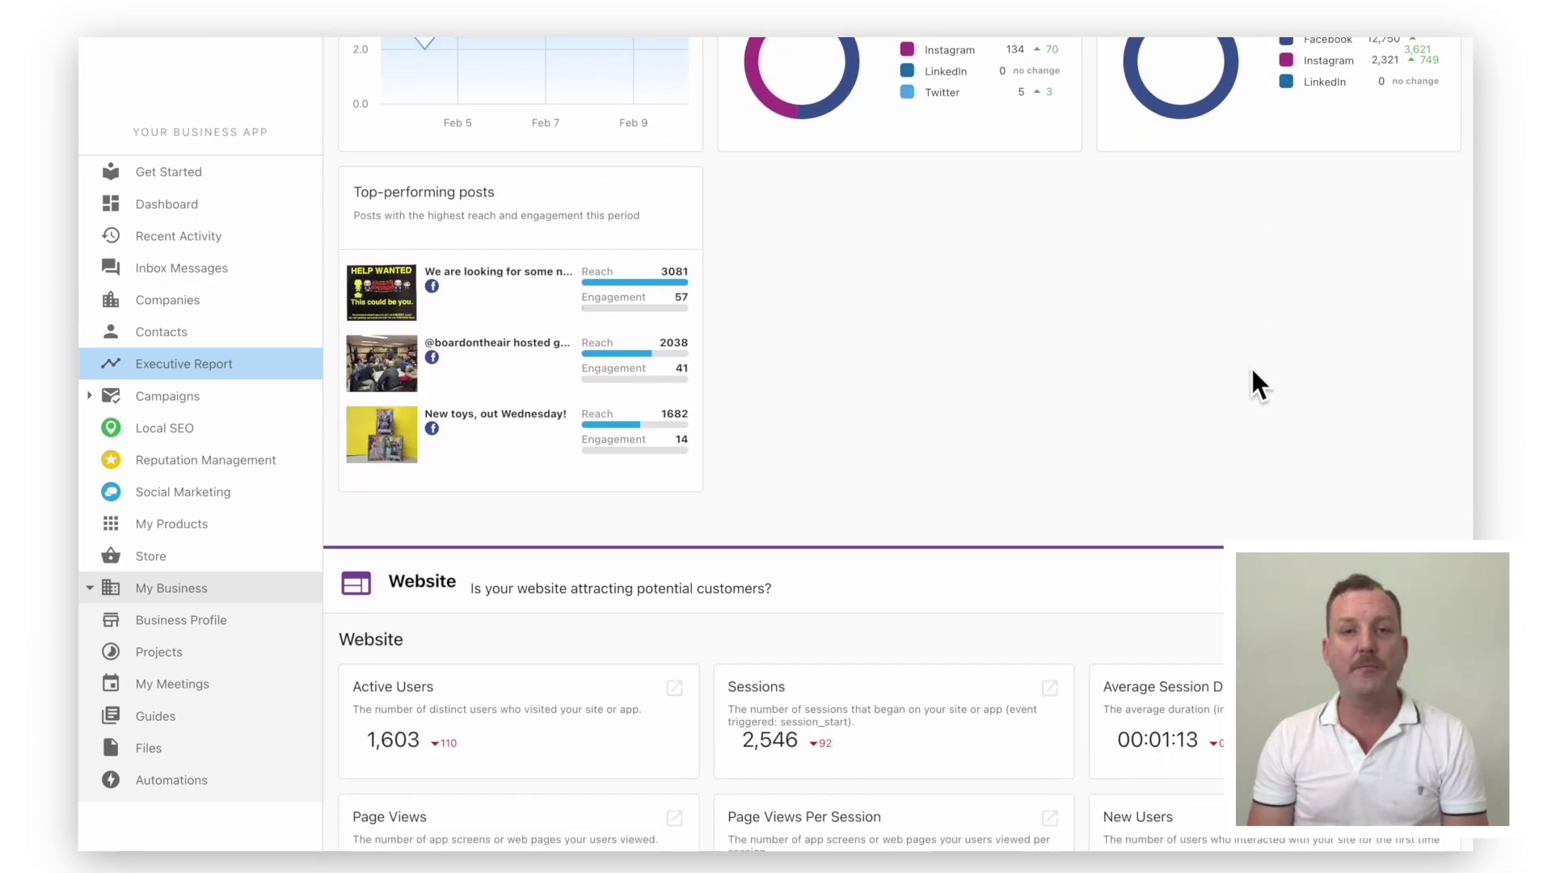
pyautogui.scroll(-1, 1250, 366)
pyautogui.scroll(15, 1251, 365)
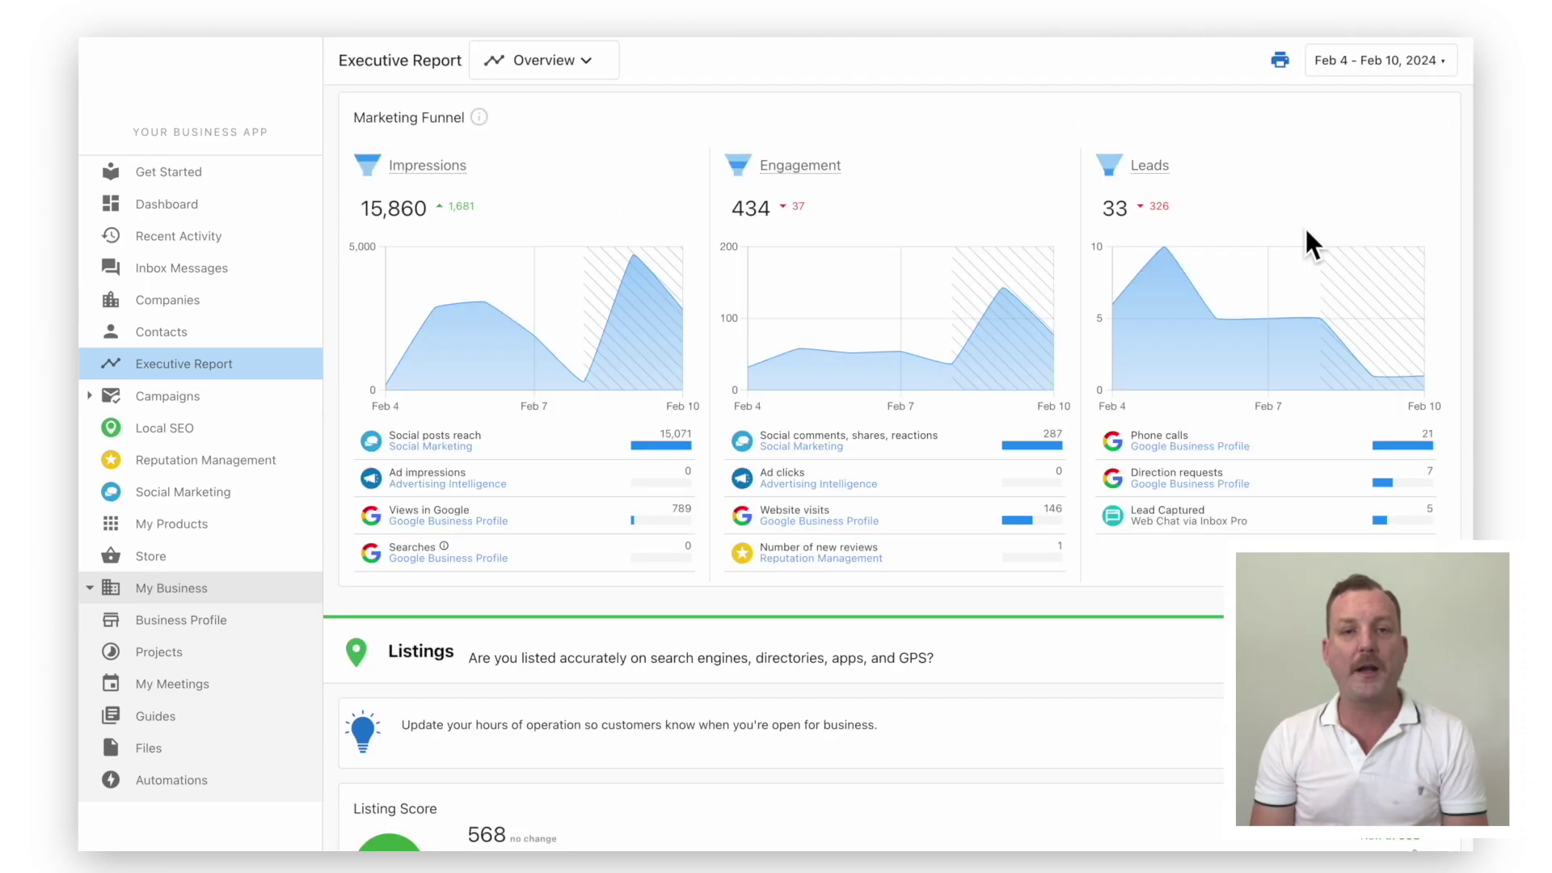
# Open the Executive Report's date-range selector to show the weekly period options
pyautogui.click(1424, 67)
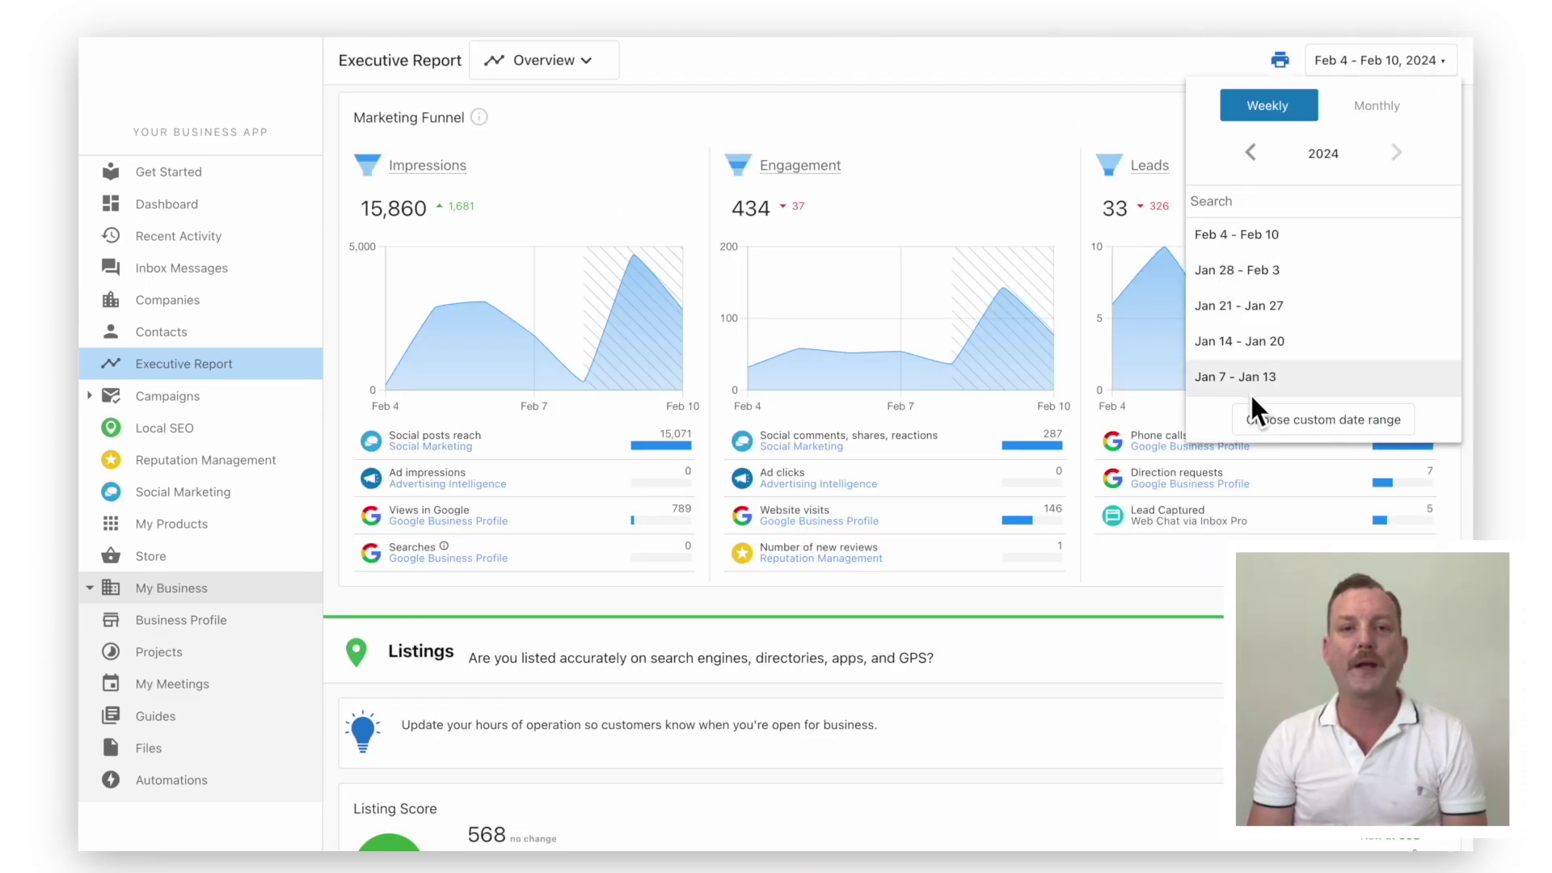